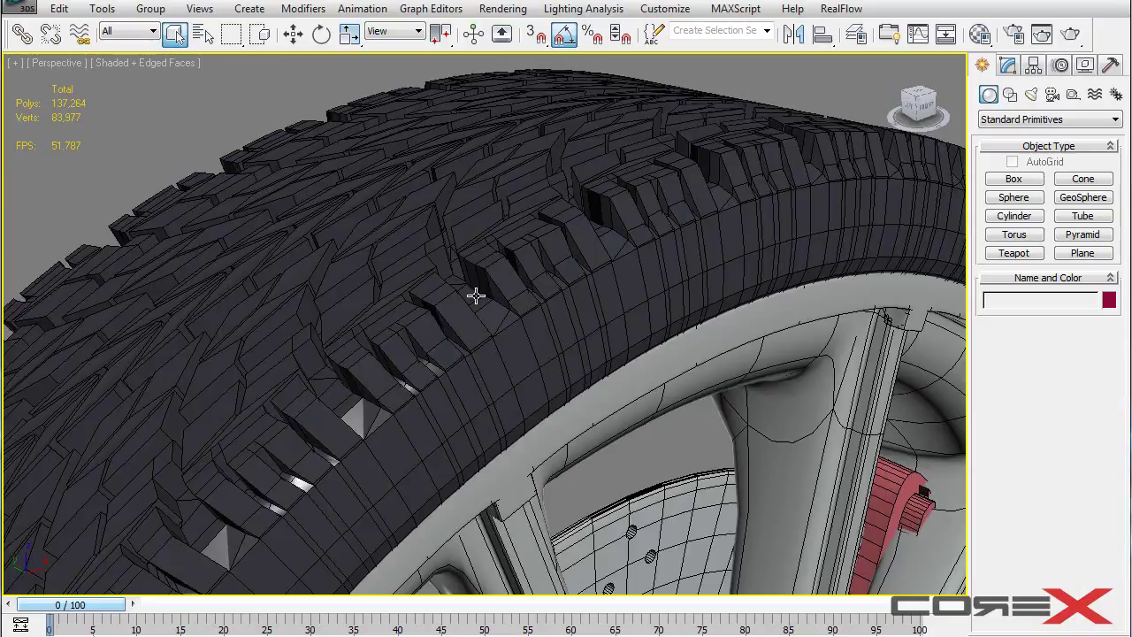
Examine the finished wheel model's tire tread up close and as a whole, with and without edged faces
scroll(472, 293, up, 5)
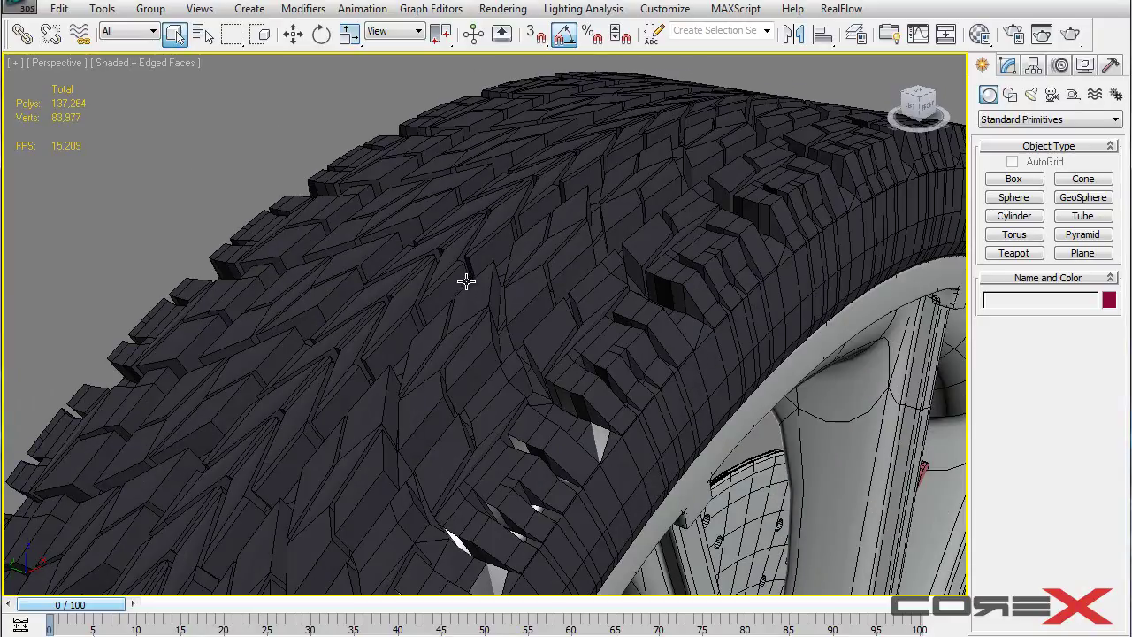
key(F4)
mouse_move(474, 244)
alt+middle_down()
mouse_move(538, 245)
mouse_move(479, 242)
alt+middle_up()
scroll(495, 243, up, 4)
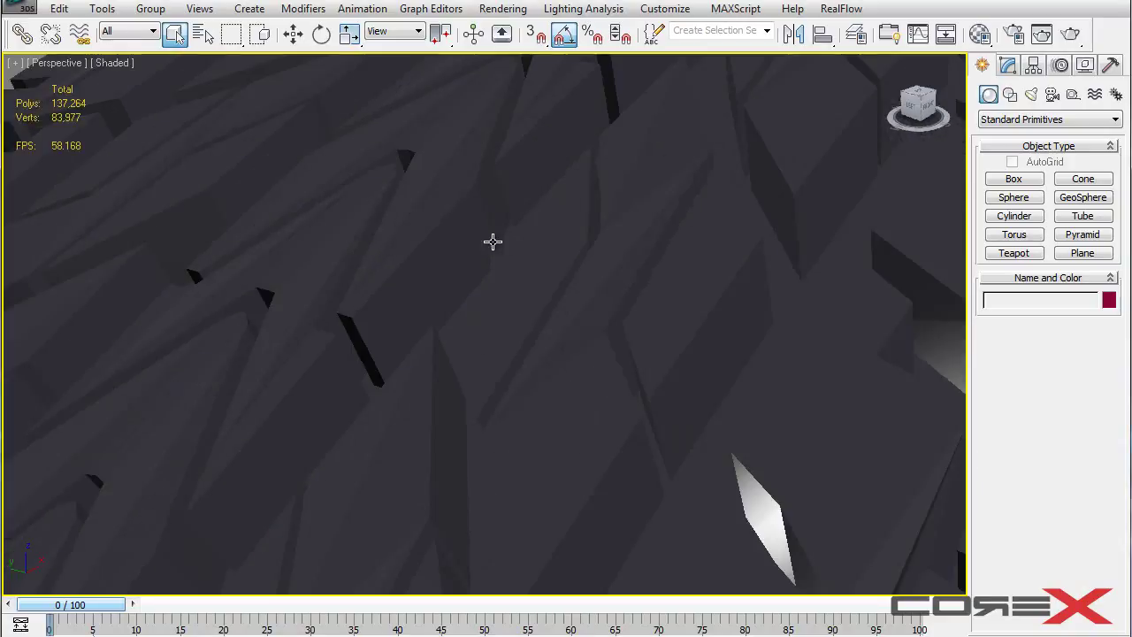
scroll(573, 247, down, 6)
alt+middle_drag(575, 248, 552, 244)
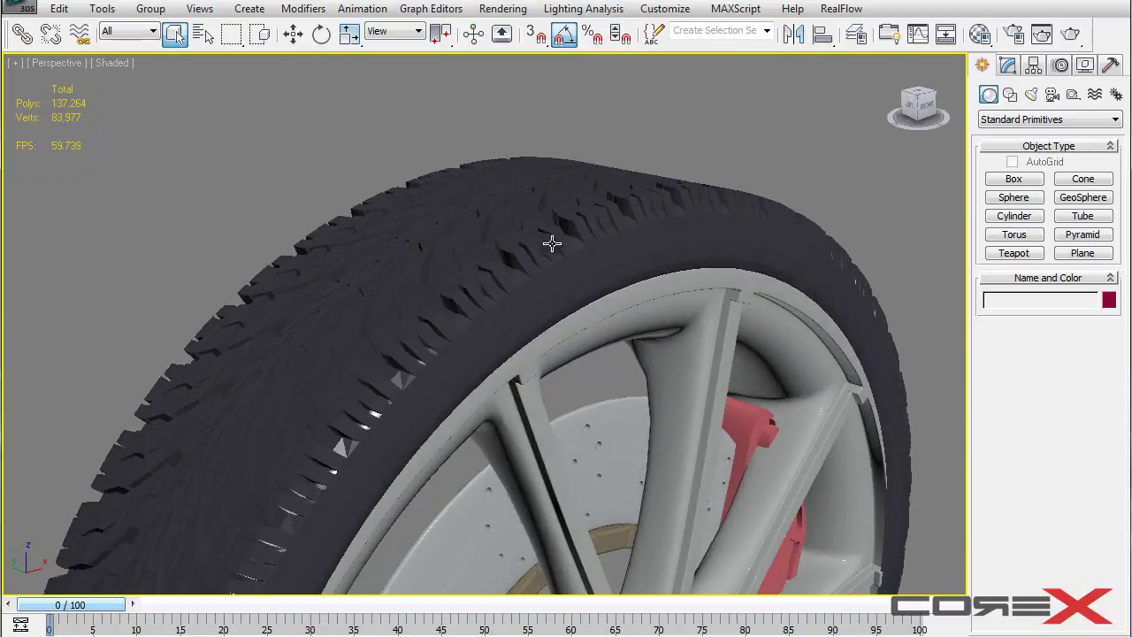
click(502, 286)
key(F4)
key(F4)
middle_drag(509, 240, 541, 251)
click(444, 150)
alt+middle_drag(496, 181, 645, 249)
scroll(531, 213, up, 5)
scroll(644, 180, down, 4)
scroll(417, 189, down, 4)
scroll(668, 359, up, 5)
scroll(581, 260, down, 3)
Start a new empty scene without saving the changes to the wheel scene, and show all four viewports
key(ctrl+n)
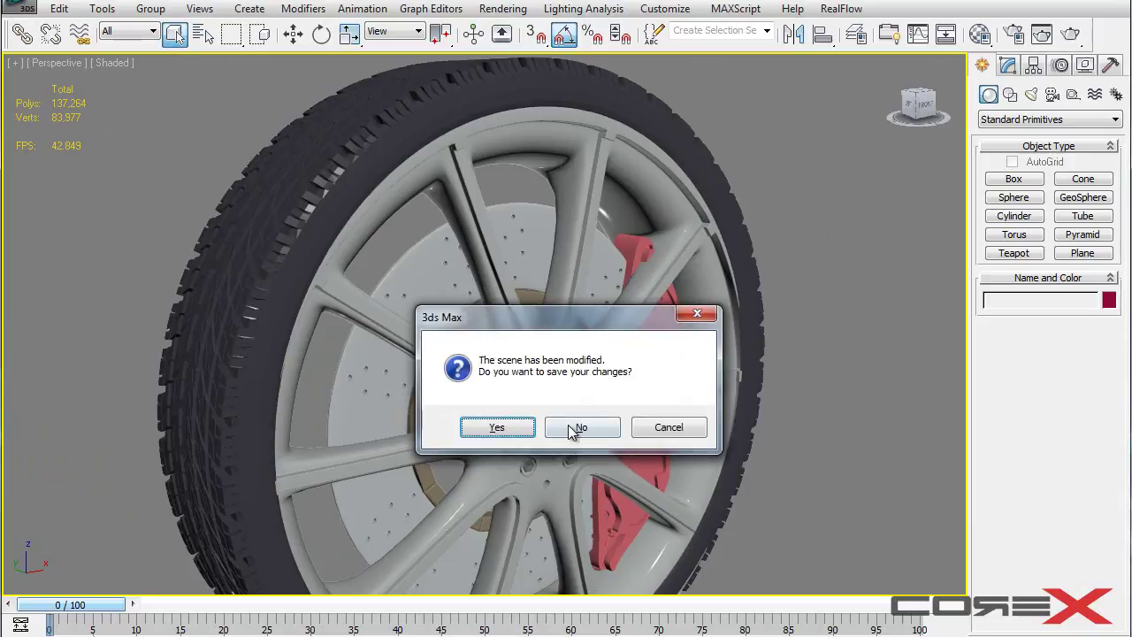
click(557, 429)
click(463, 601)
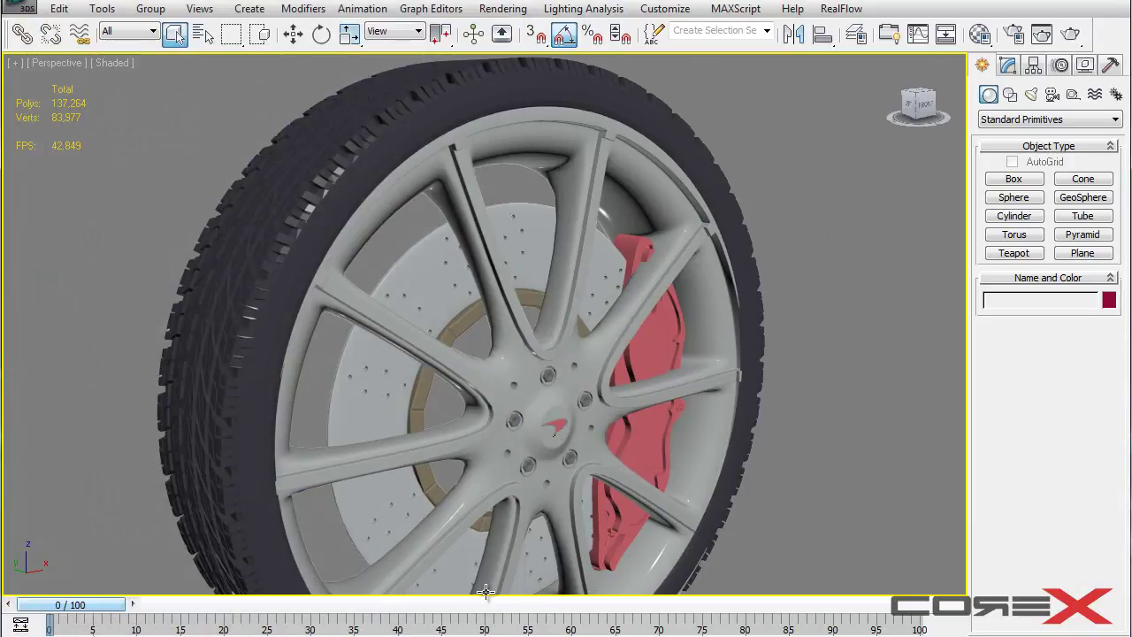
key(ctrl+n)
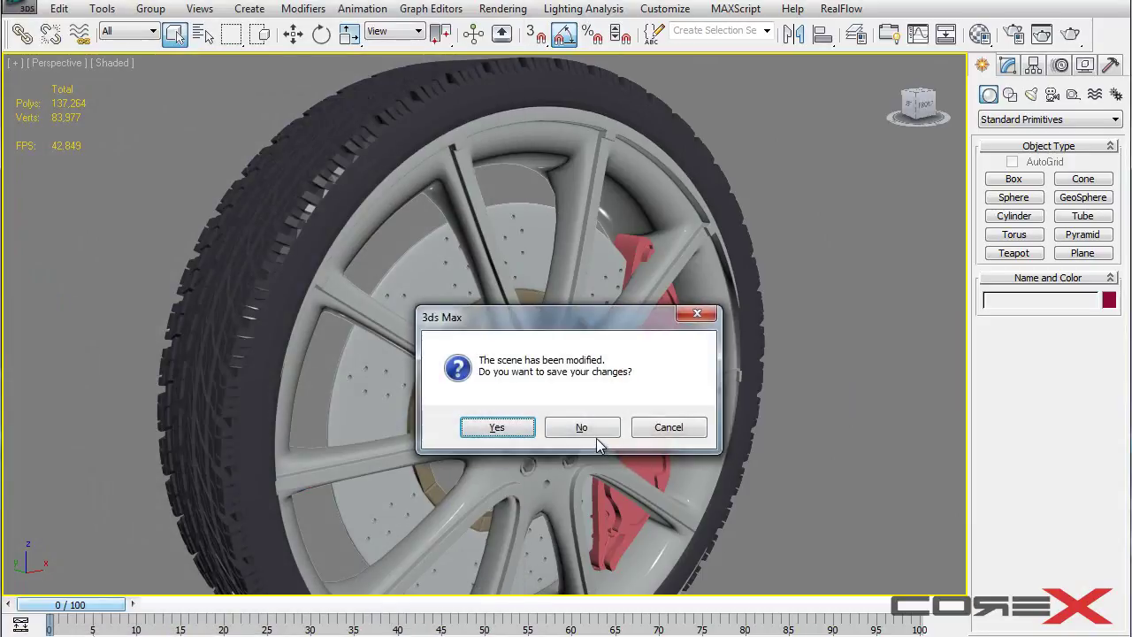
click(619, 427)
click(549, 387)
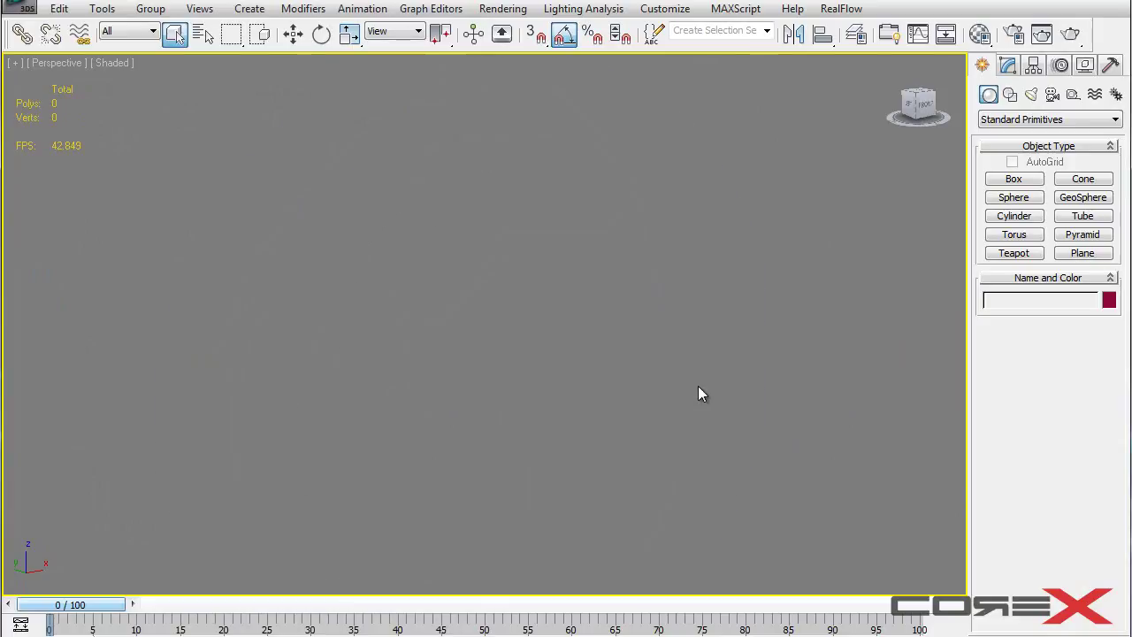
right_click(737, 366)
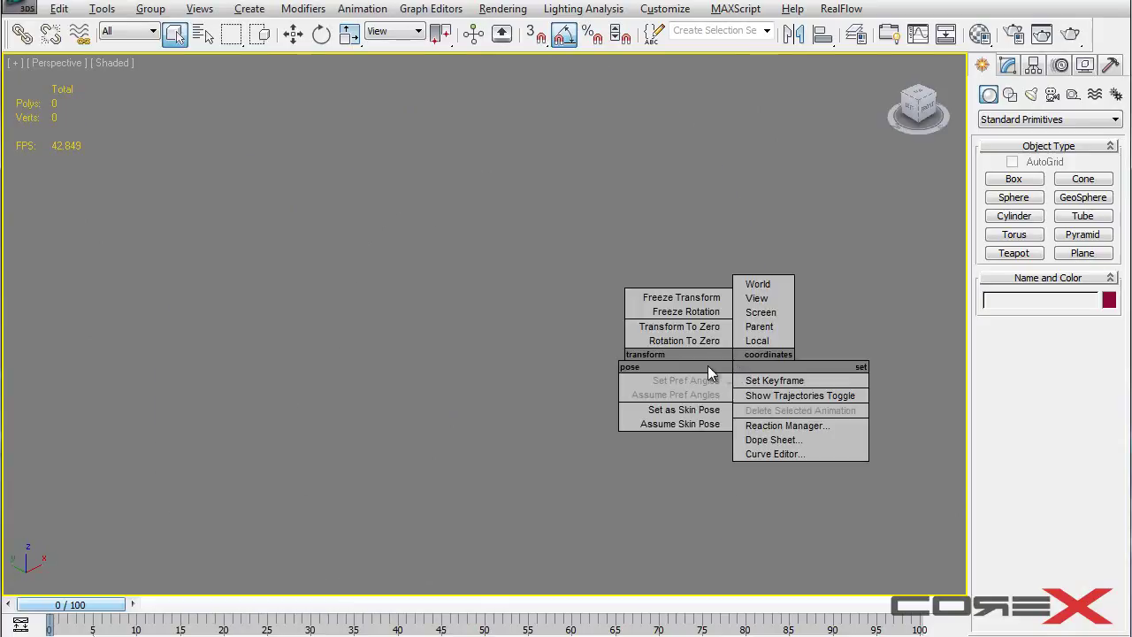
click(504, 370)
key(alt+w)
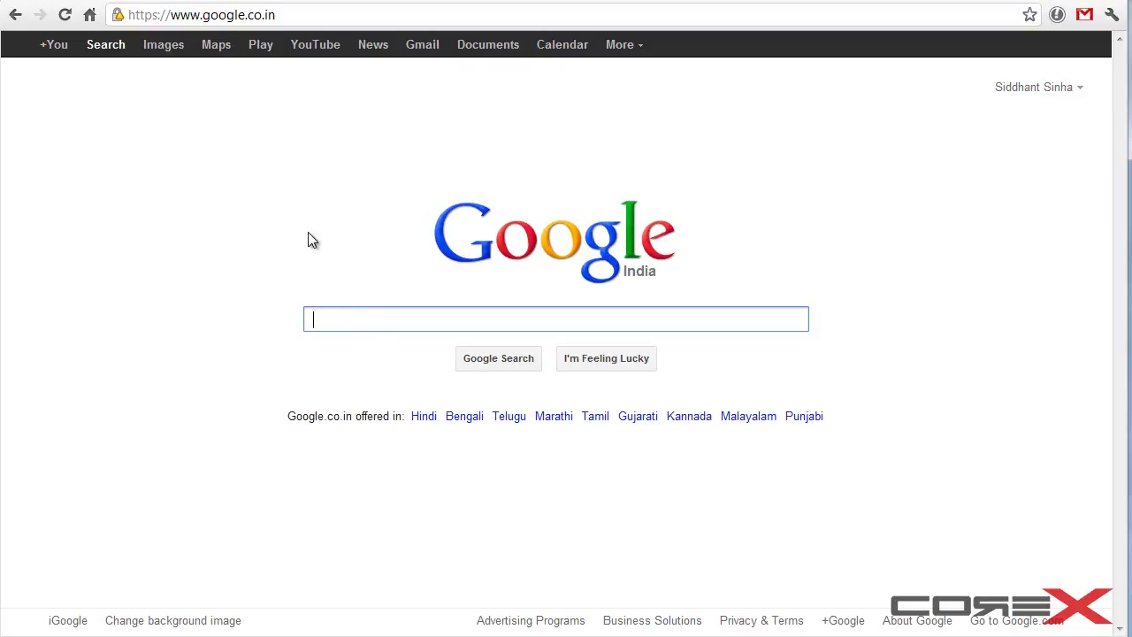
In the web browser, search Google Images for "tire treads" and browse for a seamless tread pattern
text(tire tredsa)
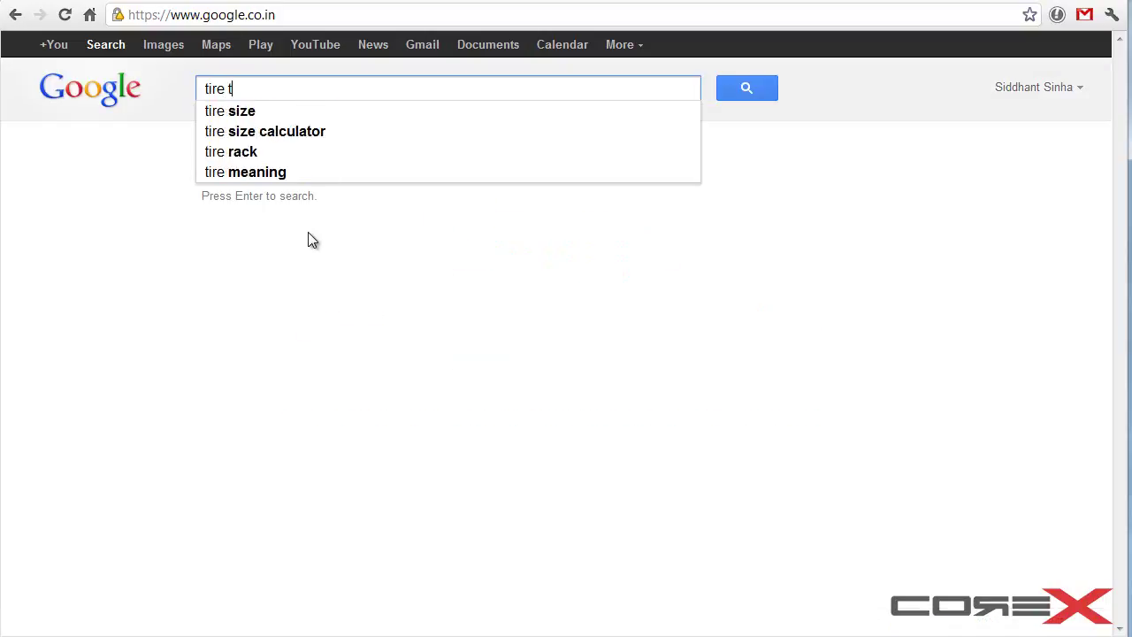
key(Return)
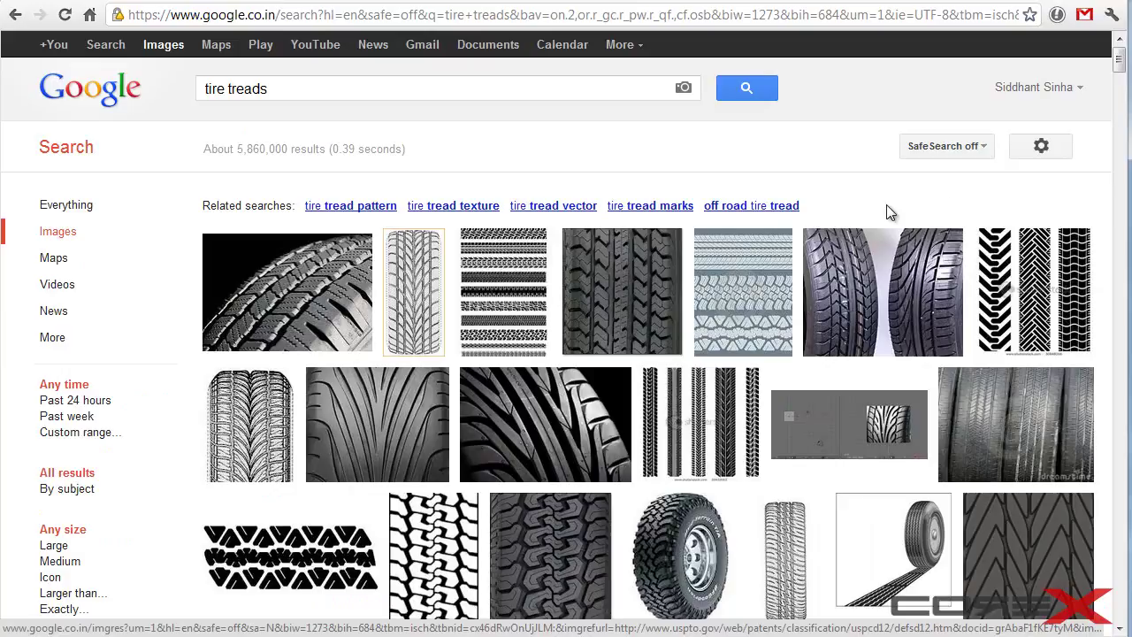
scroll(884, 217, down, 1)
mouse_move(456, 473)
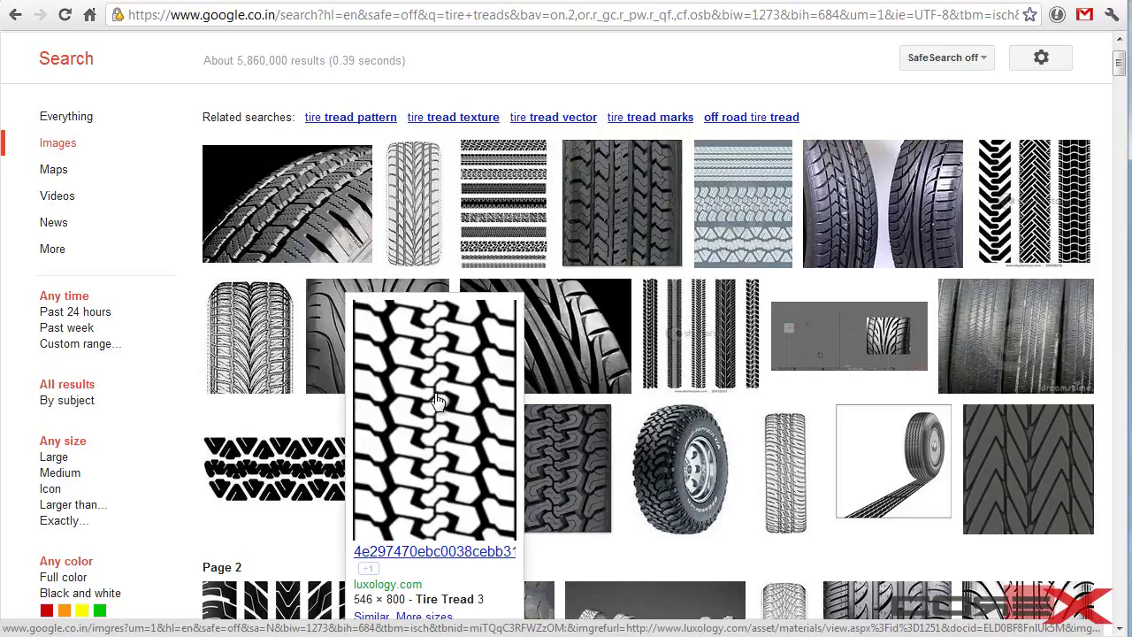
scroll(398, 486, down, 3)
mouse_move(277, 380)
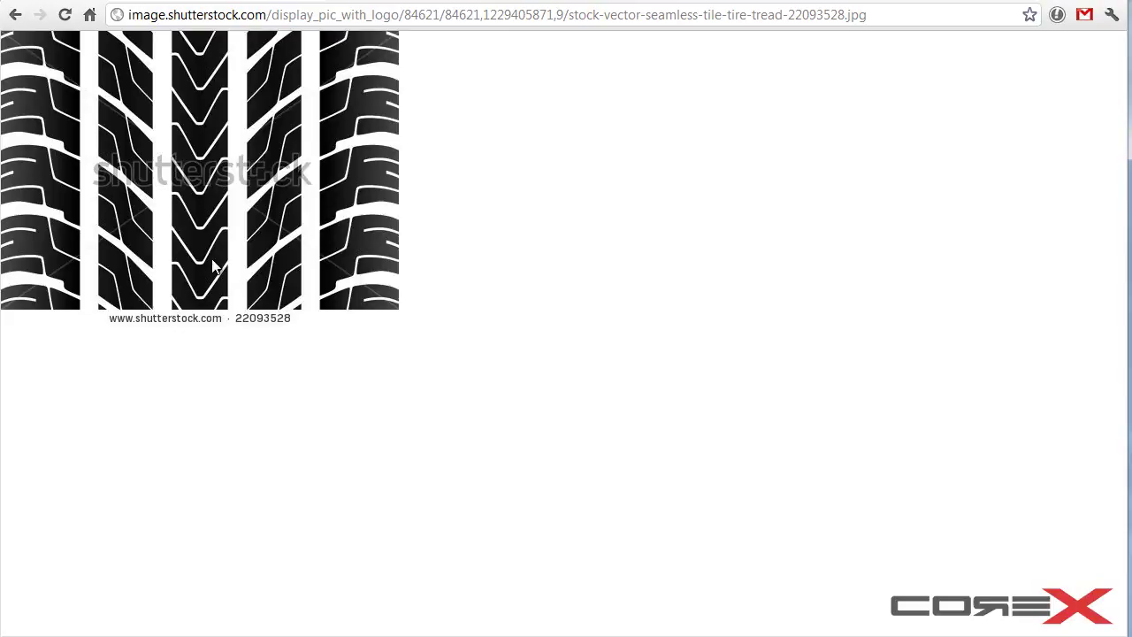
Save the seamless tire tread image as a JPEG named tread and dismiss the download bar
right_click(202, 133)
click(257, 141)
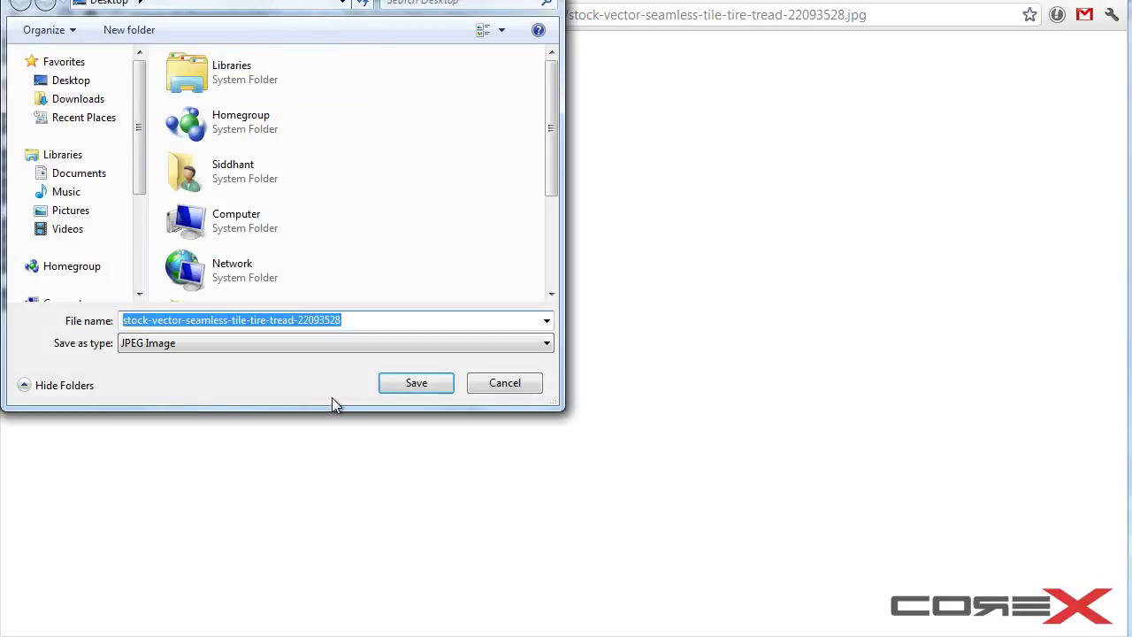
text(tread)
key(Return)
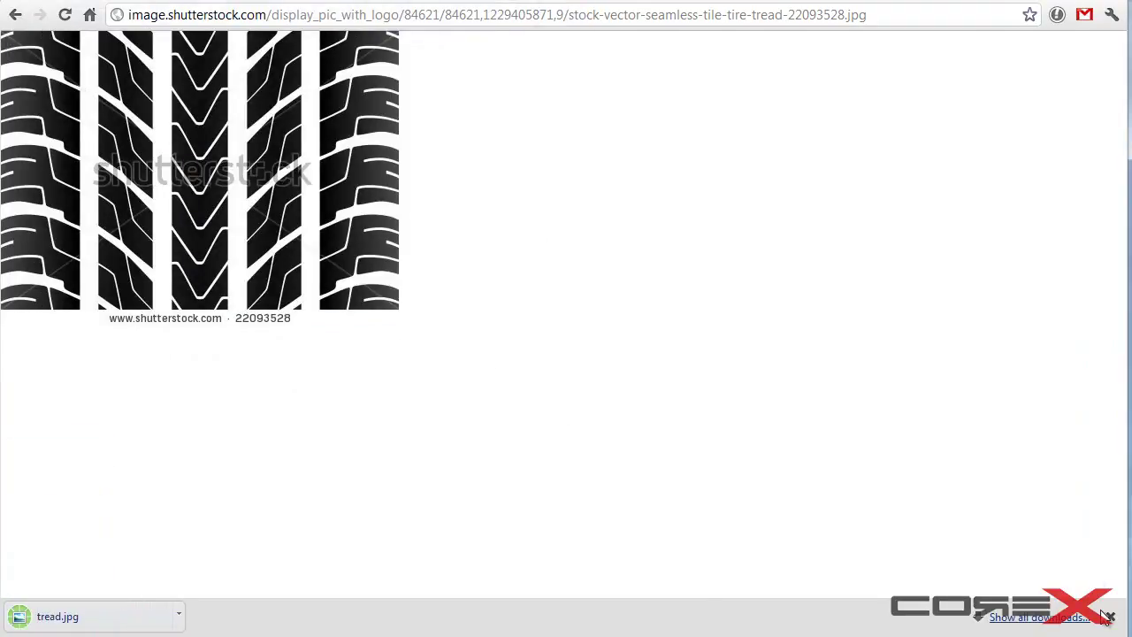
click(1110, 616)
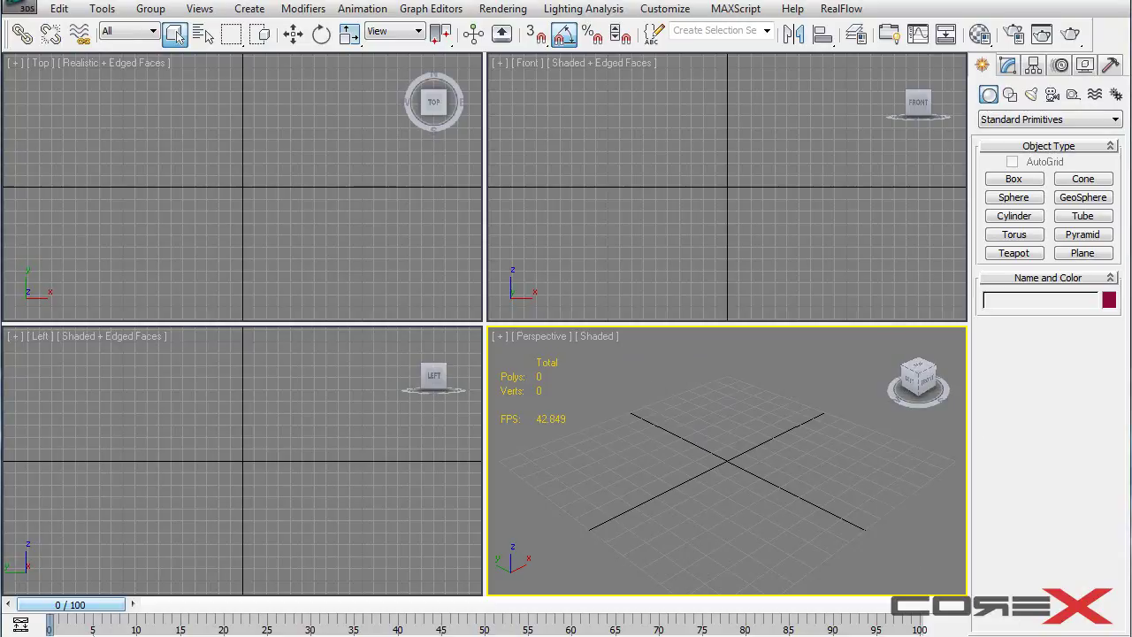
In Windows Explorer, open the detailed properties of the tread image on drive C to check its pixel dimensions
click(776, 635)
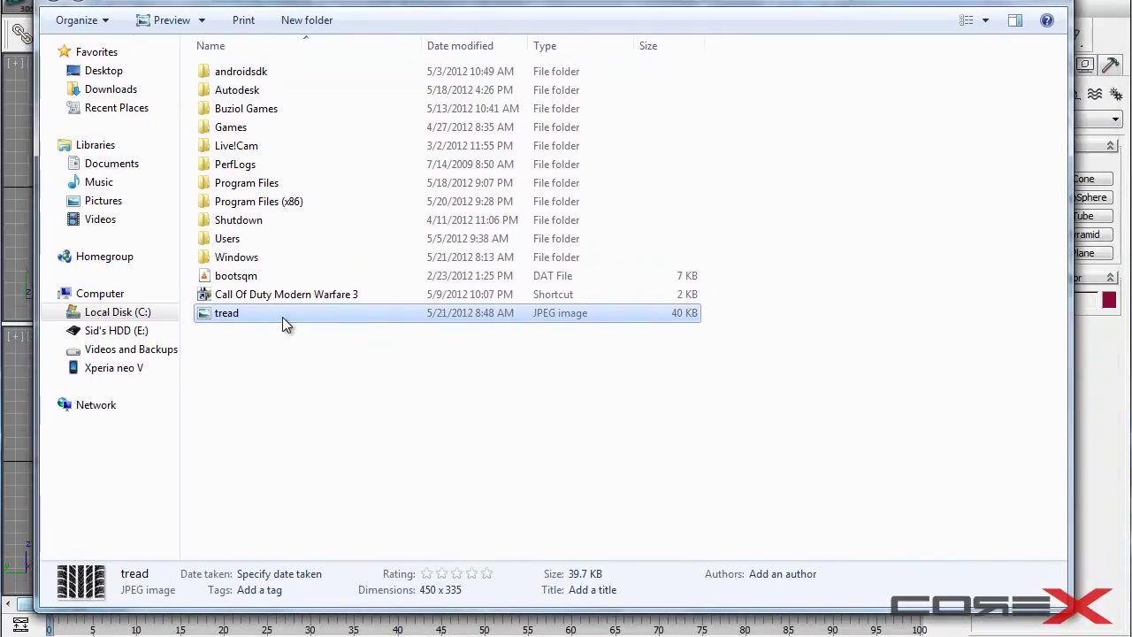
right_click(283, 317)
click(354, 635)
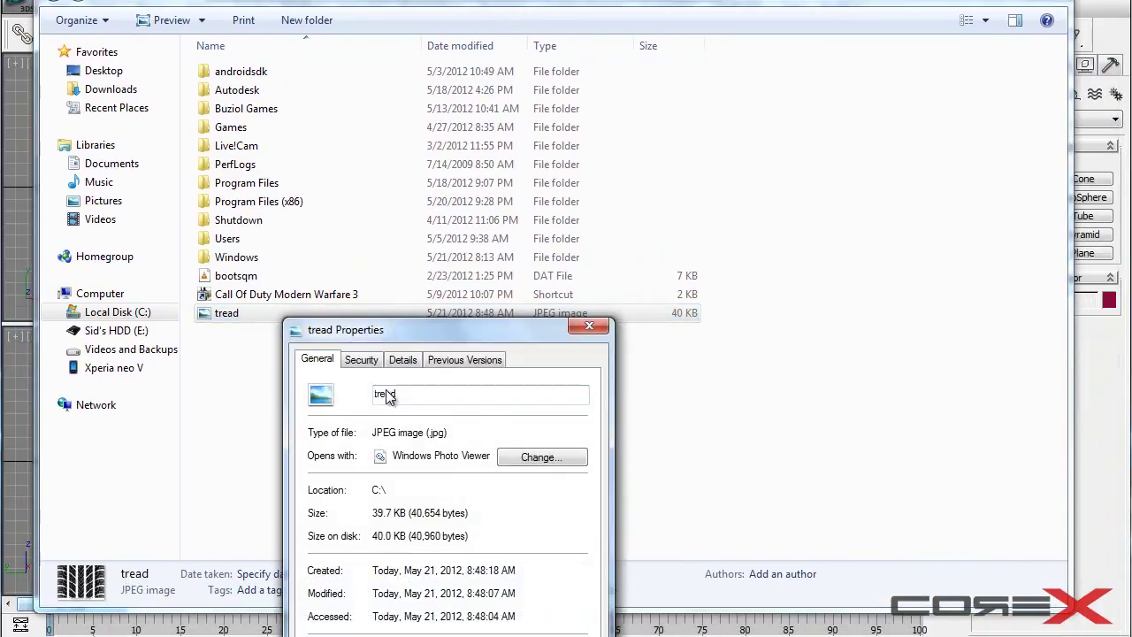
click(403, 359)
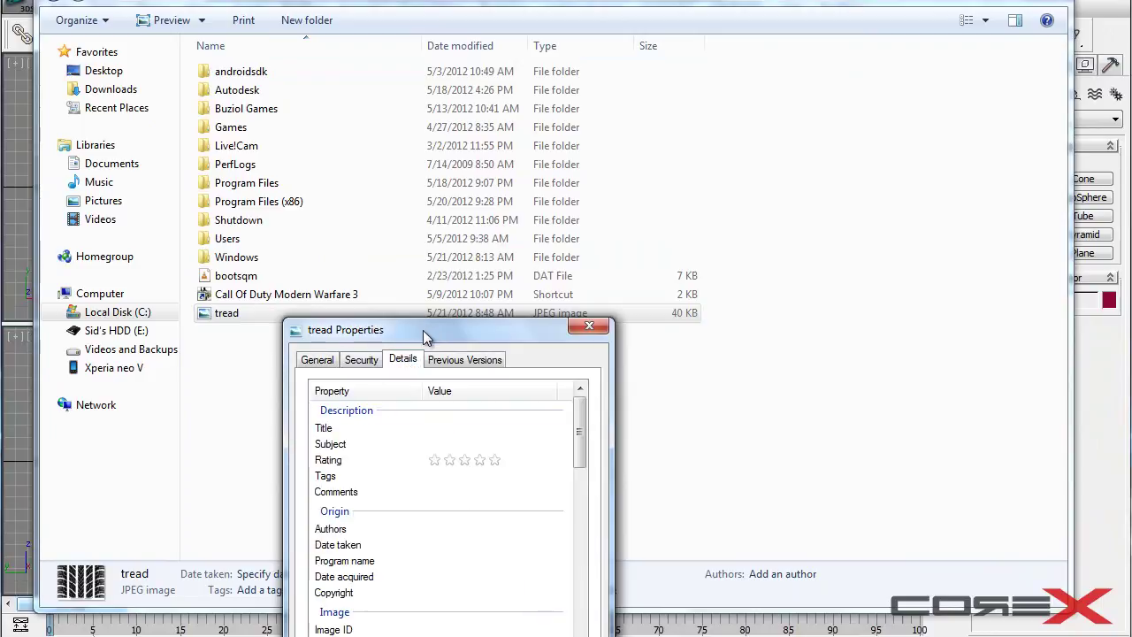
drag(425, 330, 422, 164)
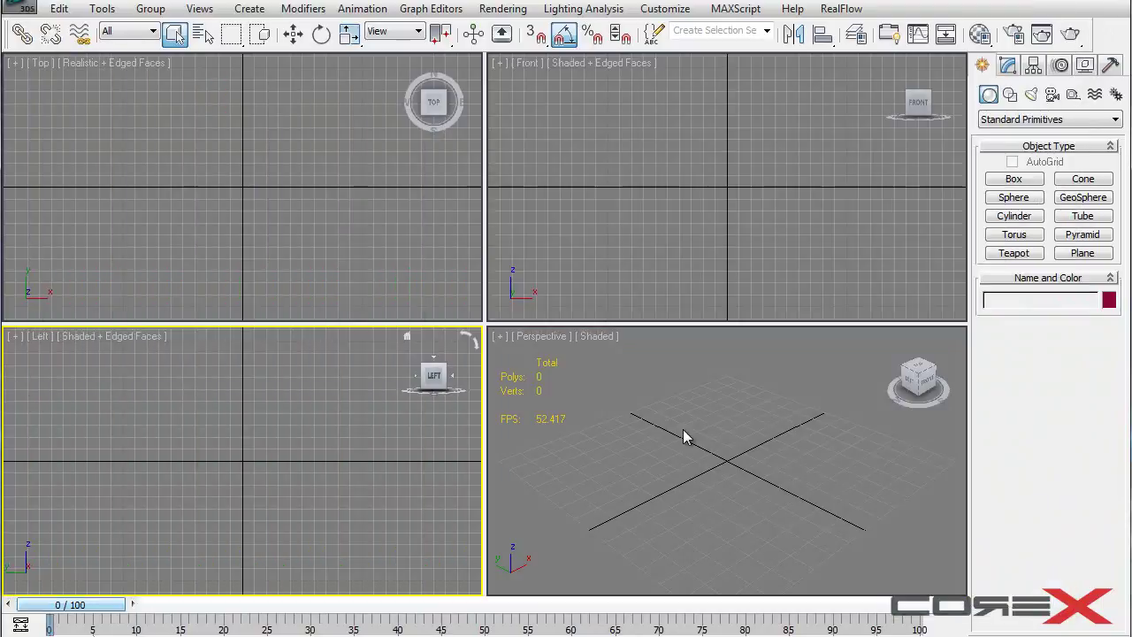
Back in 3ds Max, draw a plane about 276 long and 351 wide in the Top view
click(634, 415)
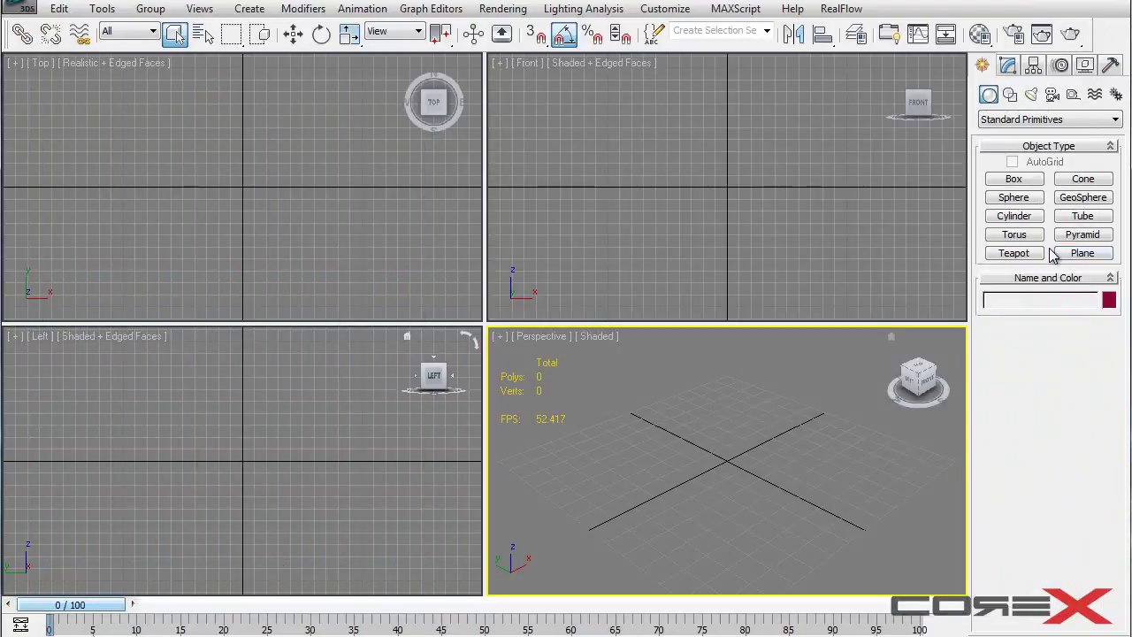
click(1085, 255)
right_click(223, 179)
key(alt+w)
drag(311, 184, 737, 517)
right_click(674, 352)
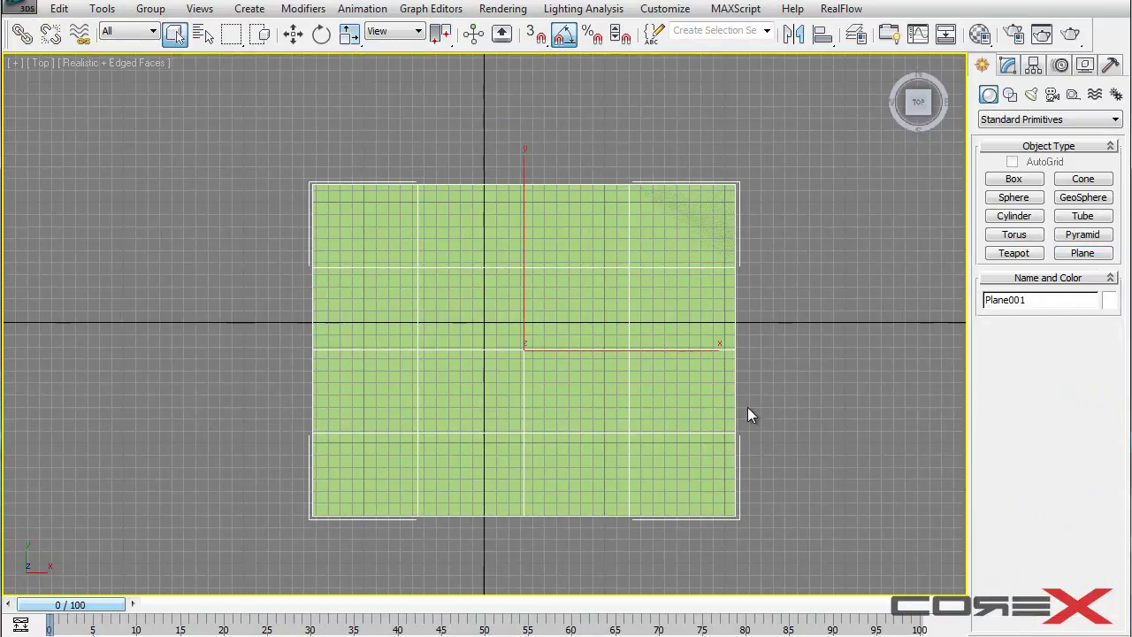
Move the plane in the Top view so that it is centred on the origin
key(w)
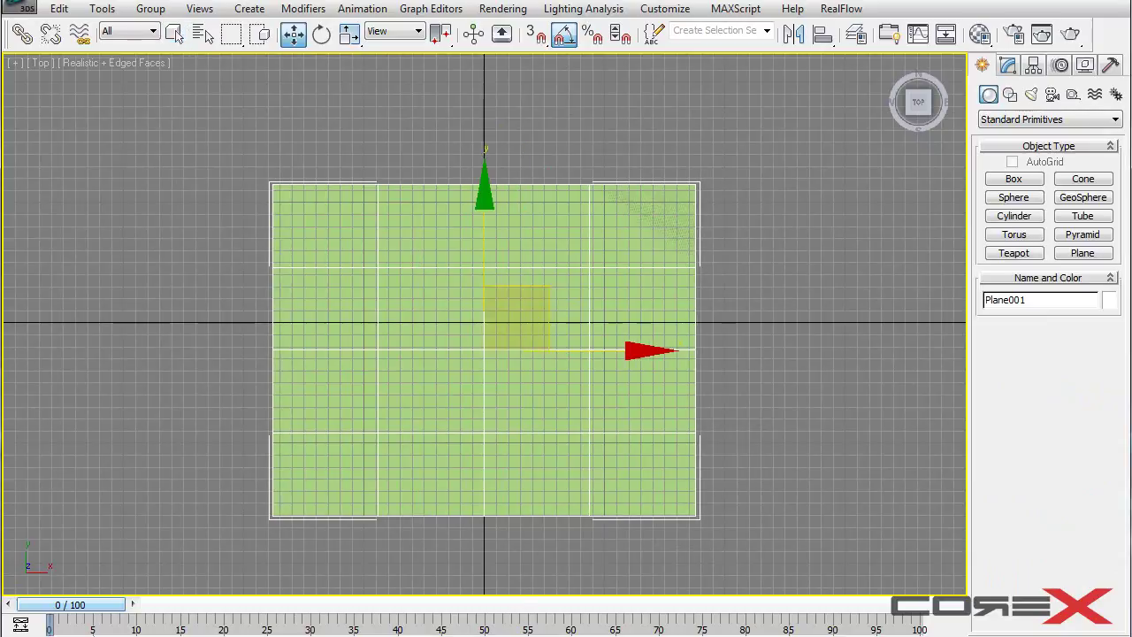
drag(601, 504, 602, 475)
key(alt+w)
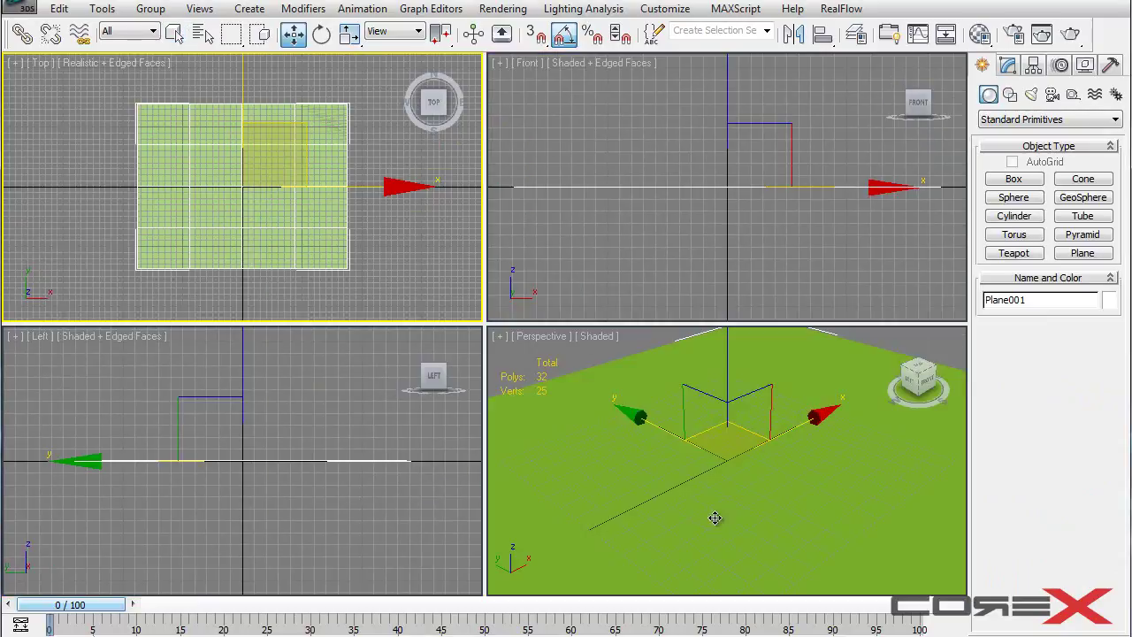
key(alt+w)
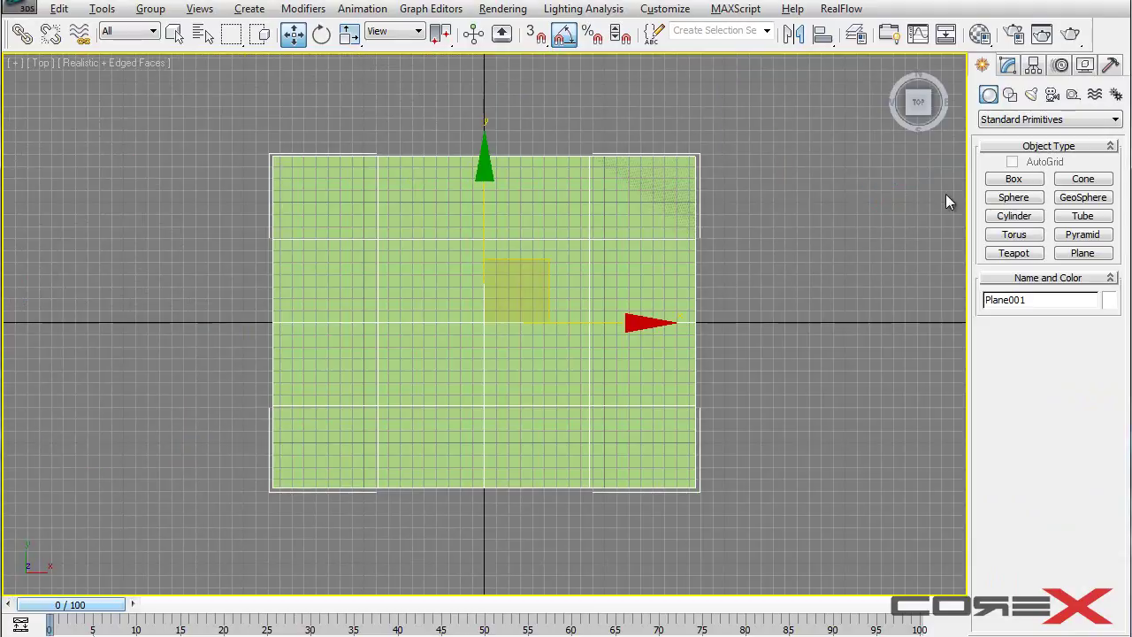
Reduce the plane's length and width segments to 1 each and hide the Top view's grid
click(1007, 65)
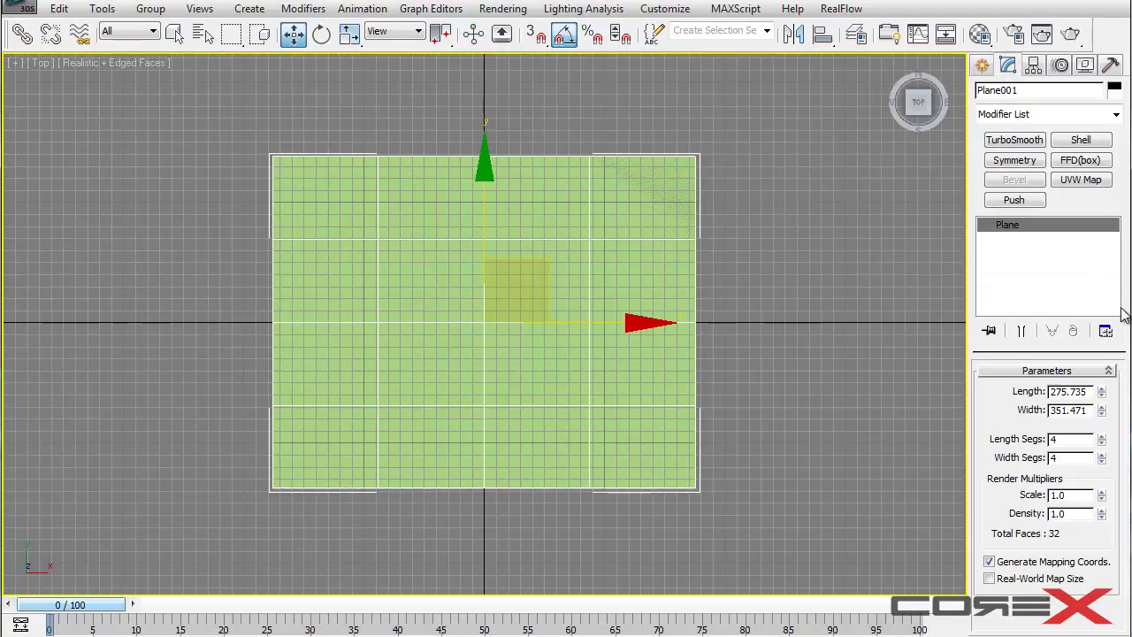
right_click(1101, 439)
right_click(1103, 459)
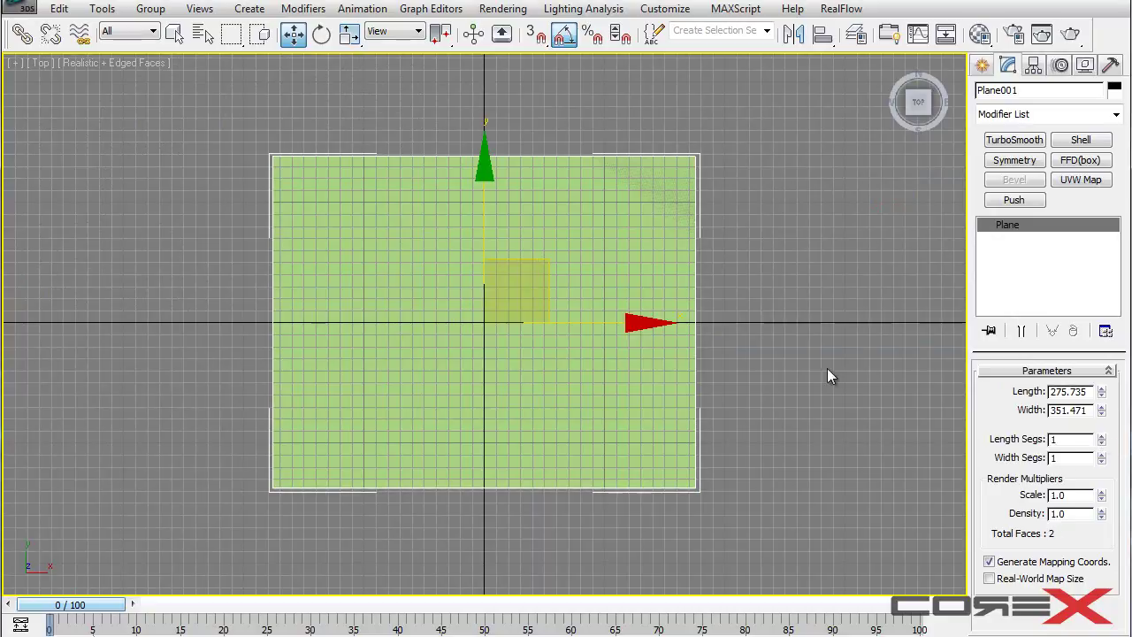
key(g)
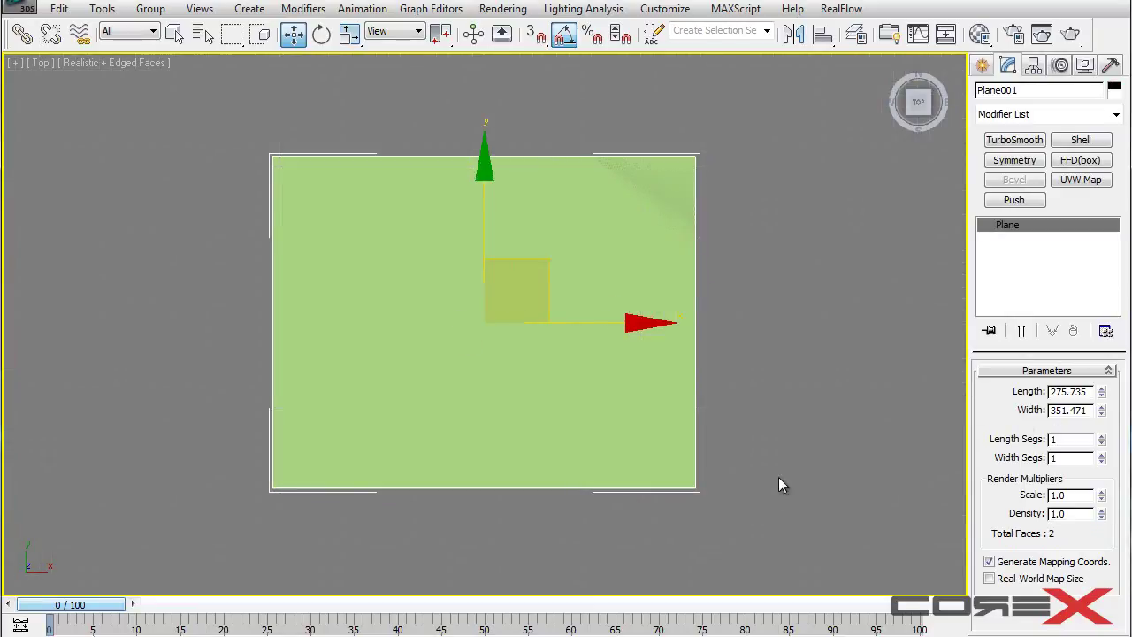
Set the plane's width to 450 and its length to 335 to match the tread image's pixel dimensions
click(823, 622)
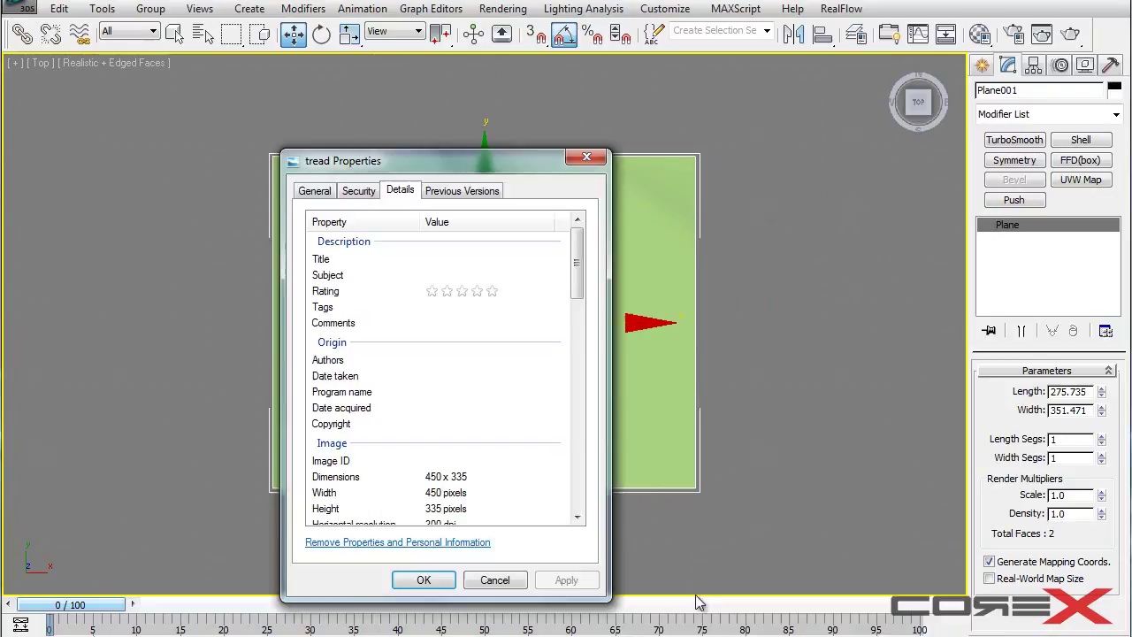
drag(426, 162, 407, 162)
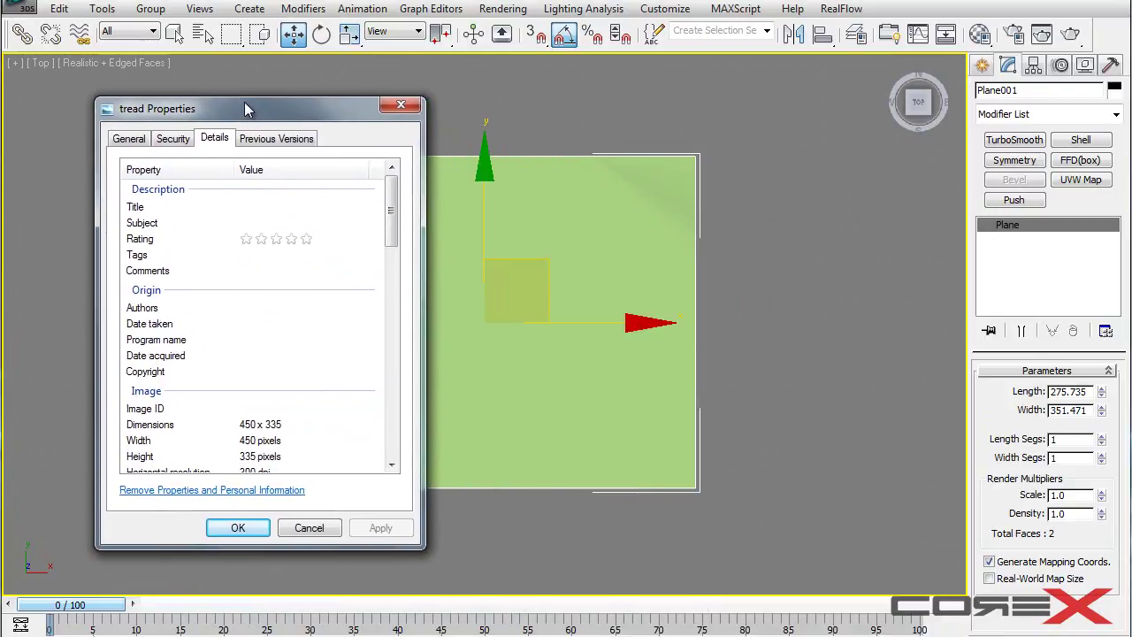
drag(227, 95, 176, 84)
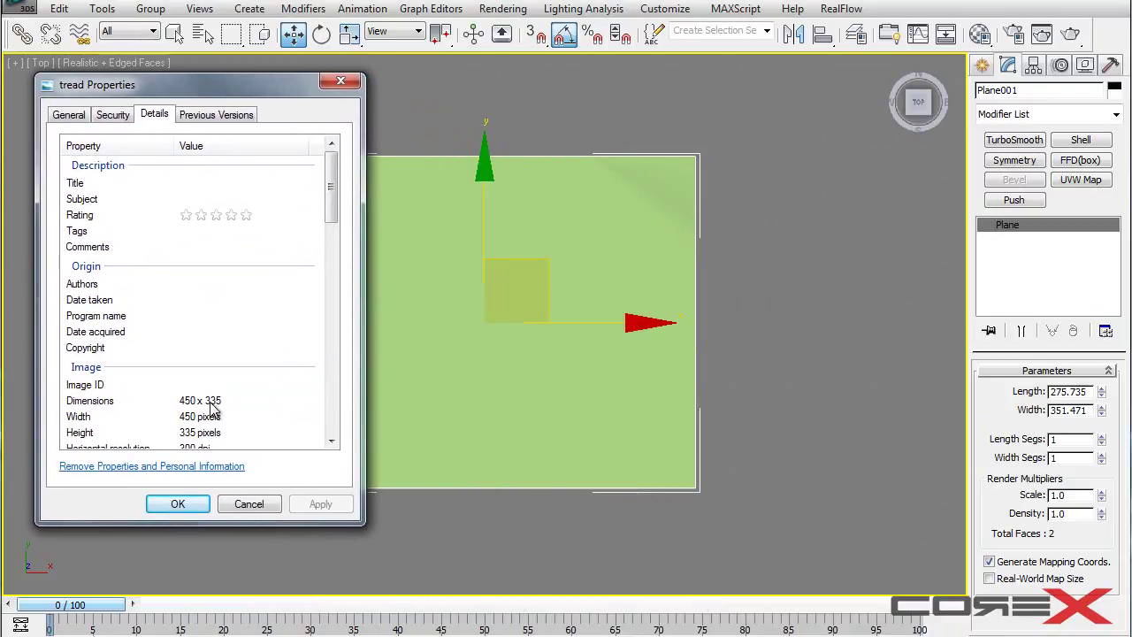
click(1085, 412)
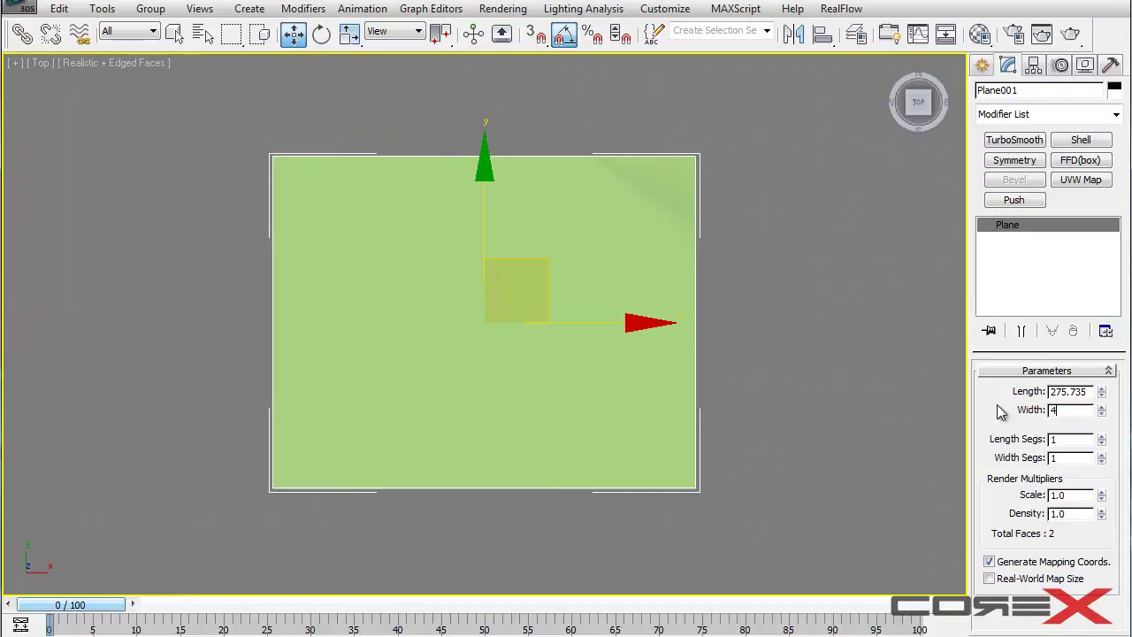
double_click(1088, 393)
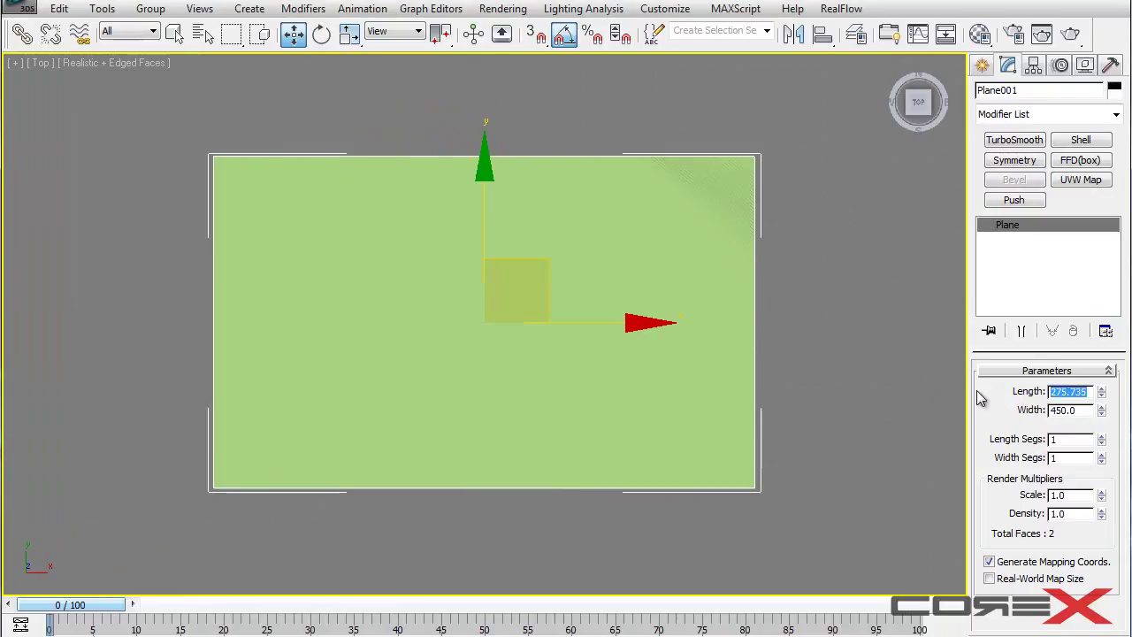
text(335)
key(Return)
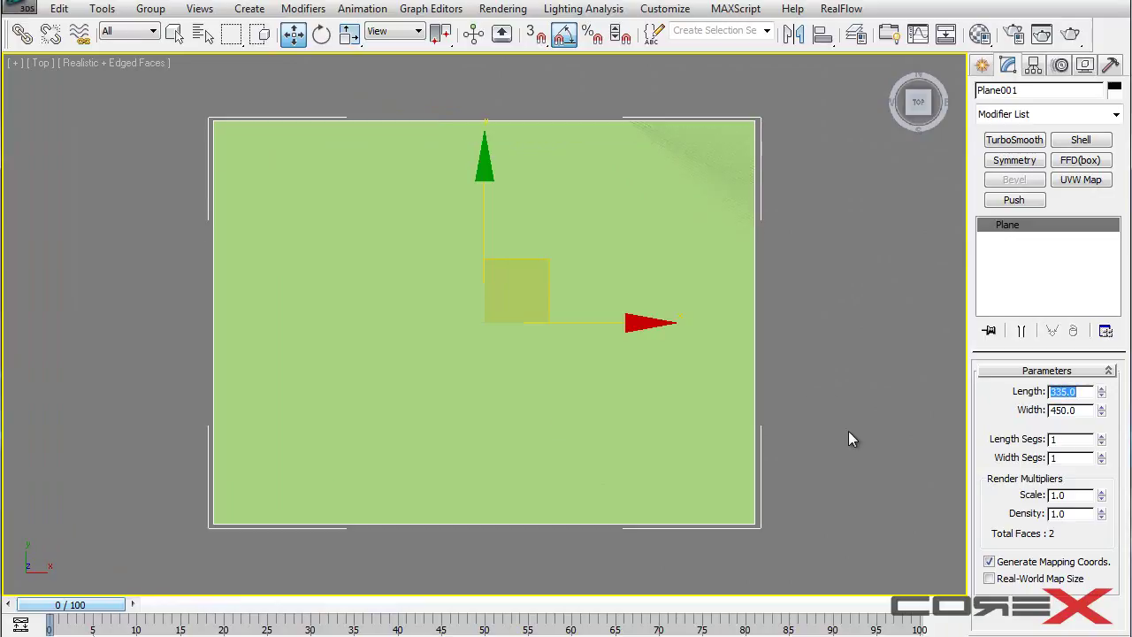
key(alt+w)
right_click(790, 480)
key(alt+w)
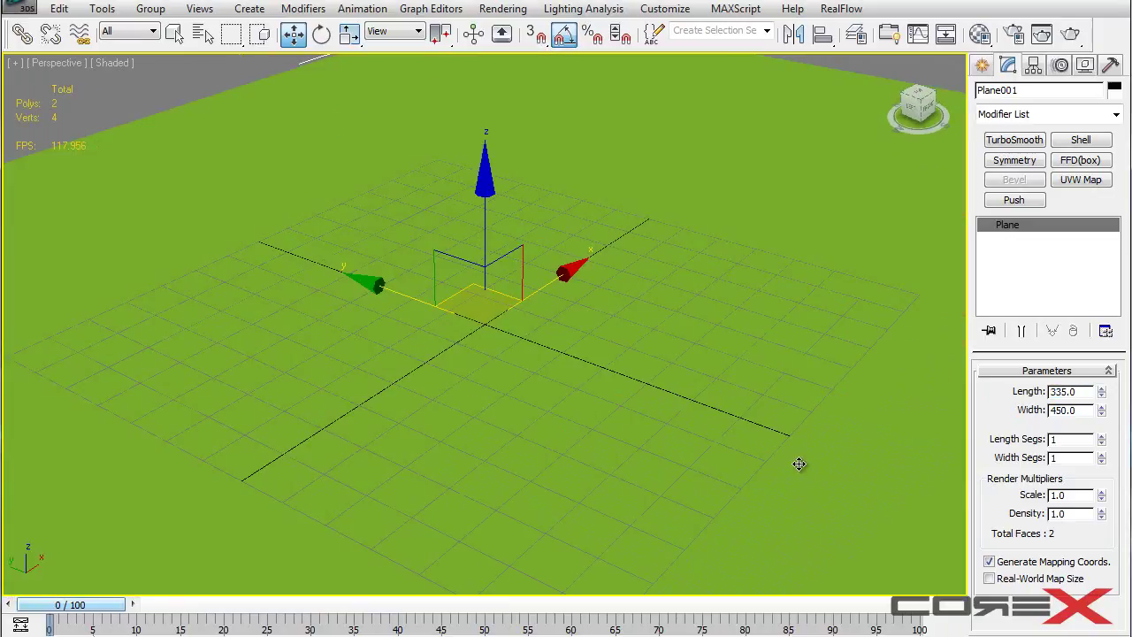
Hide the Perspective view's grid and reselect the green plane
key(g)
alt+middle_drag(787, 455, 748, 434)
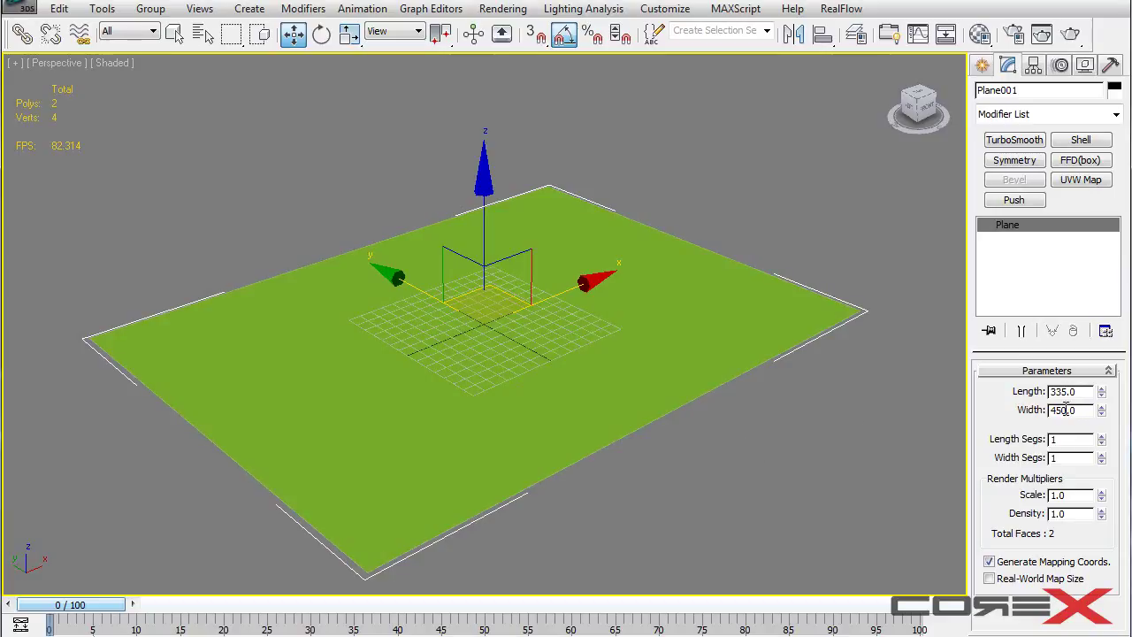
click(812, 424)
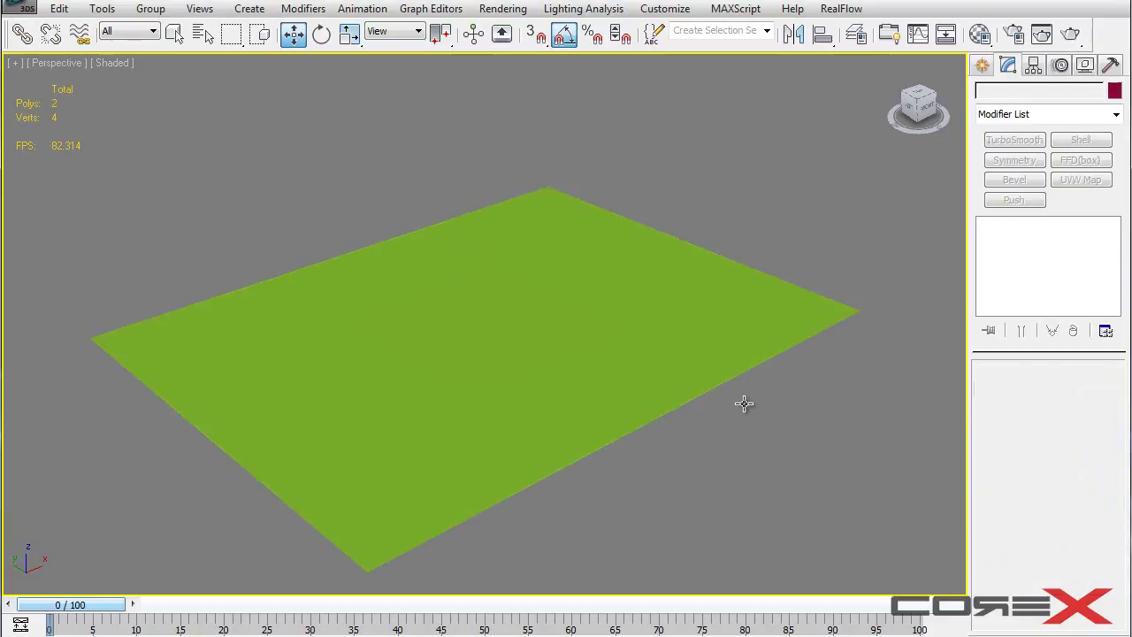
click(600, 292)
alt+middle_drag(552, 262, 521, 315)
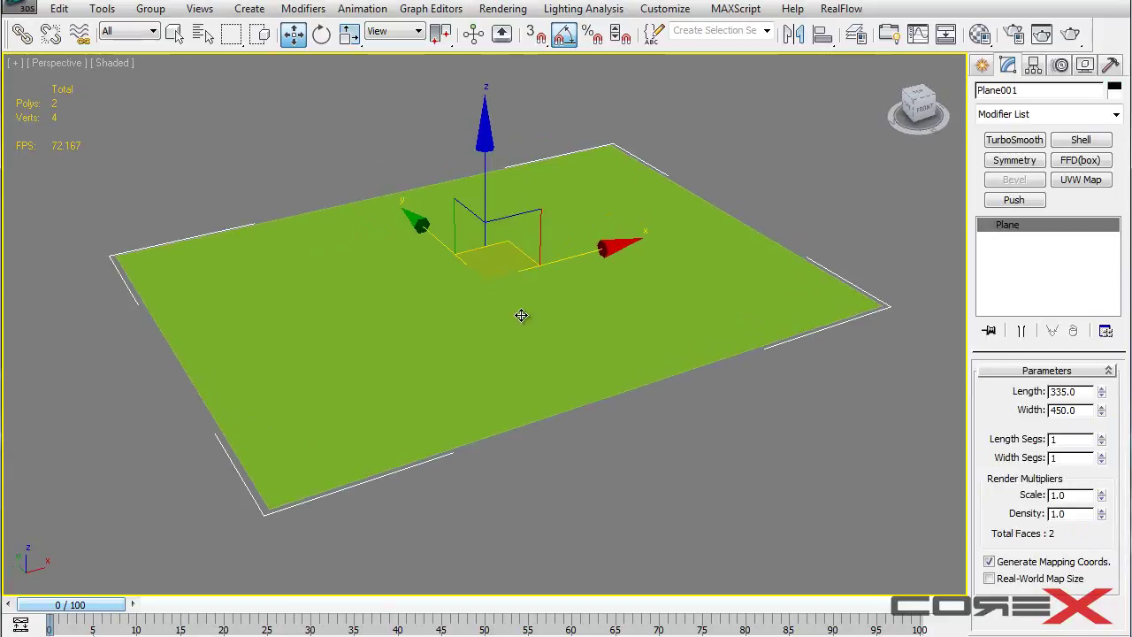
alt+middle_drag(520, 314, 518, 292)
scroll(534, 284, down, 2)
scroll(554, 280, up, 2)
scroll(536, 292, down, 2)
Change the first sample material, 01 - Default, from Arch & Design to VRayMtl in the Material Editor
click(980, 33)
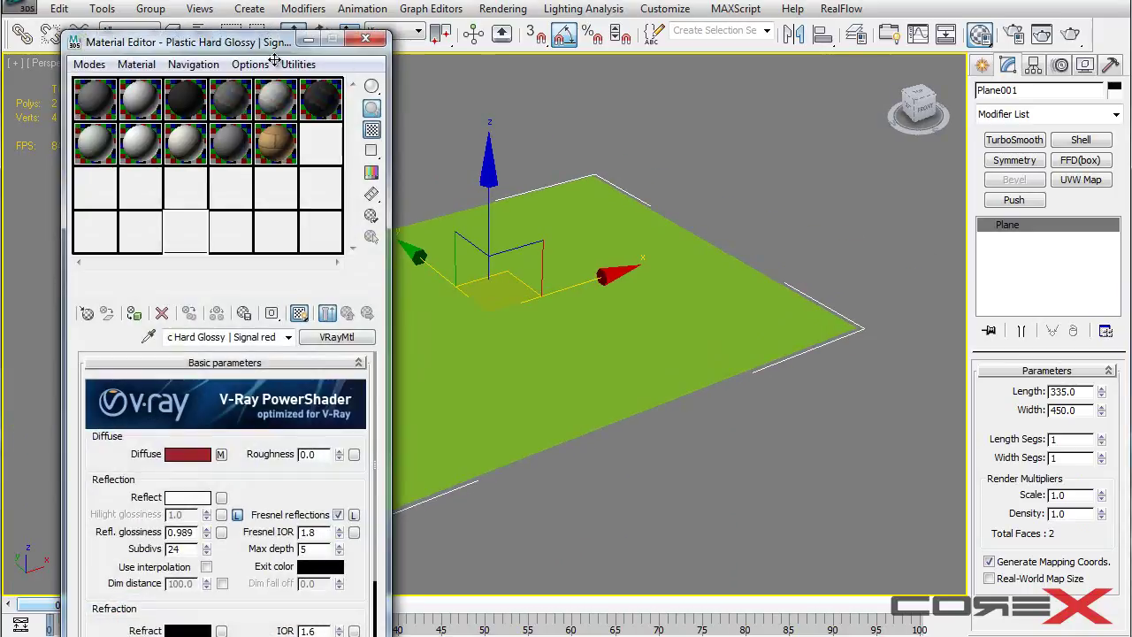
click(103, 113)
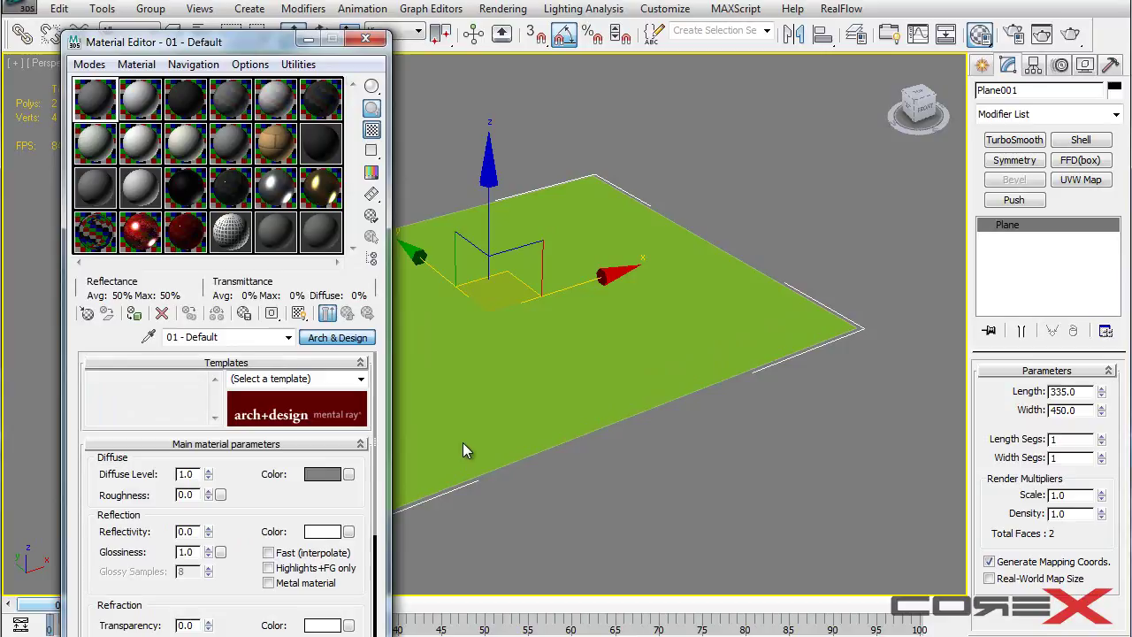
click(337, 337)
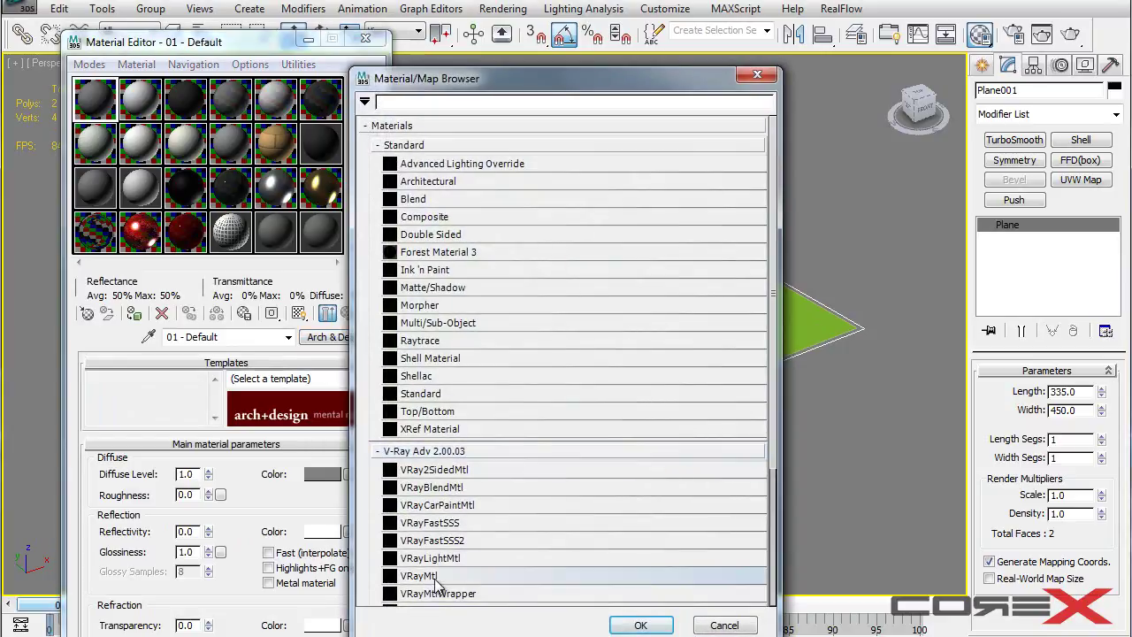
double_click(434, 576)
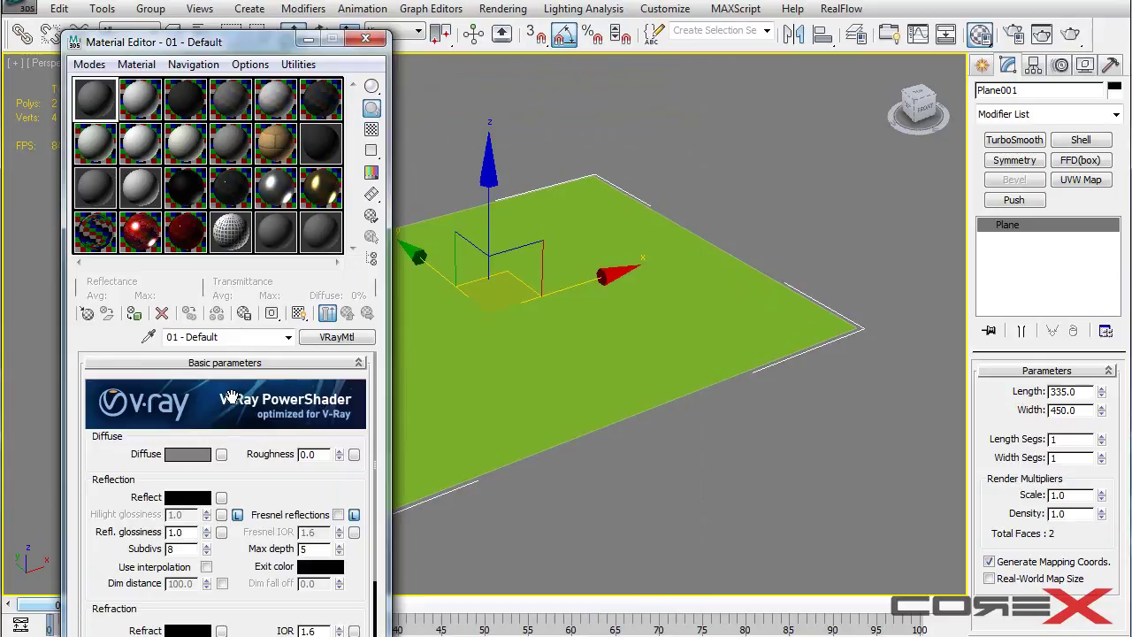
drag(170, 52, 130, 21)
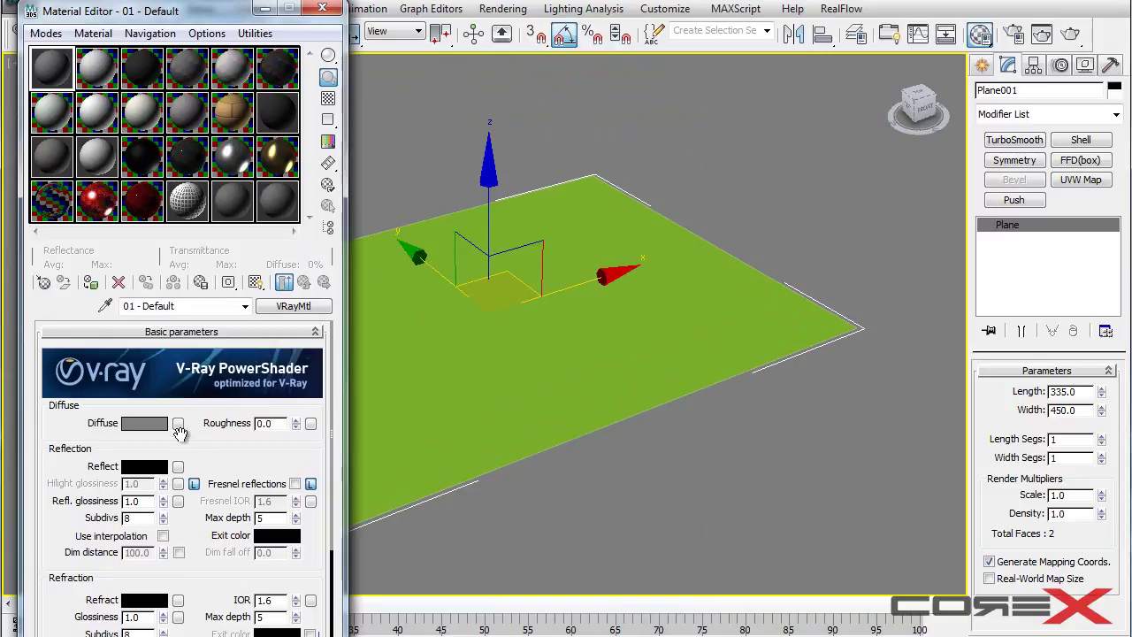
Load the image tread.jpg from the C: drive as a Bitmap in the material's diffuse map
click(177, 423)
double_click(435, 165)
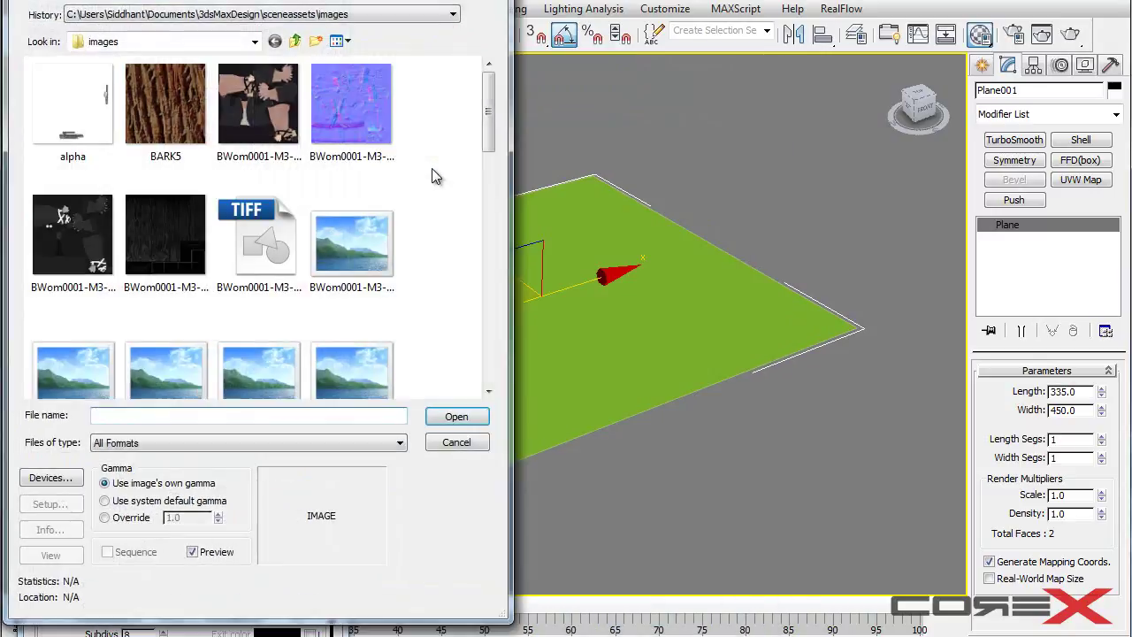
click(233, 15)
click(206, 42)
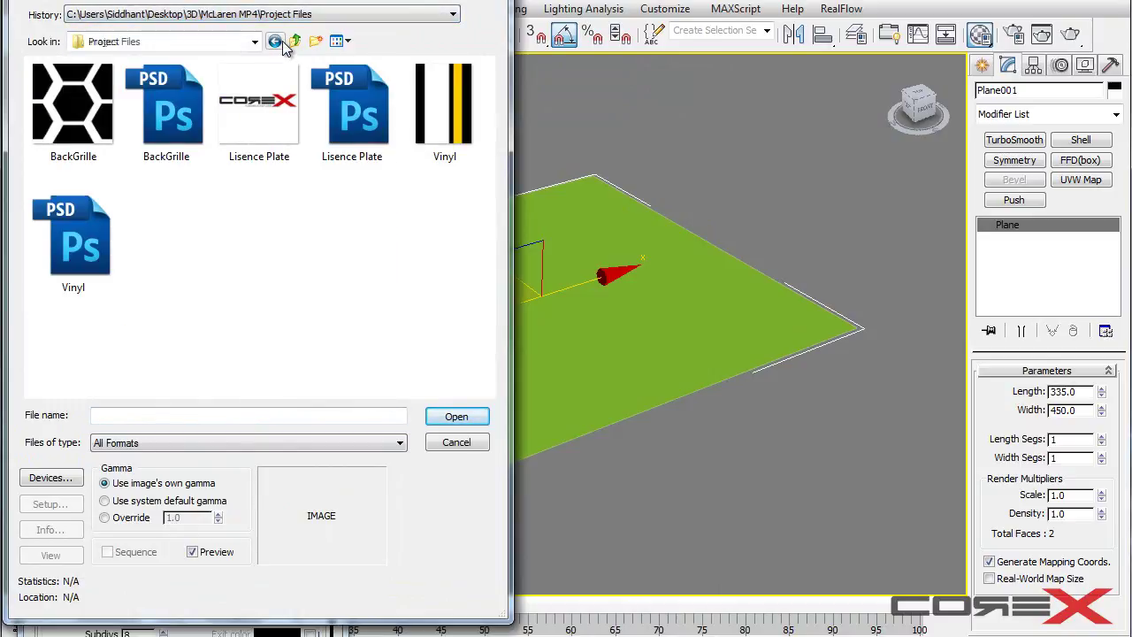
click(294, 41)
click(295, 41)
click(295, 40)
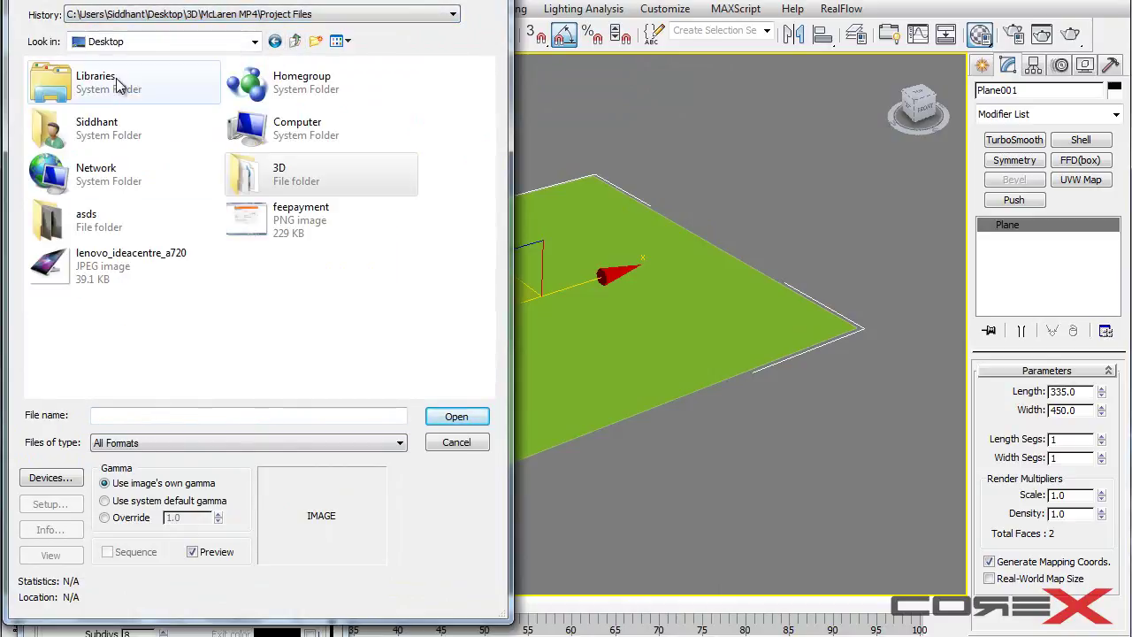
double_click(266, 128)
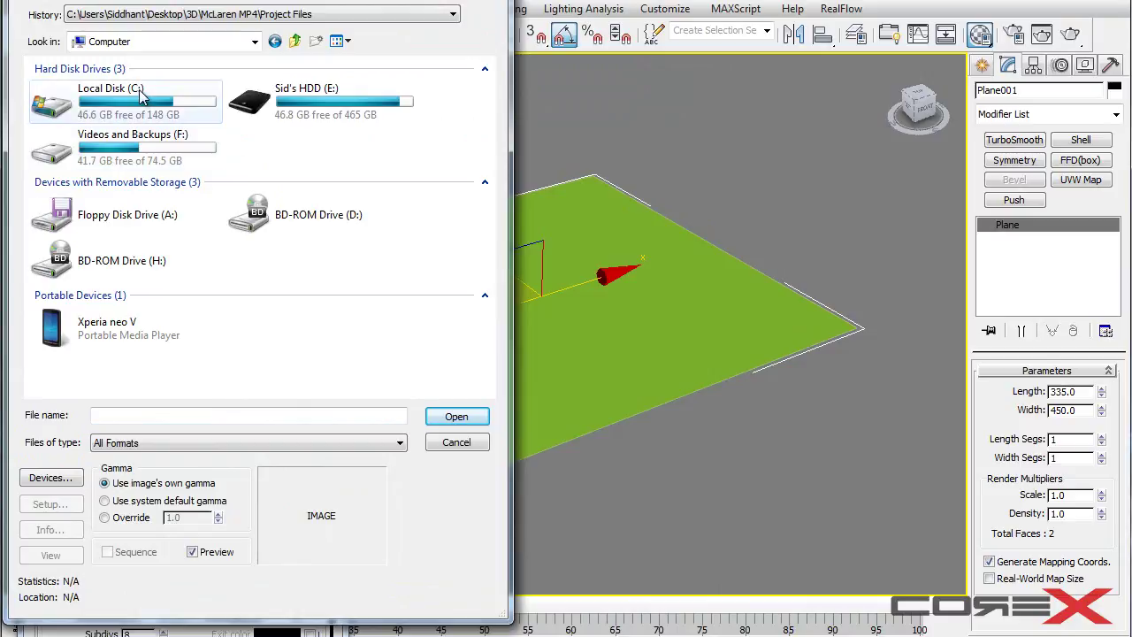
double_click(53, 99)
click(60, 272)
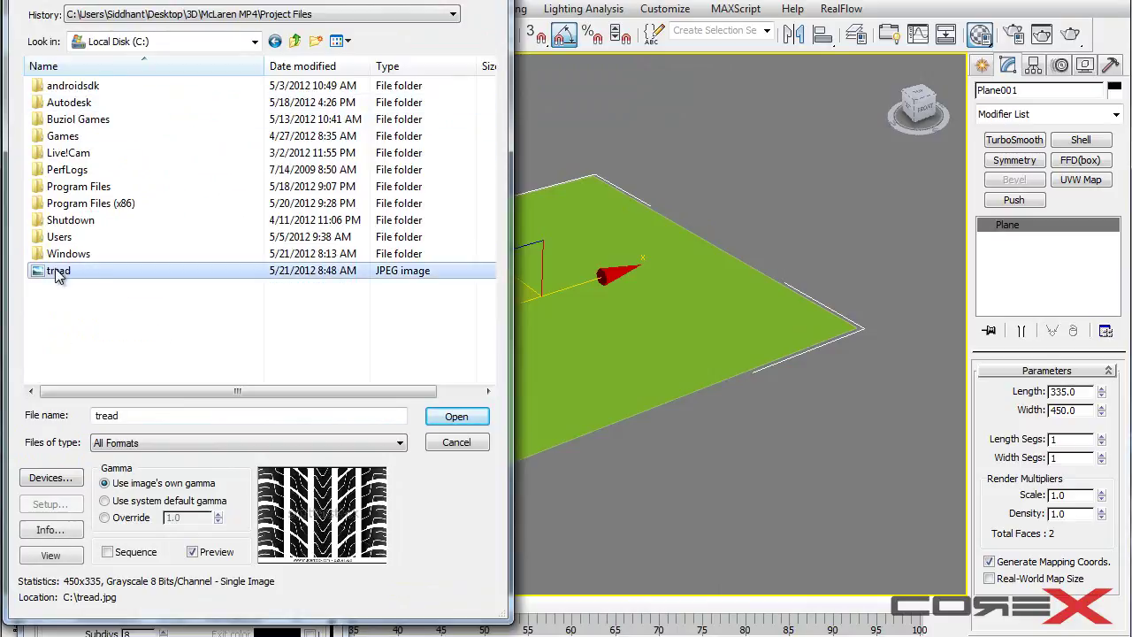
click(456, 415)
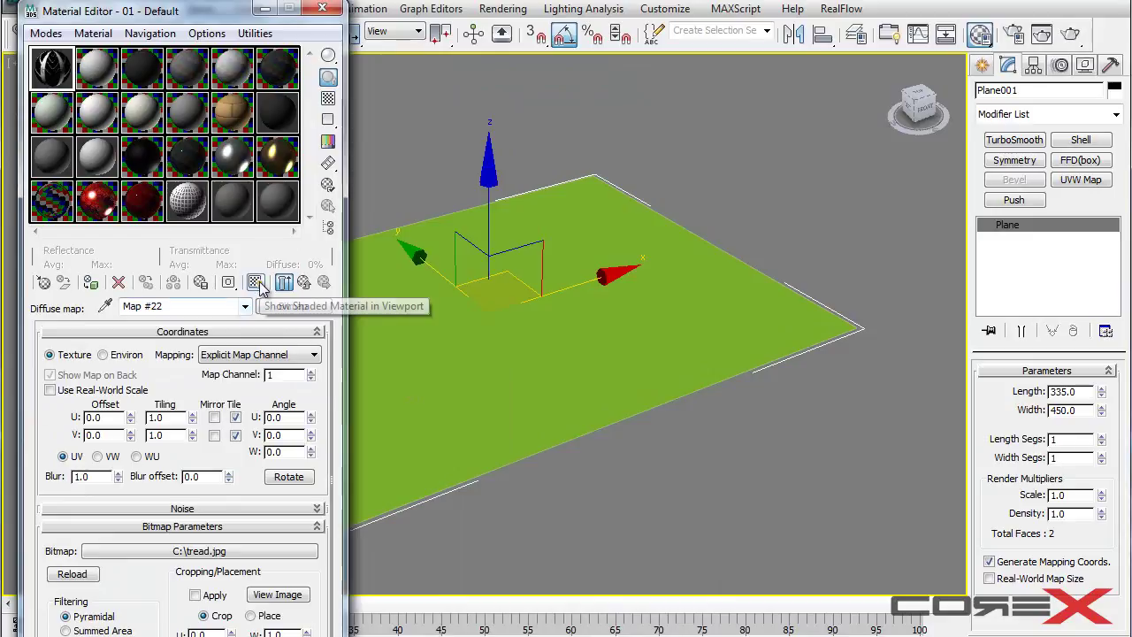
Enable viewport display of the tread map and assign the 01 - Default material to the plane
click(261, 285)
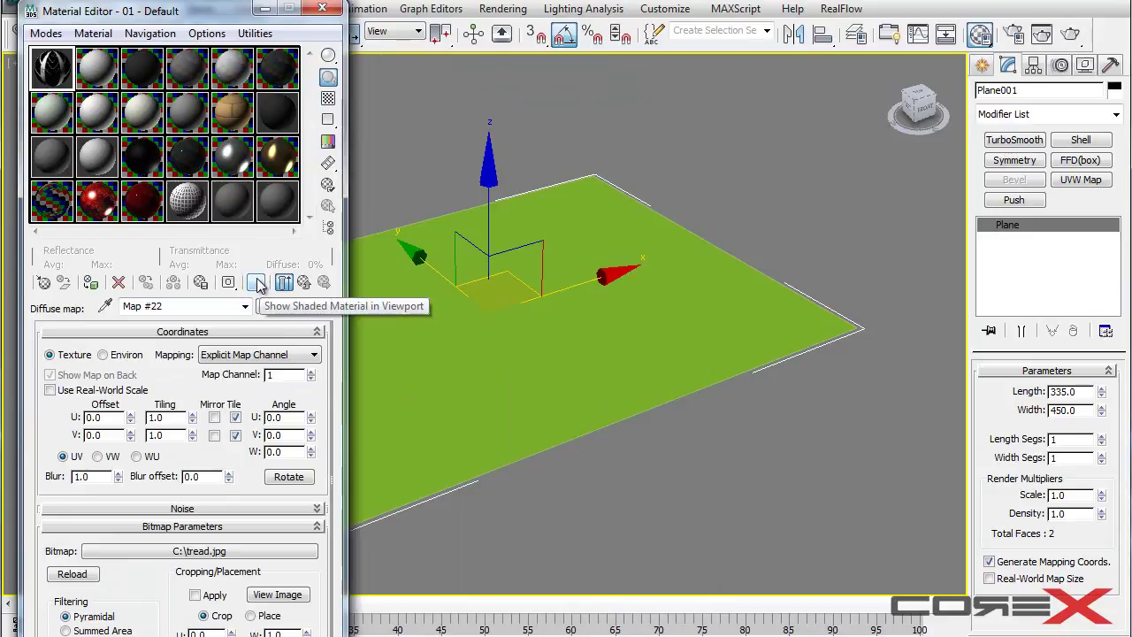
click(258, 280)
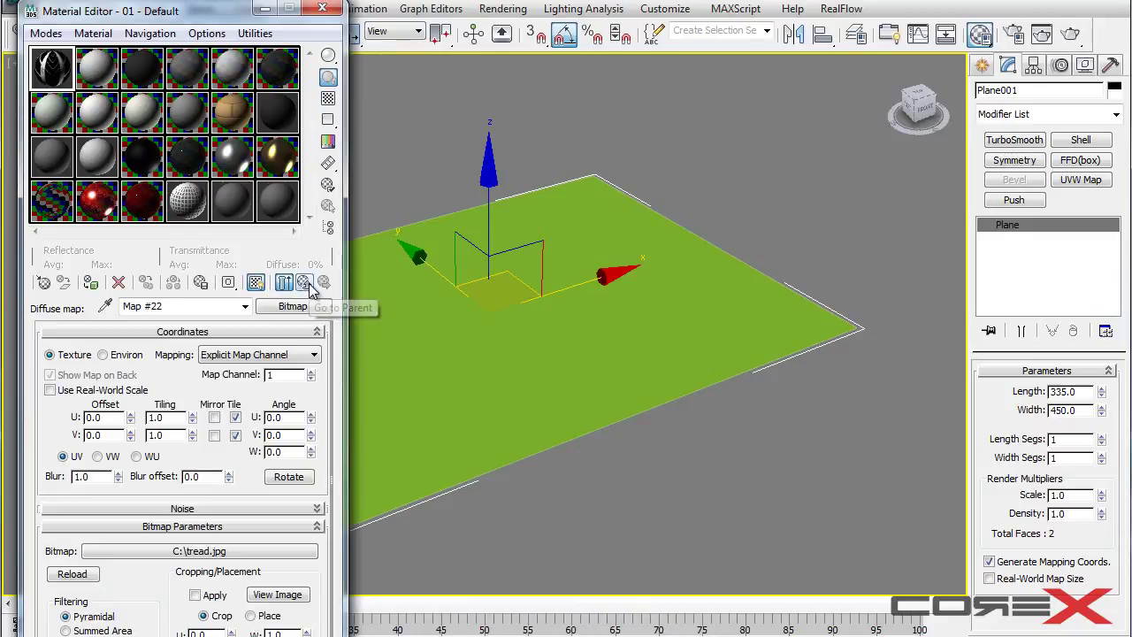
click(324, 281)
middle_drag(474, 234, 597, 222)
drag(51, 76, 485, 321)
mouse_move(624, 338)
alt+middle_down()
mouse_move(617, 379)
mouse_move(618, 332)
mouse_move(637, 342)
alt+middle_up()
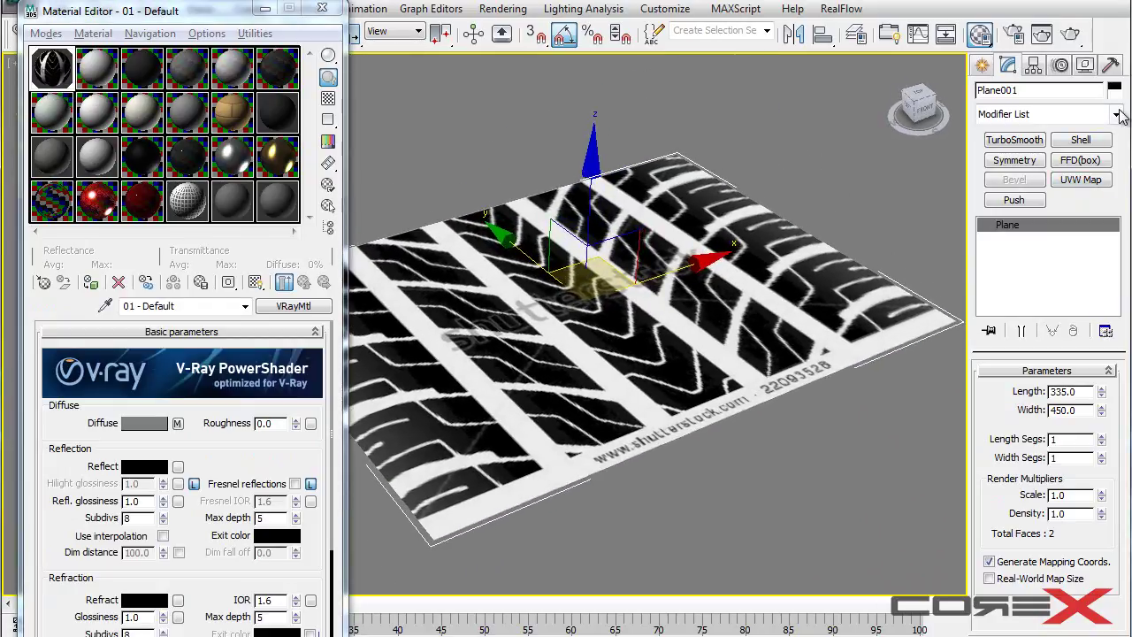
Set the plane's object colour to black and keep the plane selected
click(1114, 88)
click(701, 376)
click(655, 433)
click(625, 520)
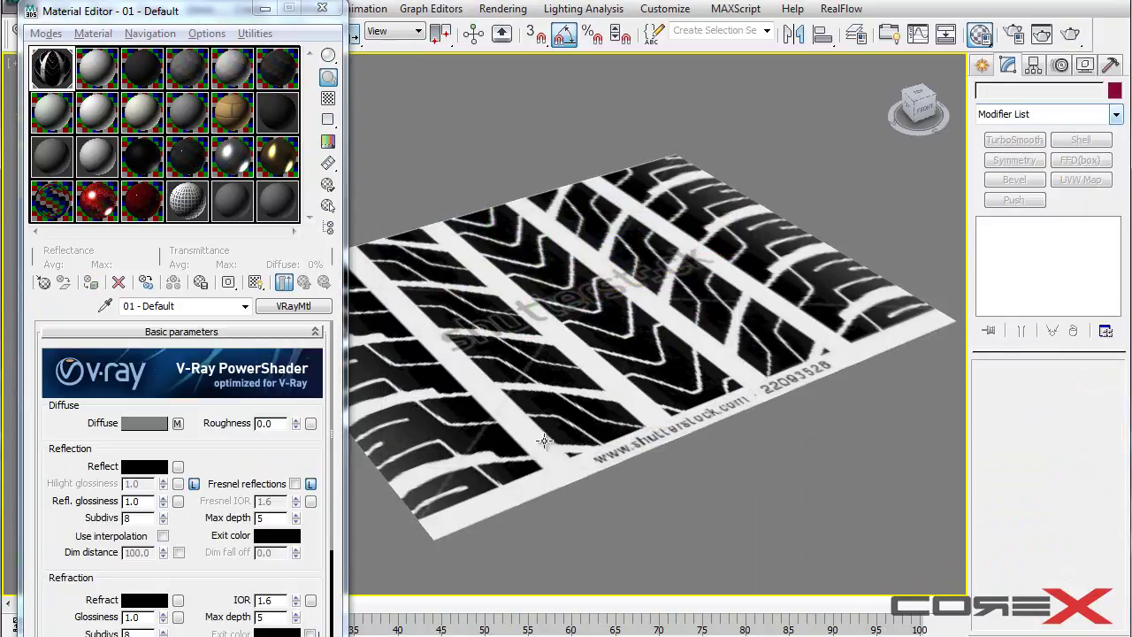
alt+middle_drag(553, 433, 576, 402)
click(577, 401)
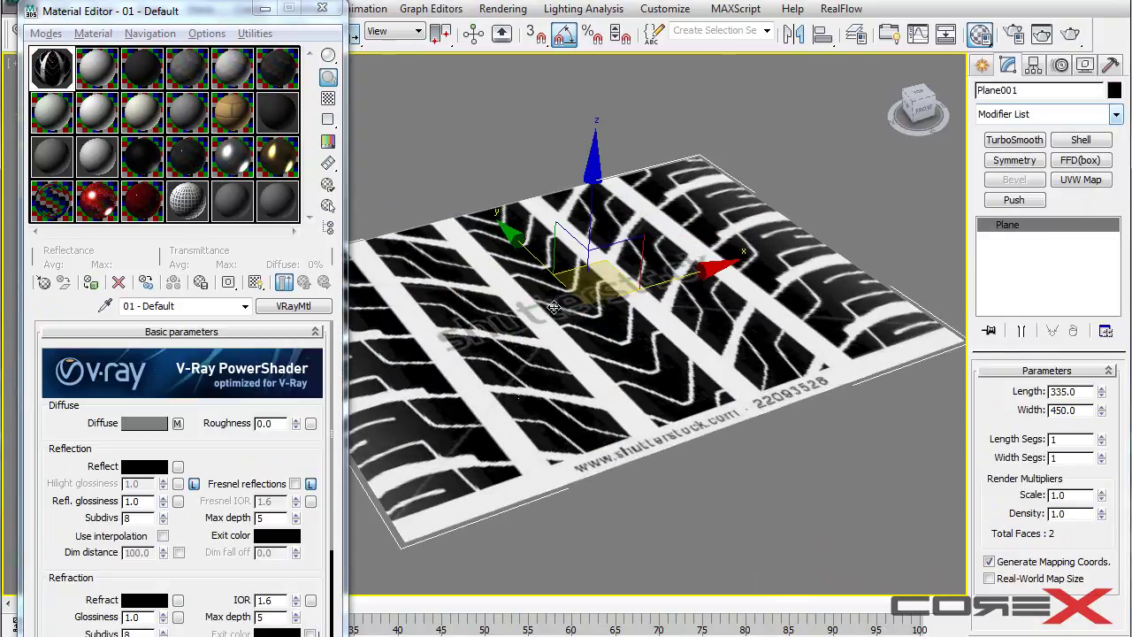
alt+middle_drag(558, 306, 562, 269)
Close the Material Editor and examine the tread image up close in the maximized Top view
click(327, 8)
key(alt+w)
key(t)
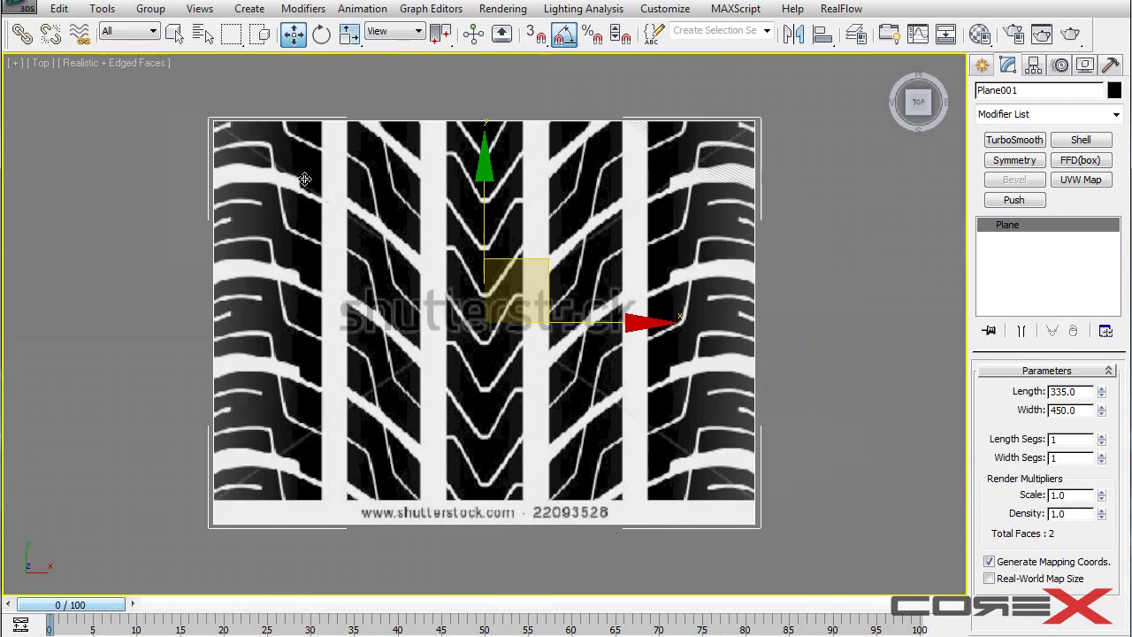
scroll(410, 326, up, 8)
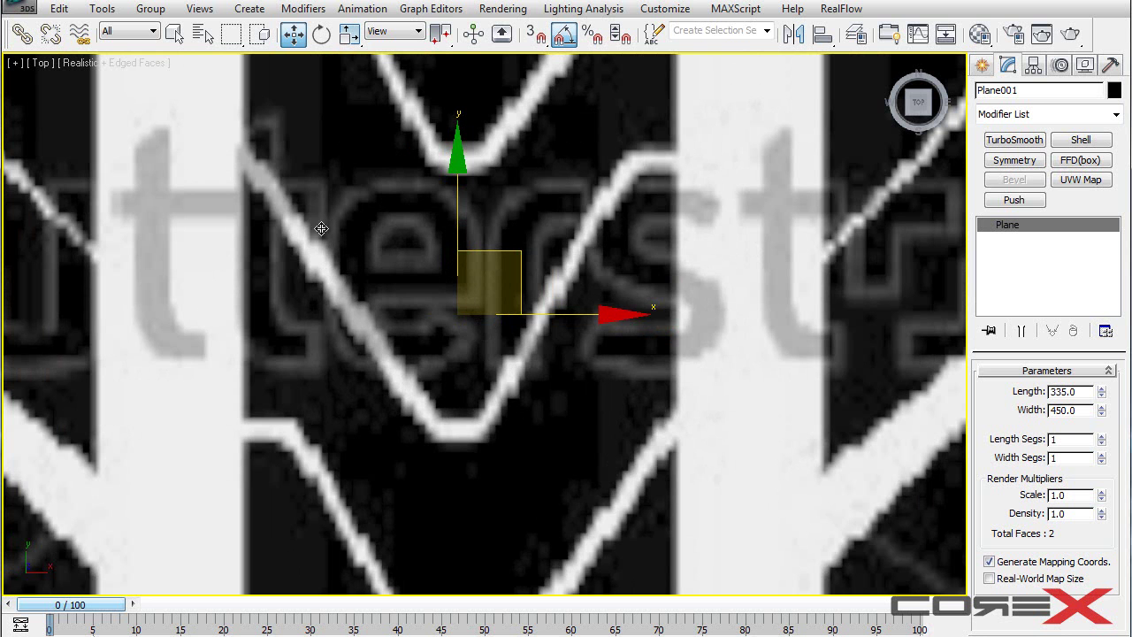
scroll(378, 333, down, 6)
scroll(408, 306, up, 7)
scroll(495, 301, up, 4)
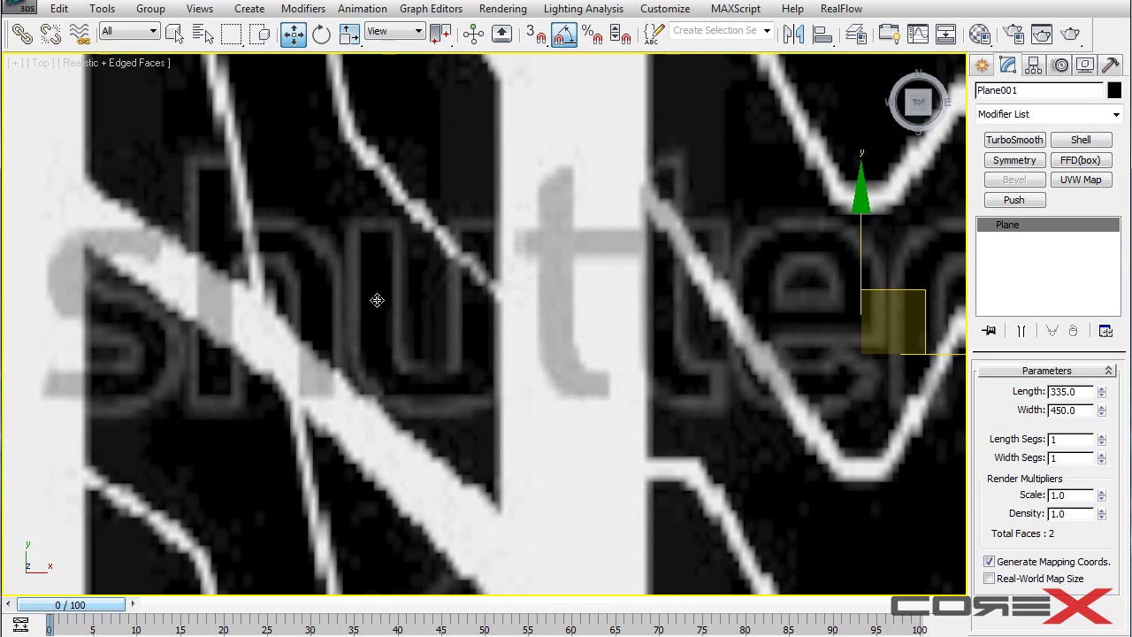
scroll(508, 398, down, 6)
scroll(553, 379, down, 2)
middle_drag(566, 380, 612, 372)
Set the tread material's viewport display to Realistic Materials with Maps and close the Material Editor
key(m)
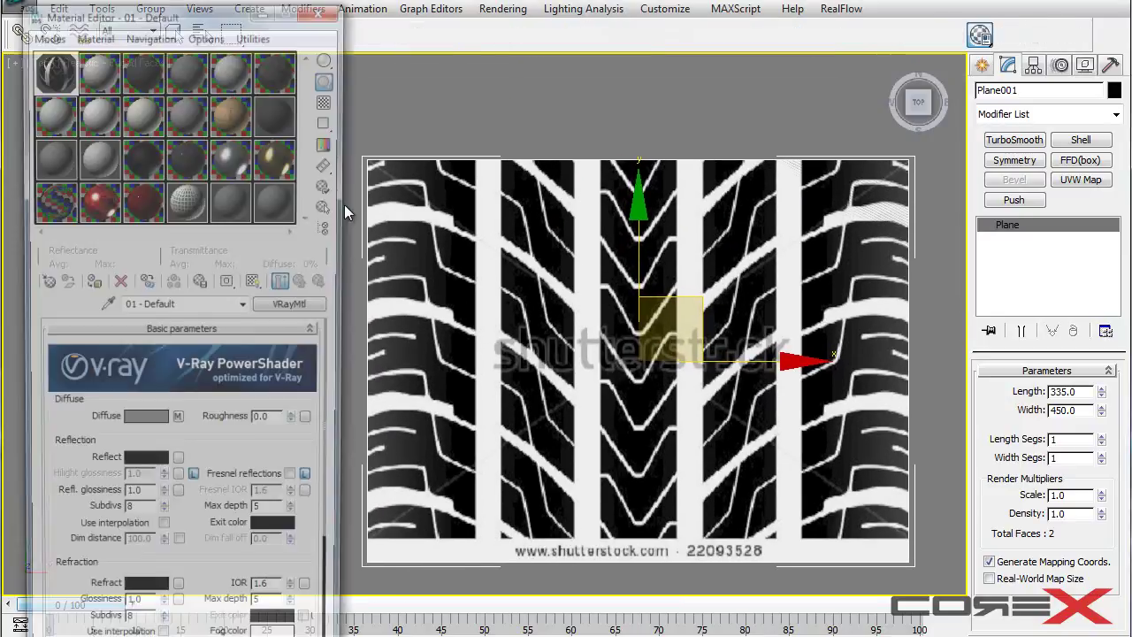
drag(130, 19, 132, 4)
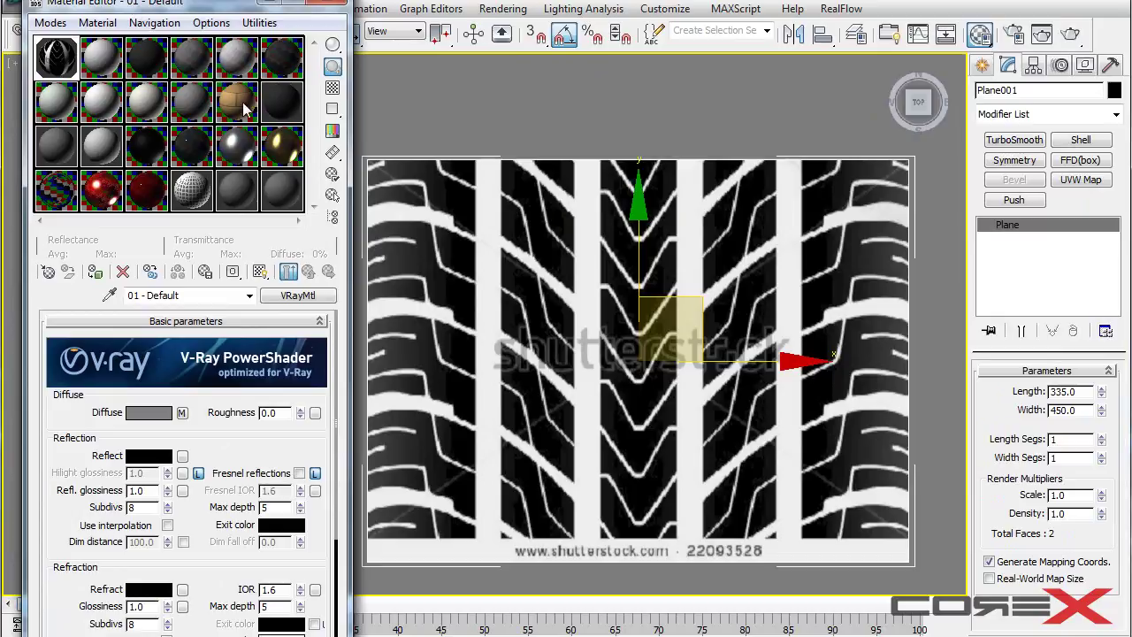
click(97, 24)
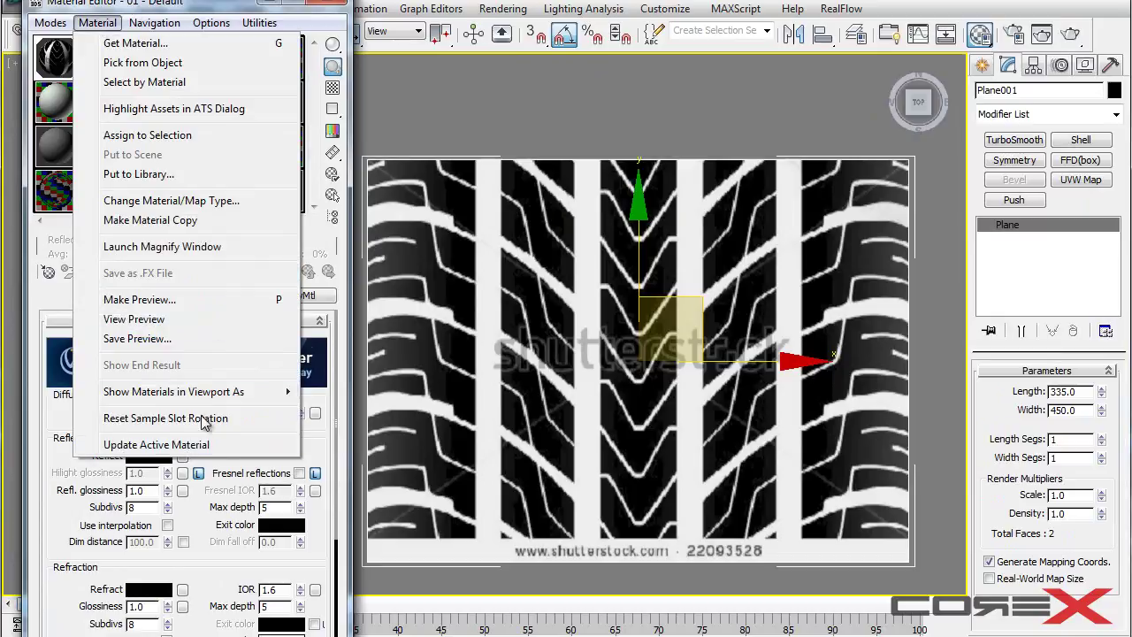
mouse_move(177, 392)
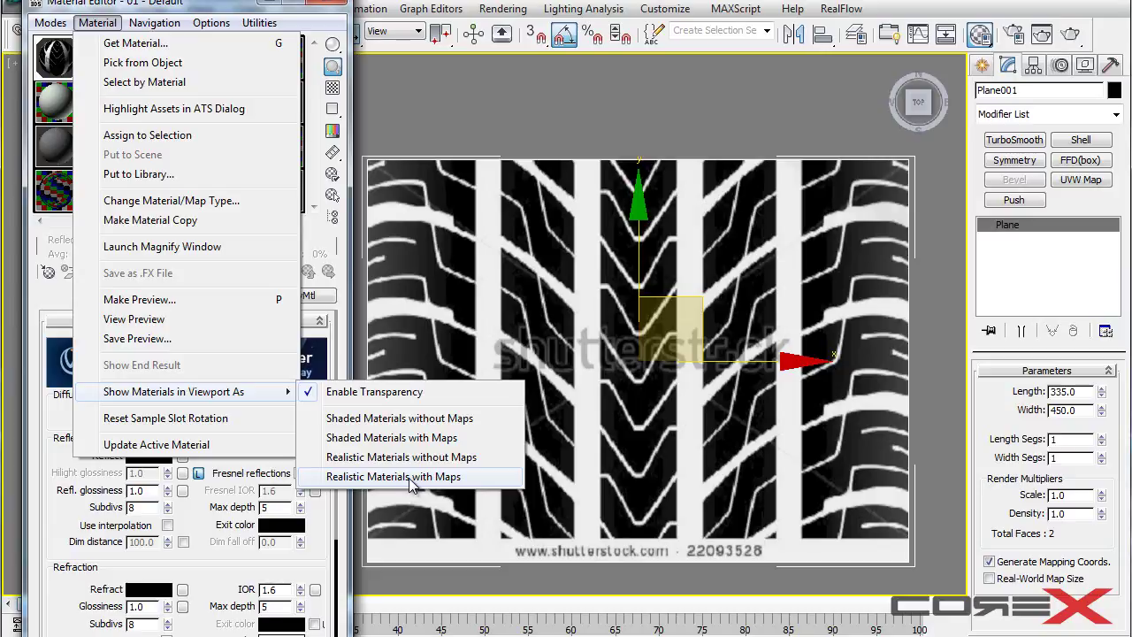
click(389, 478)
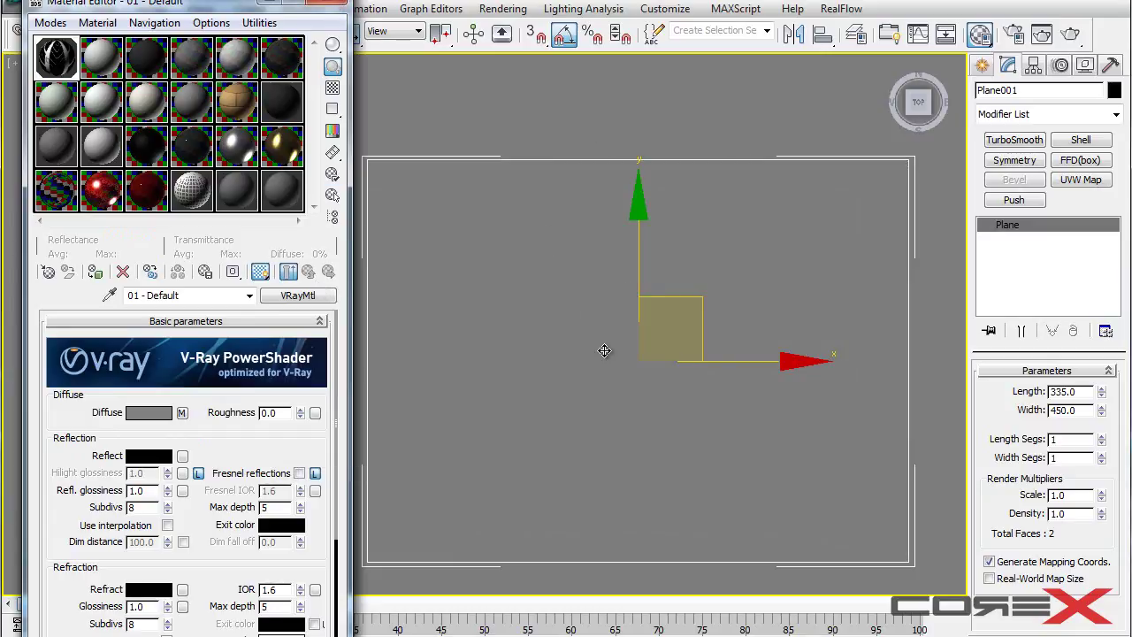
click(327, 3)
key(alt+w)
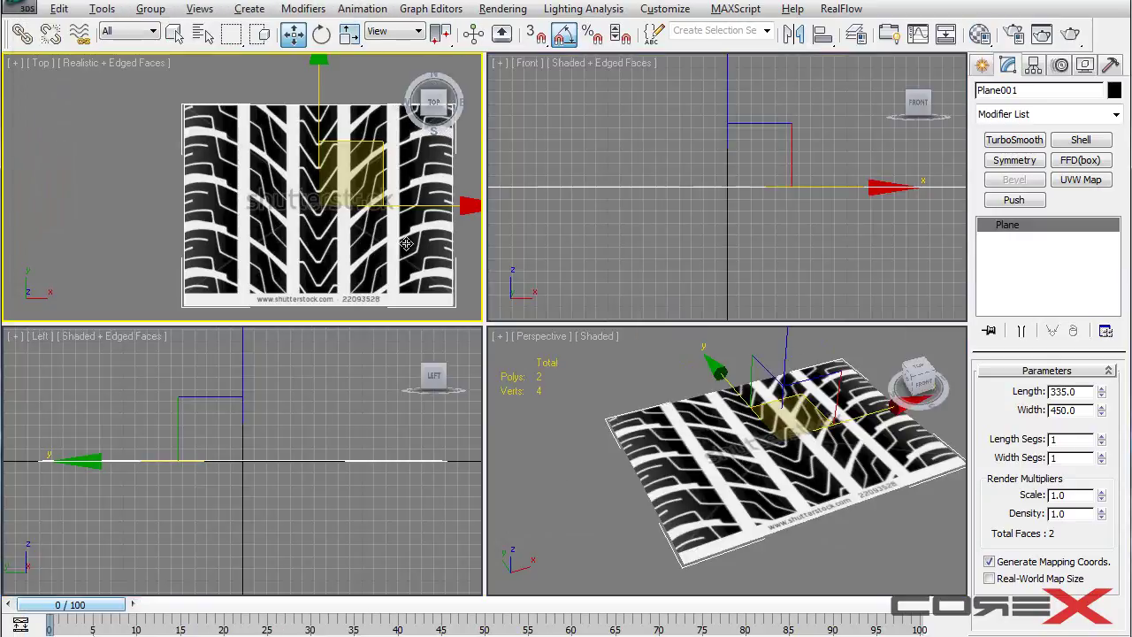
key(alt+w)
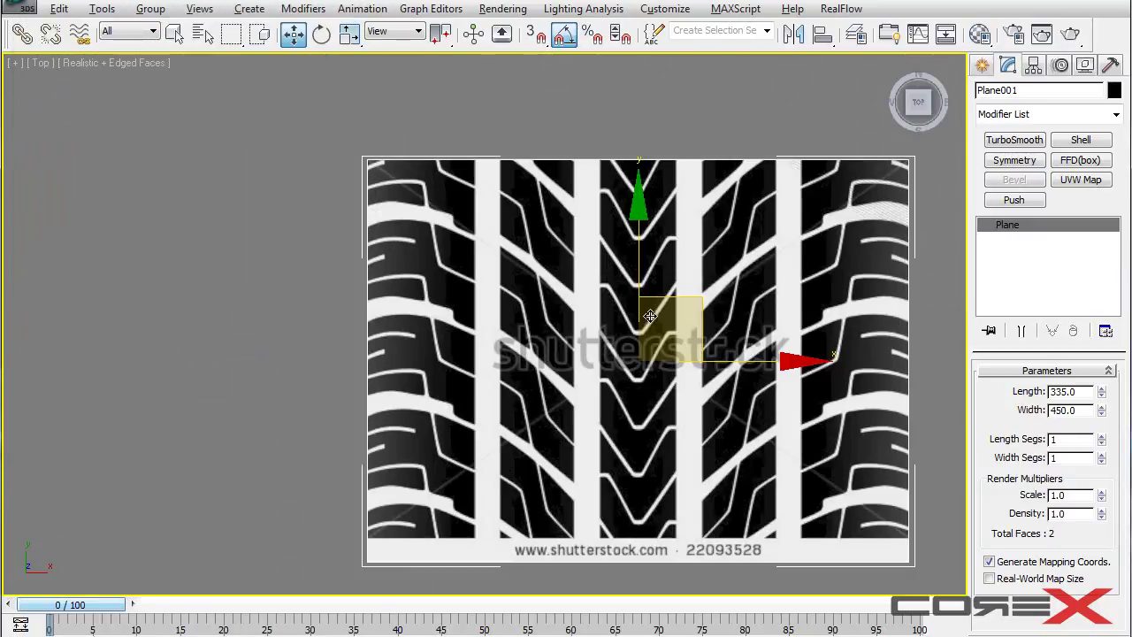
Compare the textured plane in the Perspective and Top views and check how sharply the tread grooves display
key(alt+w)
mouse_move(683, 390)
alt+middle_down()
mouse_move(690, 398)
mouse_move(752, 363)
mouse_move(686, 407)
alt+middle_up()
click(294, 206)
key(alt+w)
scroll(645, 329, up, 15)
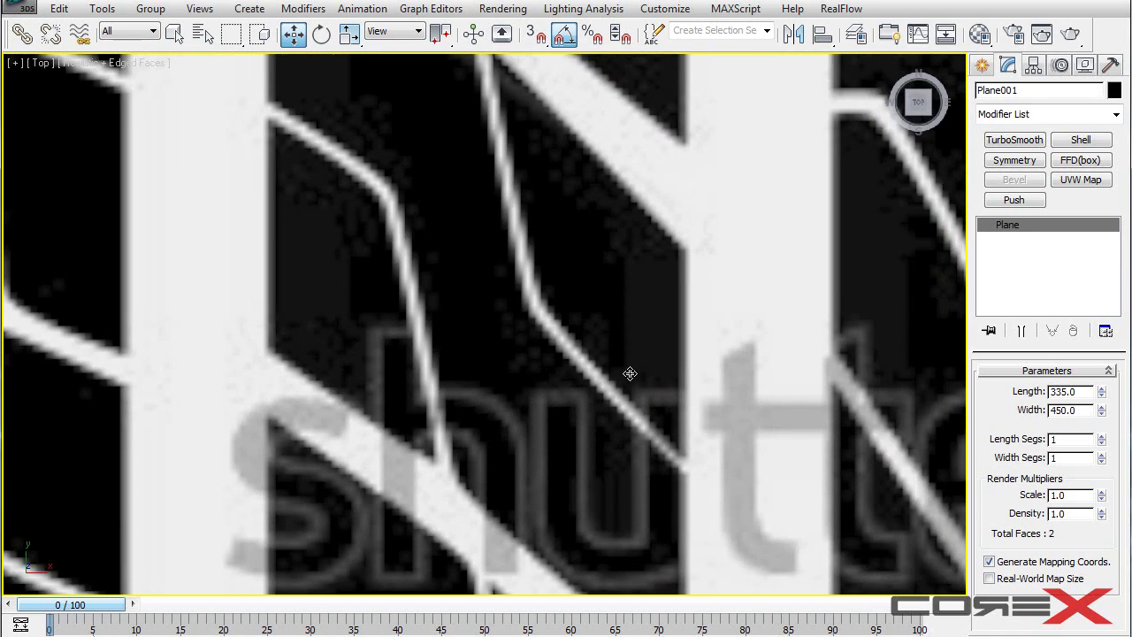
scroll(613, 366, down, 8)
scroll(473, 351, up, 6)
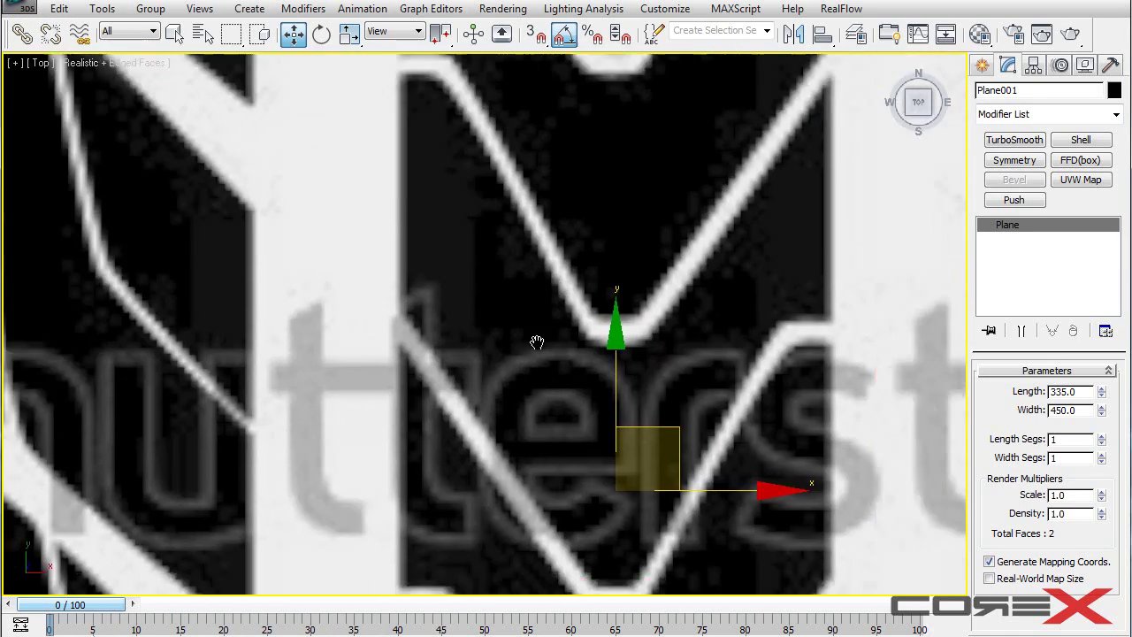
scroll(533, 340, down, 10)
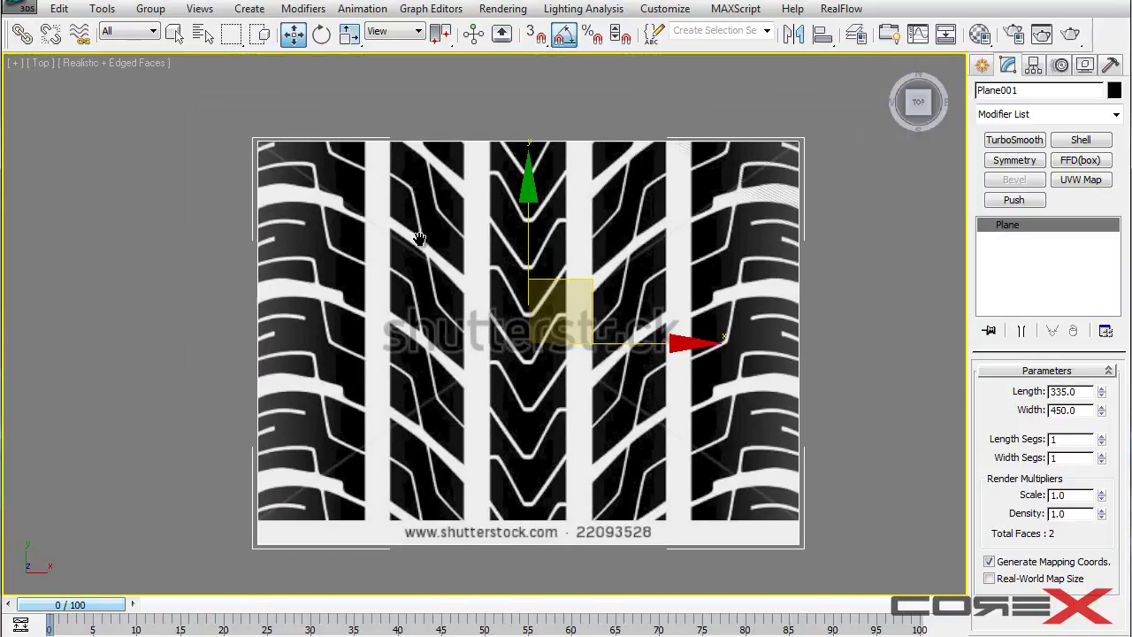
middle_drag(419, 239, 447, 244)
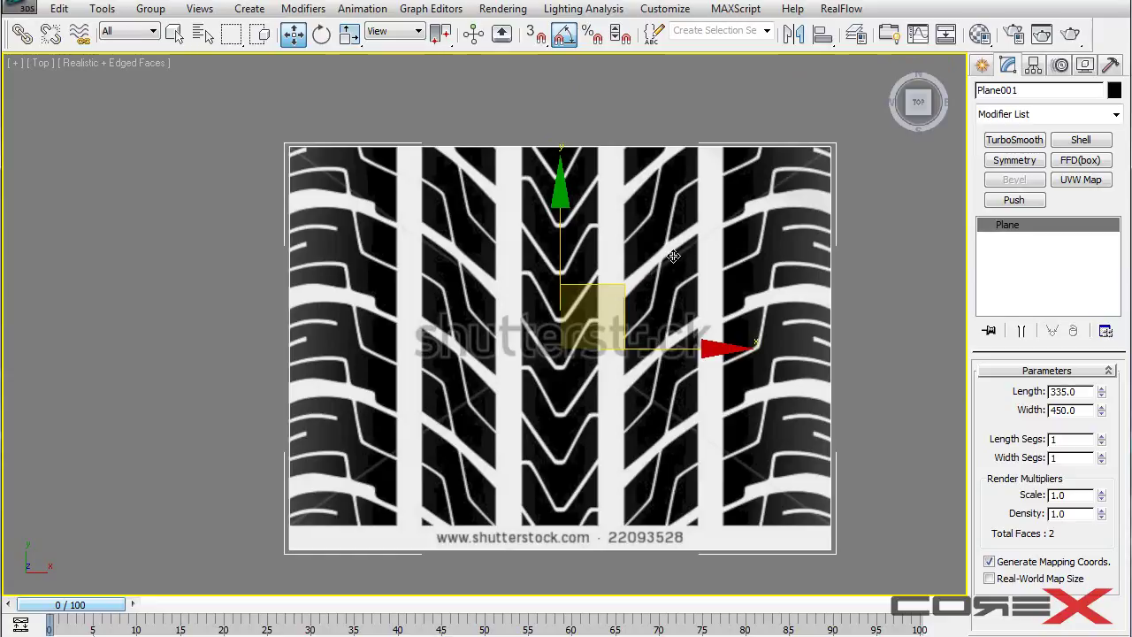
Set the reference plane's display properties to By Object and turn off Show Frozen in Gray
right_click(673, 256)
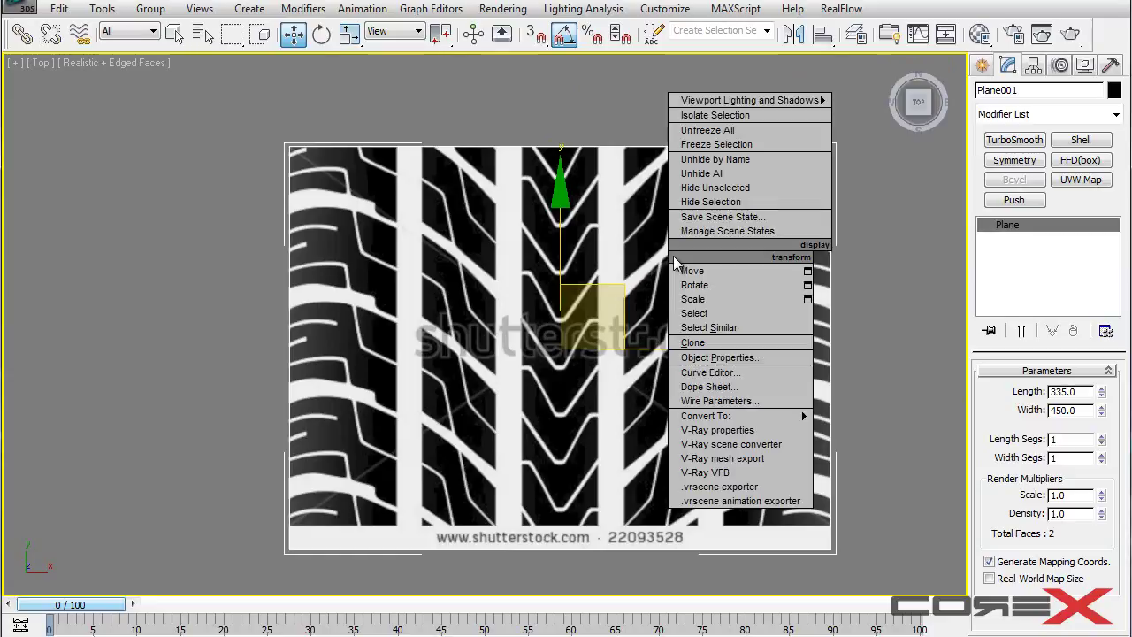
click(721, 358)
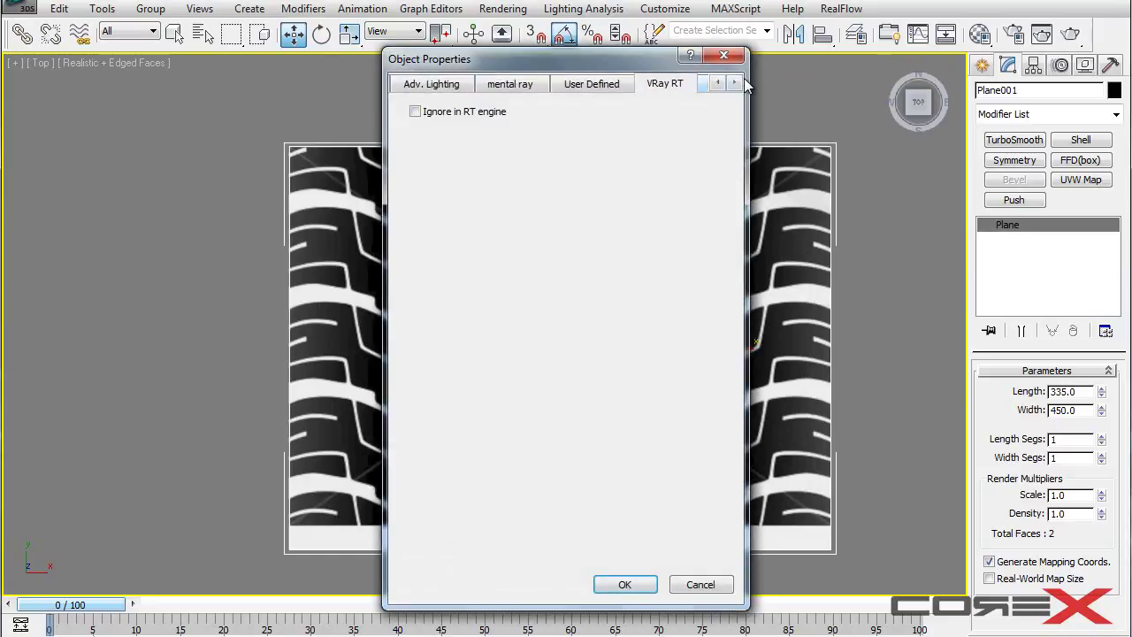
click(721, 84)
click(417, 84)
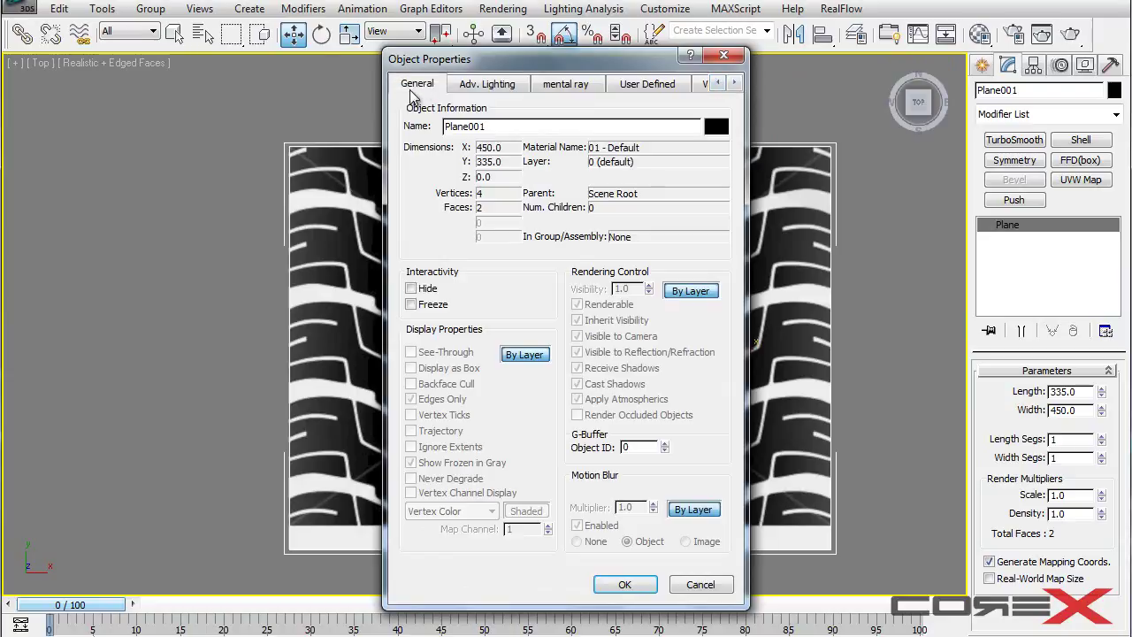
click(516, 357)
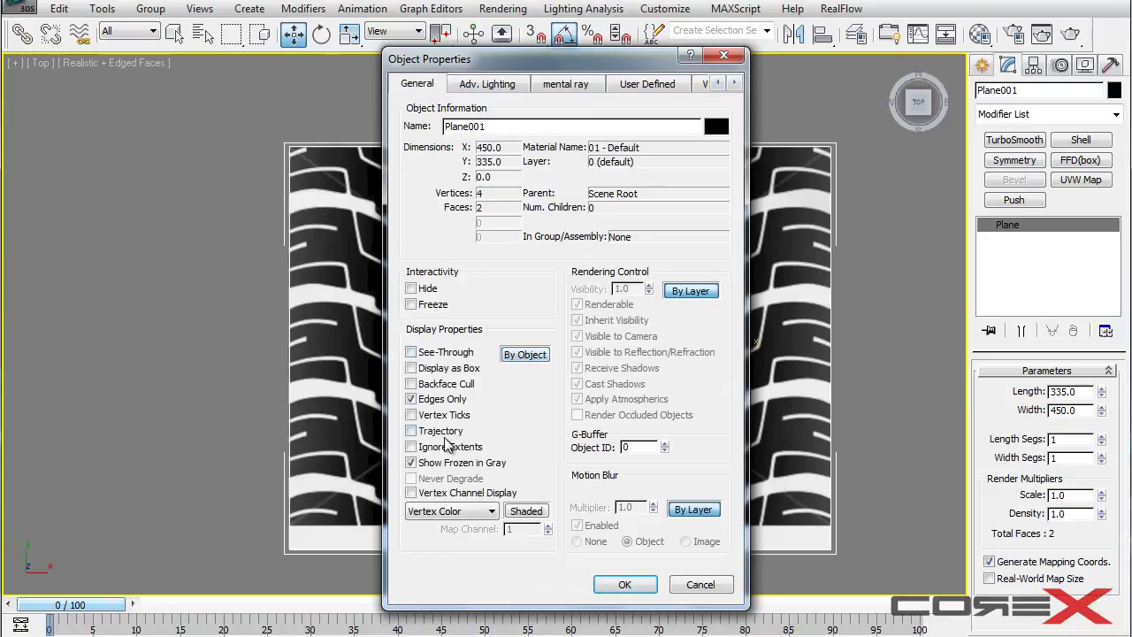
click(410, 463)
click(625, 584)
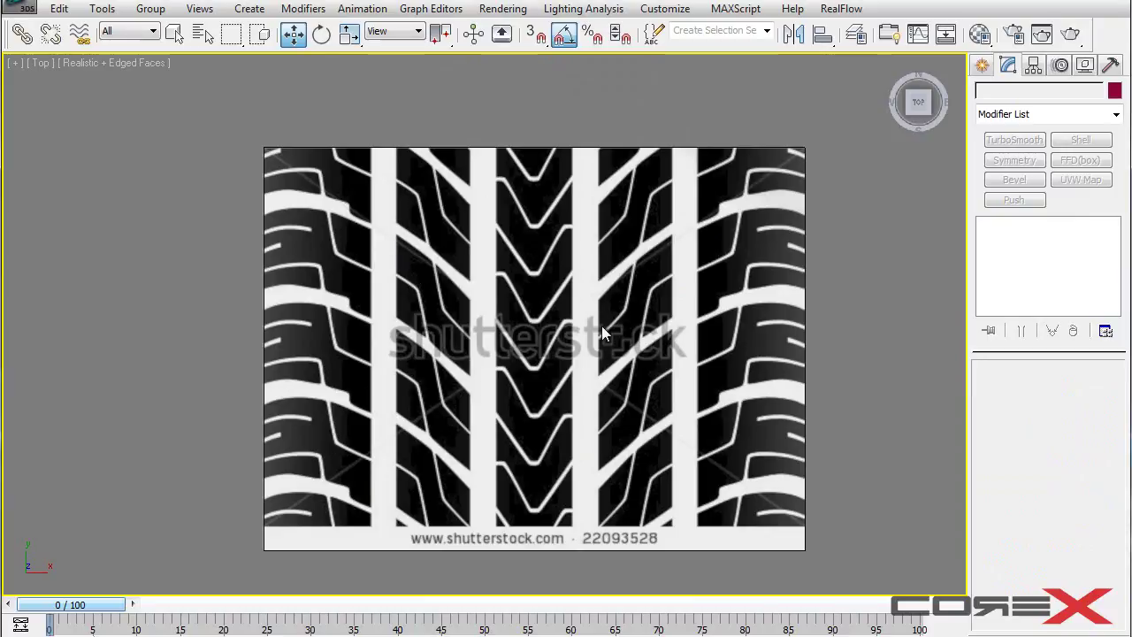
Draw a plane about 61 wide and 118 long over the second tread column from the left in the Top view
key(alt+w)
alt+middle_drag(796, 456, 658, 461)
key(z)
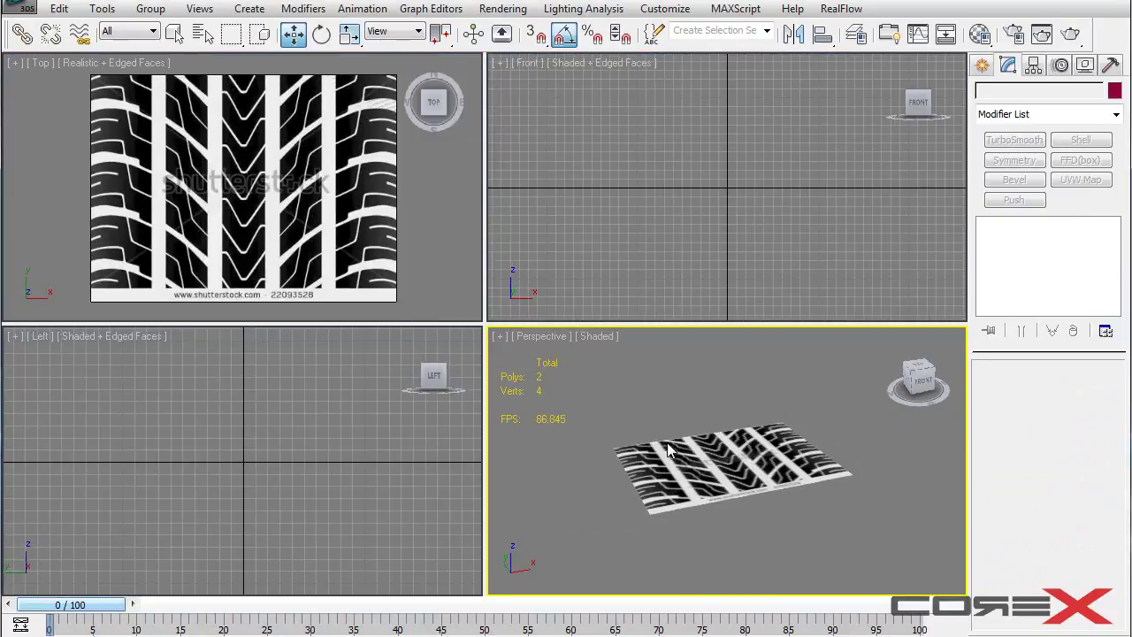
click(279, 222)
key(alt+w)
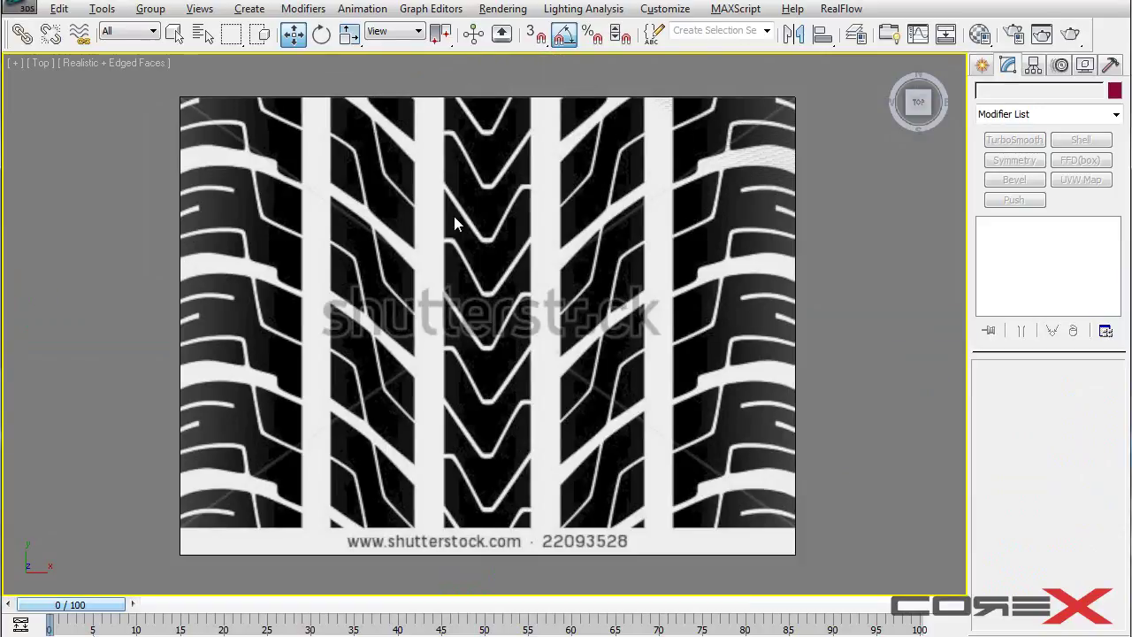
click(982, 67)
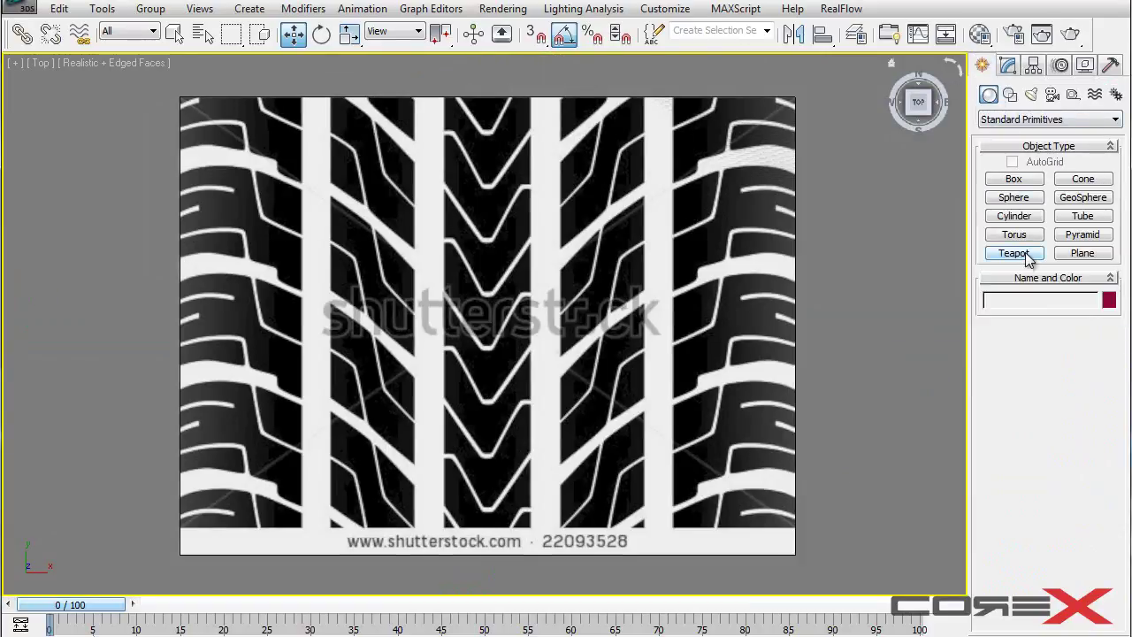
click(1083, 253)
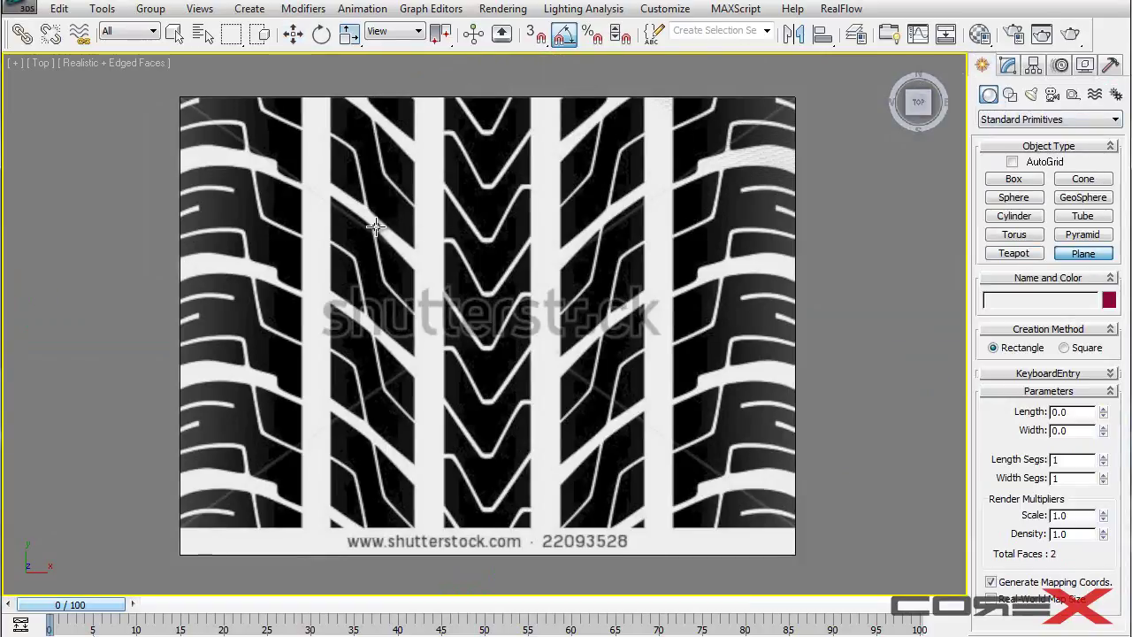
scroll(363, 226, up, 3)
middle_drag(597, 270, 622, 321)
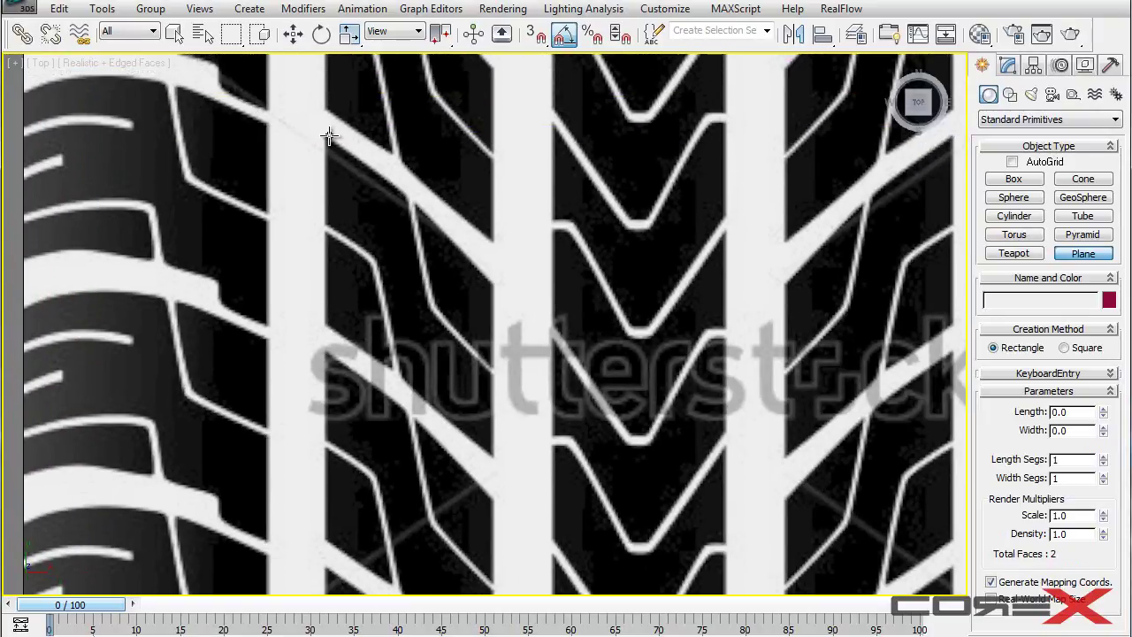
drag(324, 134, 493, 457)
key(w)
Raise the new small plane above the textured reference plane along Z in the Perspective view
key(alt+w)
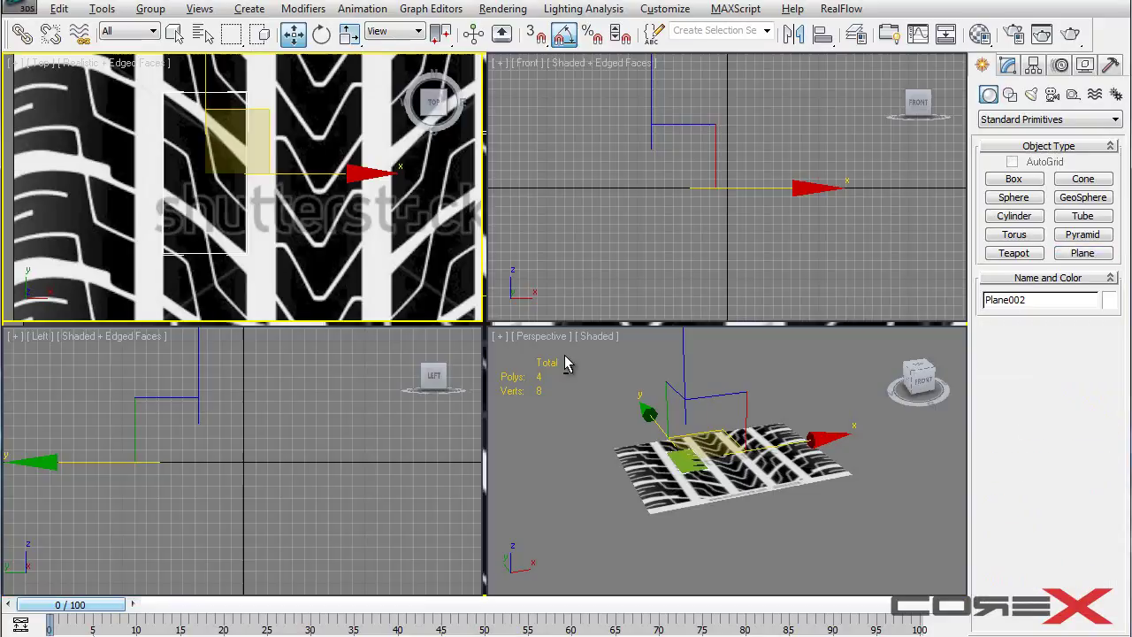
alt+middle_drag(783, 482, 828, 487)
drag(688, 370, 688, 336)
right_click(258, 203)
key(alt+w)
Set the small plane's display properties to By Object and make it See-Through
middle_drag(395, 211, 381, 242)
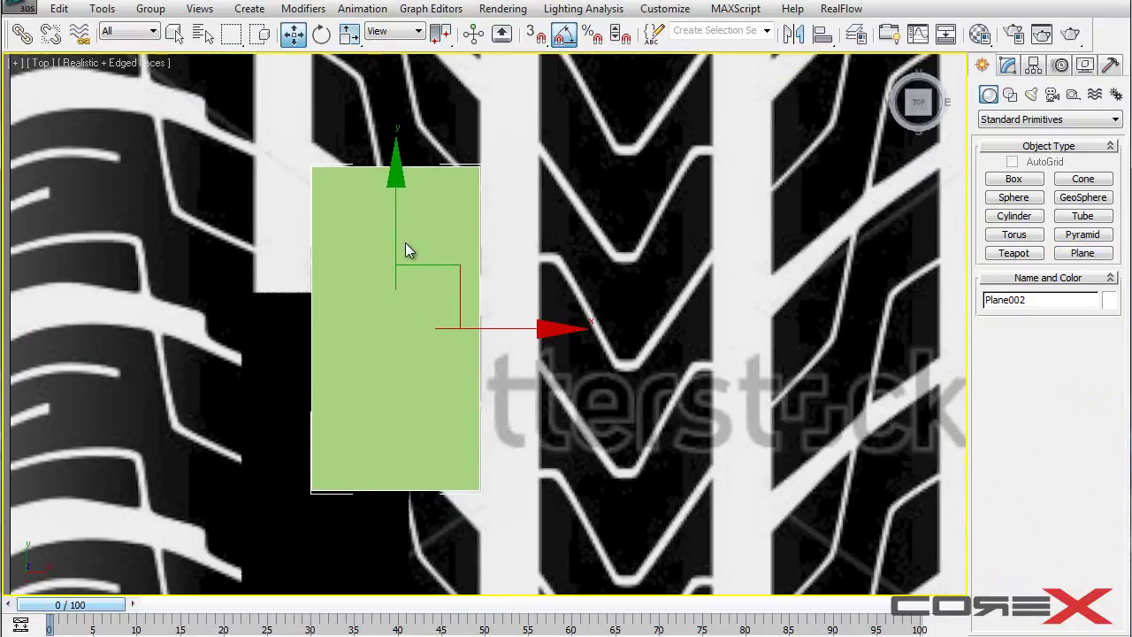
right_click(405, 242)
click(482, 343)
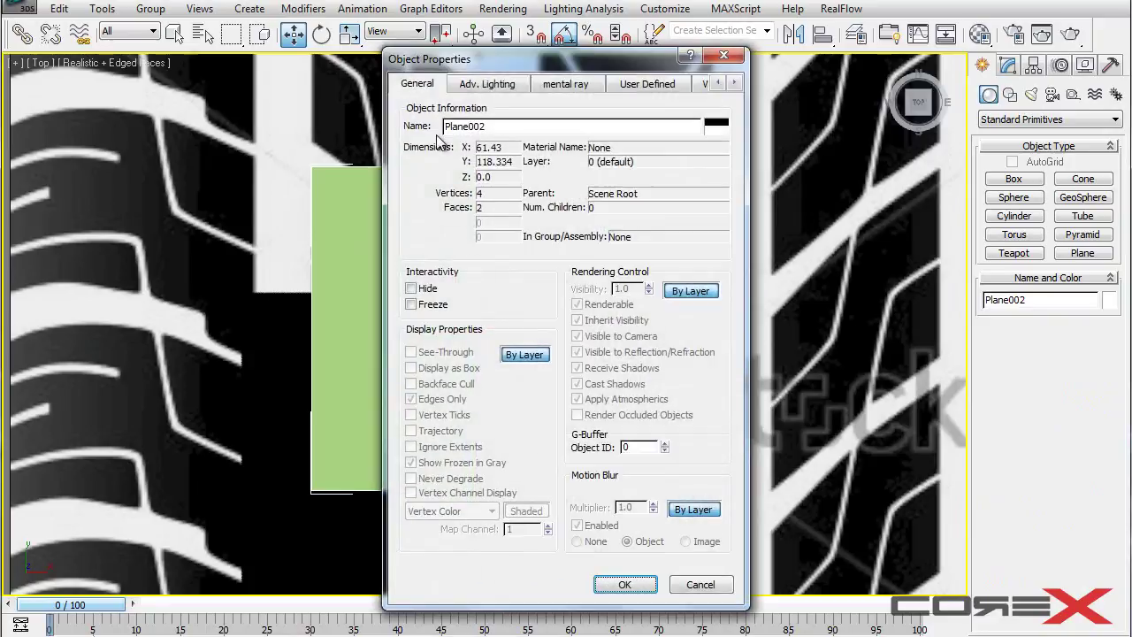
click(524, 354)
click(412, 352)
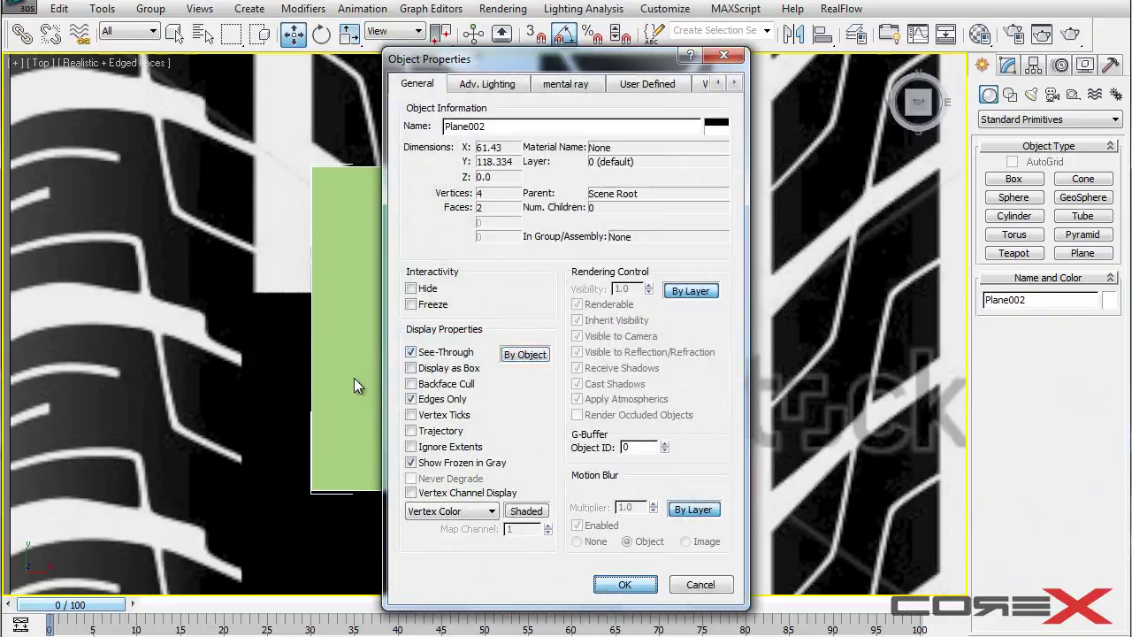
key(Return)
middle_drag(462, 324, 481, 366)
scroll(480, 366, up, 1)
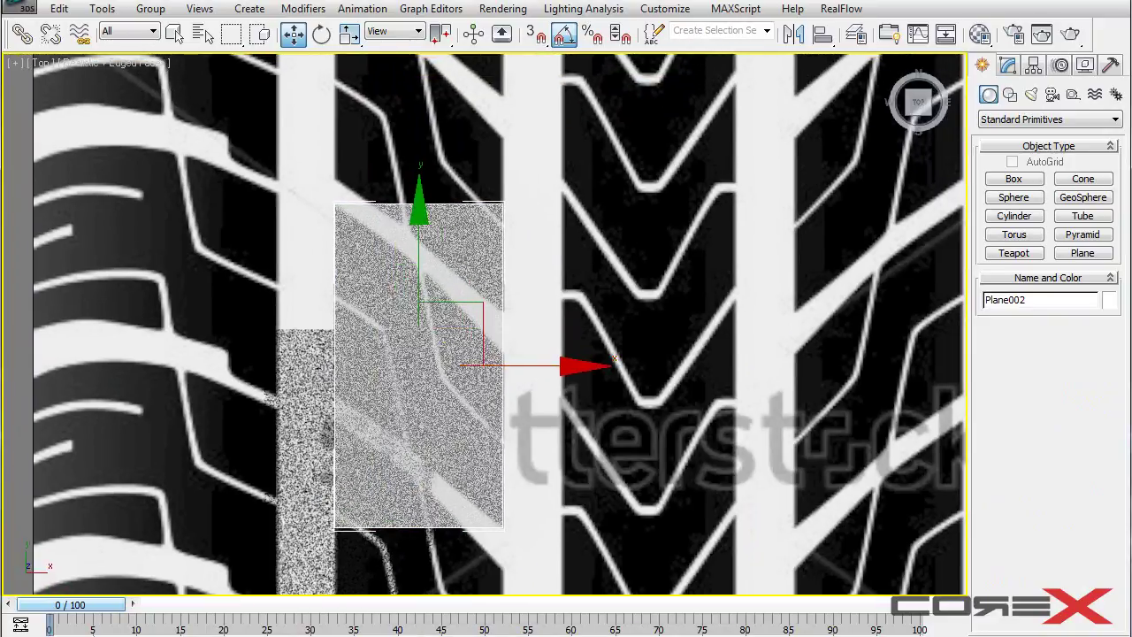
middle_drag(617, 411, 672, 409)
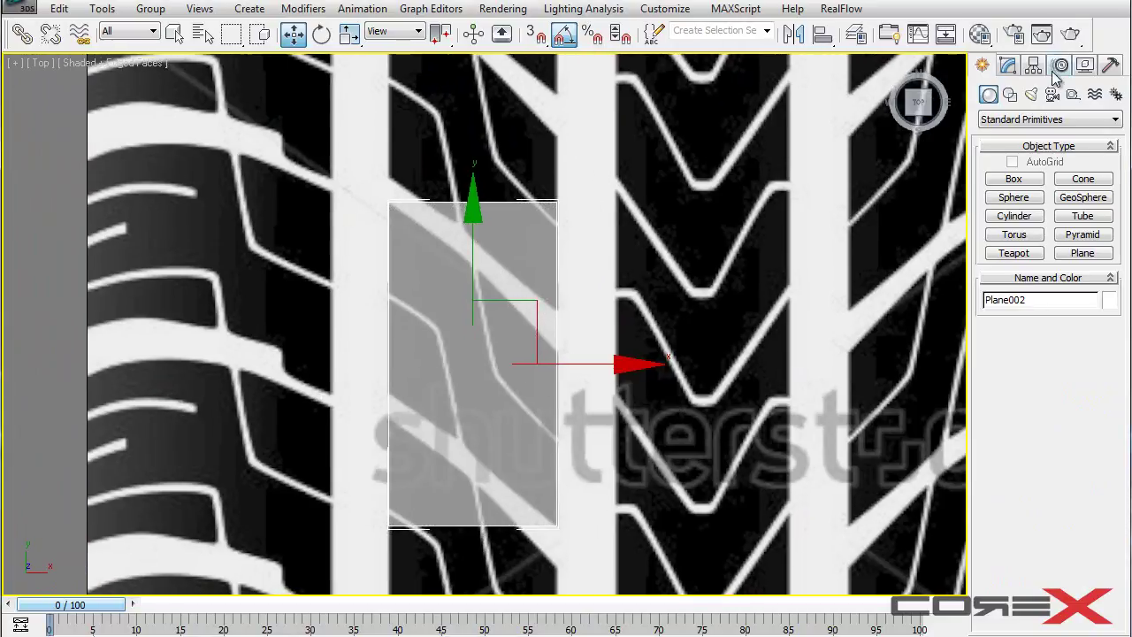
Convert the small plane to Editable Poly and enter Vertex level
click(1008, 65)
right_click(1015, 219)
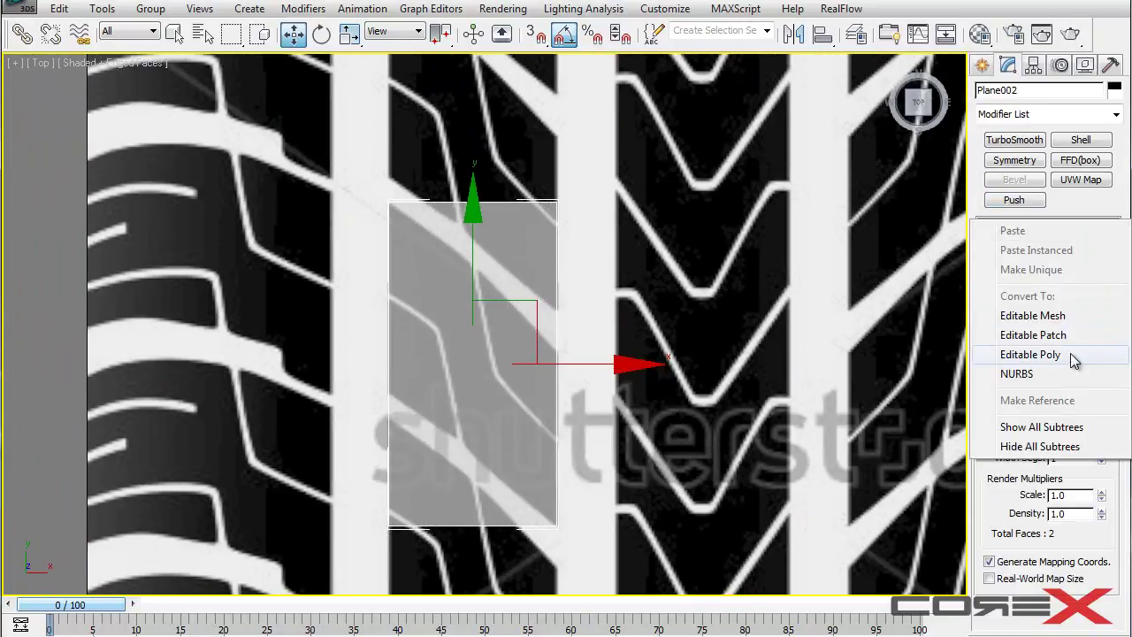
click(1071, 354)
click(987, 225)
click(1018, 239)
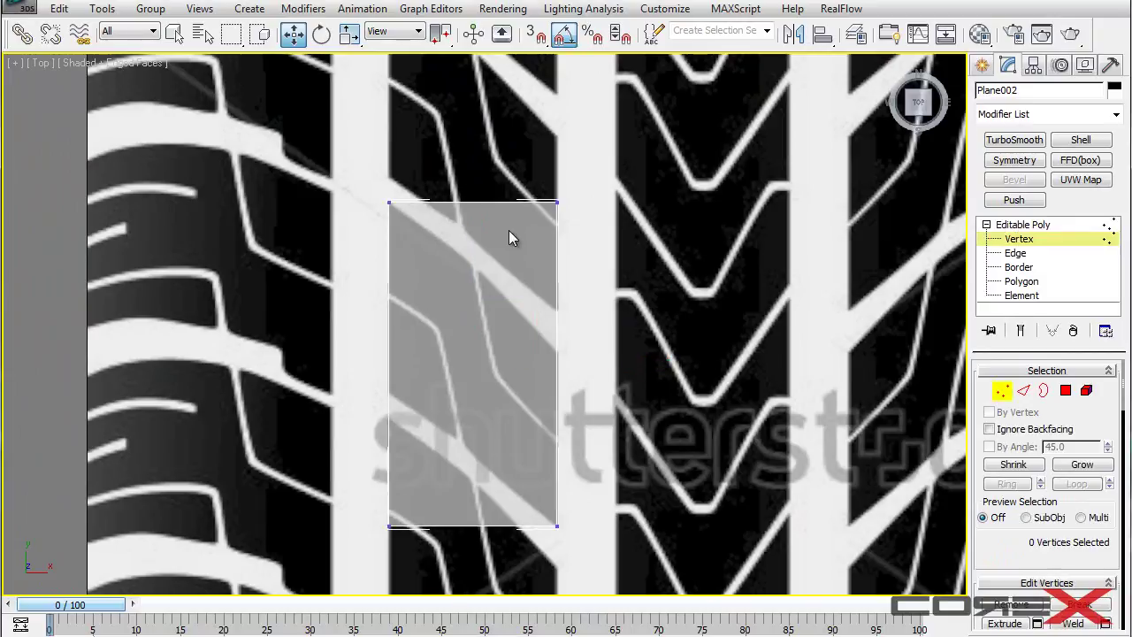
Move the plane's upper-right vertex onto the wide diagonal groove's lower edge, where the narrow groove branches off
scroll(506, 256, up, 2)
drag(604, 212, 607, 209)
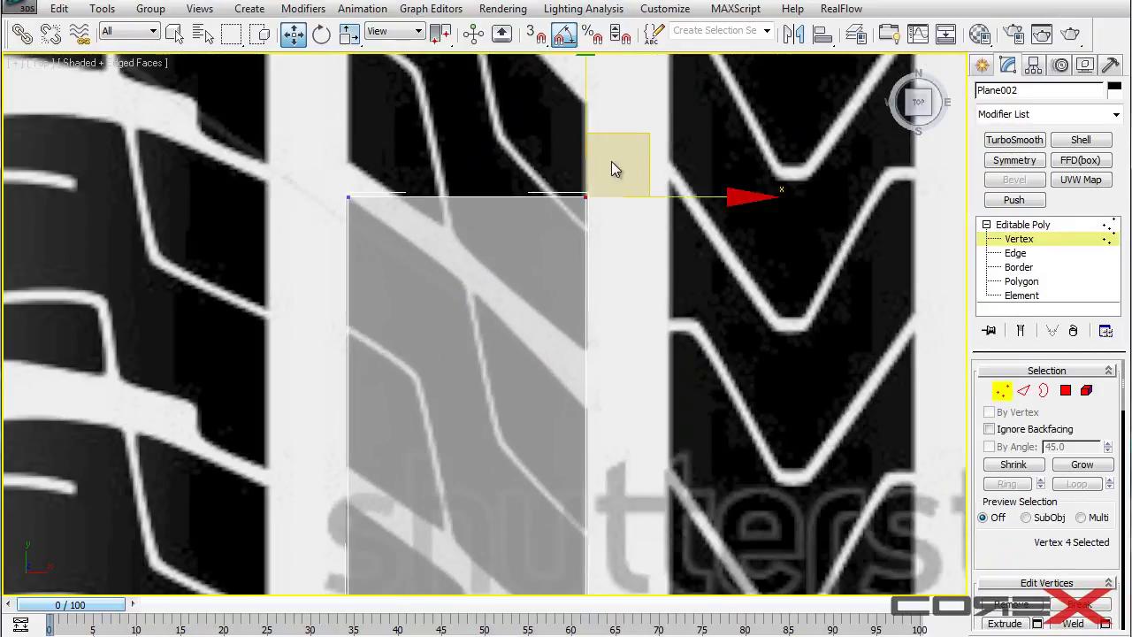
drag(644, 138, 526, 215)
scroll(480, 305, down, 2)
middle_drag(480, 295, 461, 194)
scroll(376, 347, up, 2)
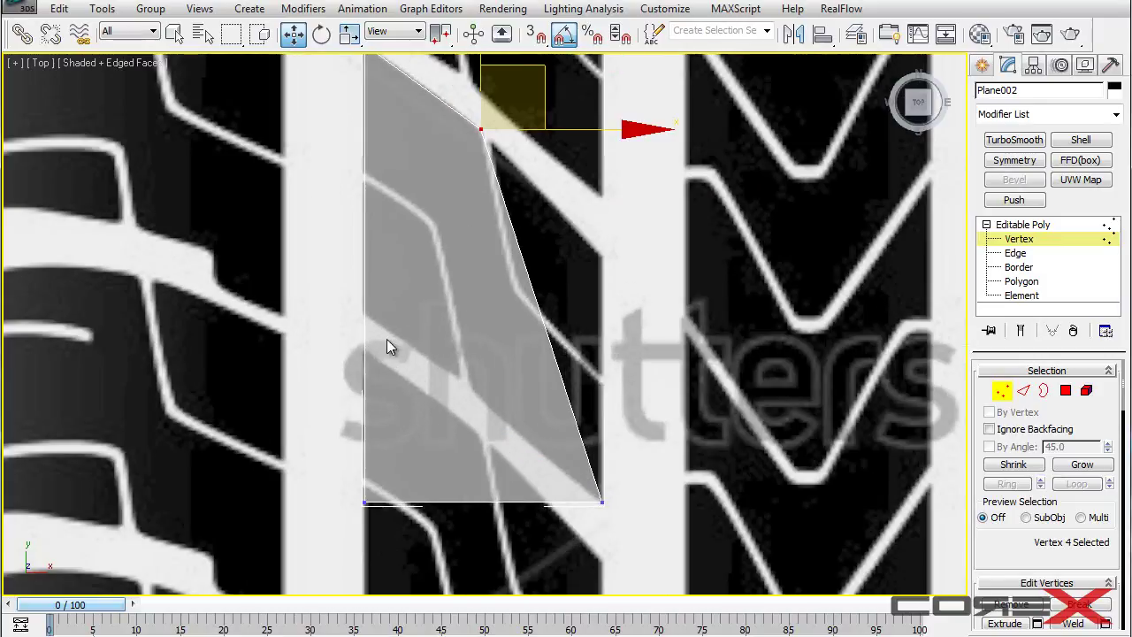
Fit the two lower vertices to the narrow groove's edge and pull the upper-right vertex slightly back along the diagonal groove
click(364, 501)
drag(413, 442, 412, 115)
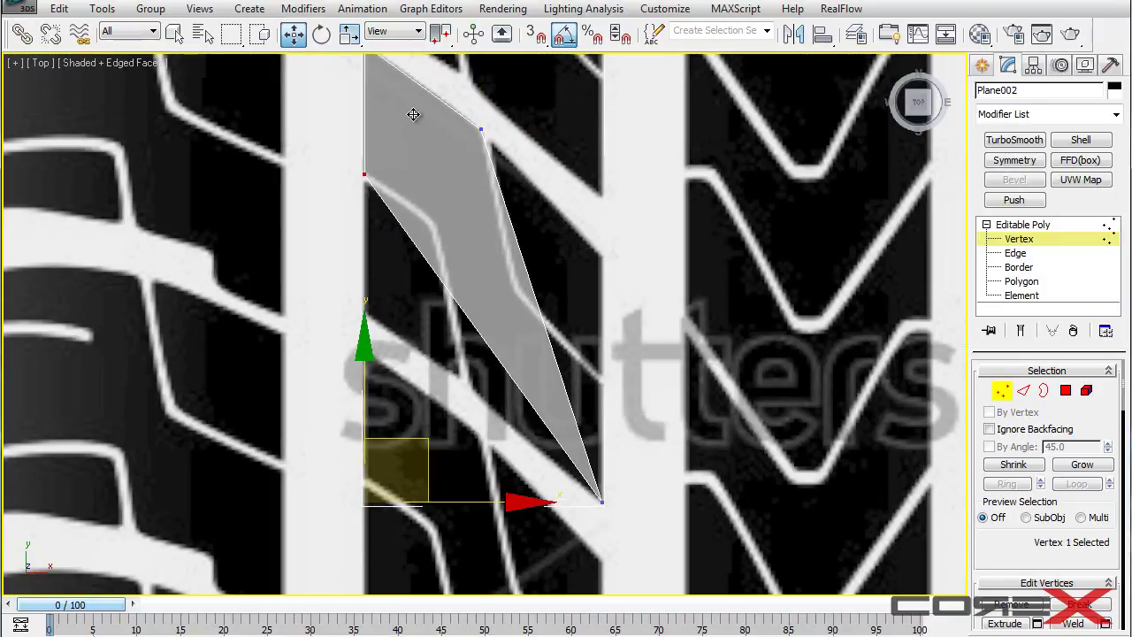
drag(413, 113, 413, 112)
click(602, 503)
drag(669, 465, 478, 157)
click(482, 129)
middle_drag(528, 154, 551, 242)
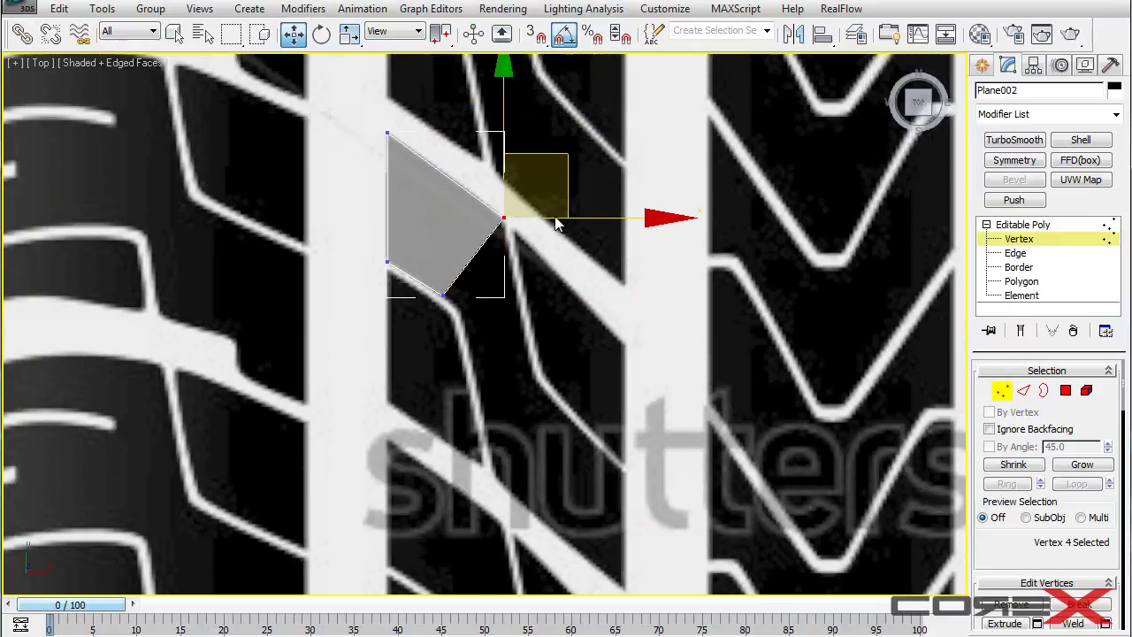
drag(560, 171, 546, 160)
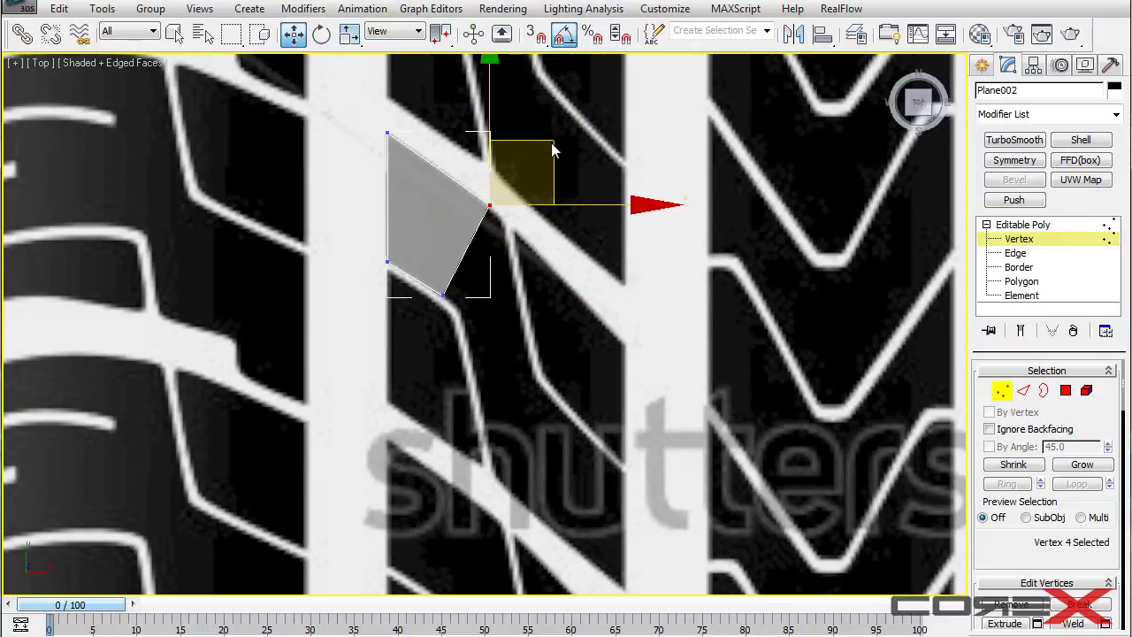
Extend the polygon's right edge into a short new segment and fit its two vertices to the groove bends
click(1019, 253)
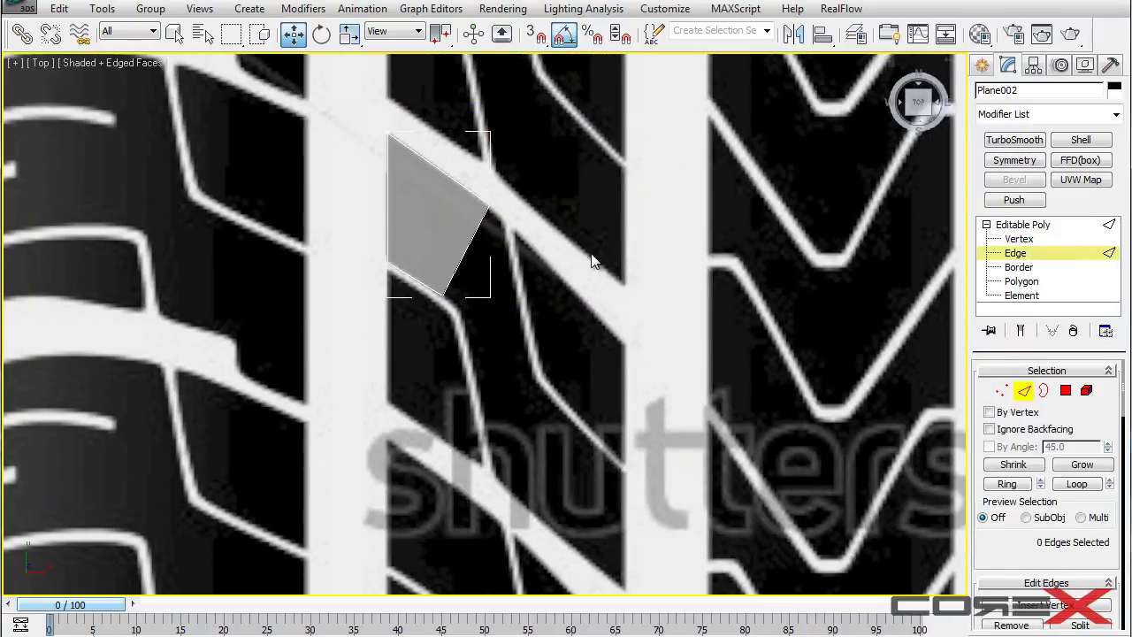
click(469, 241)
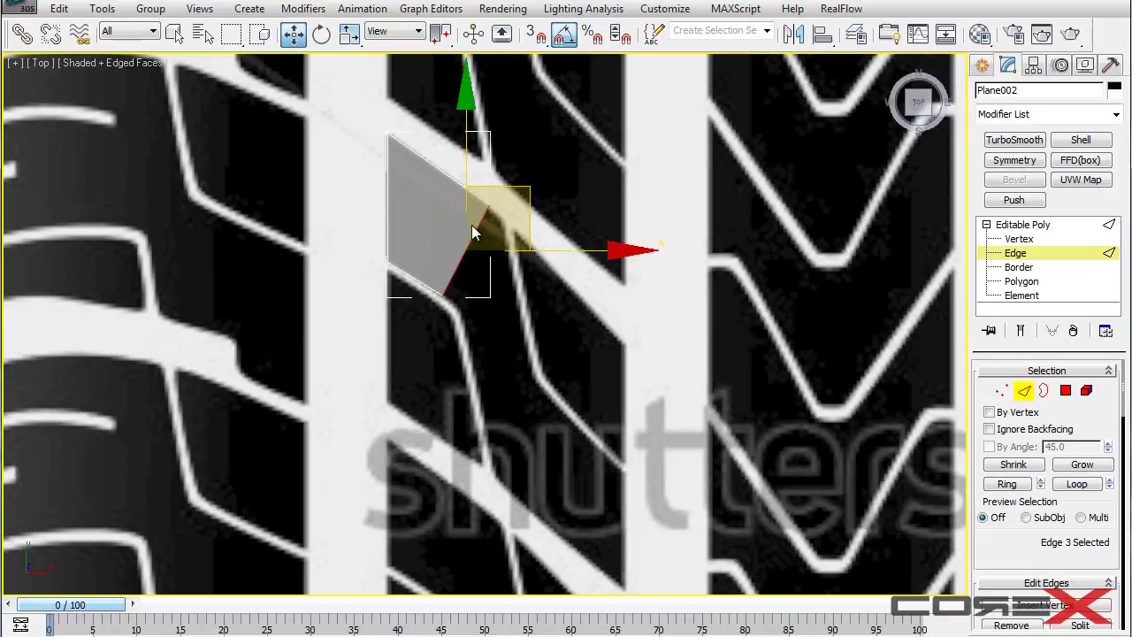
shift+drag(523, 188, 541, 208)
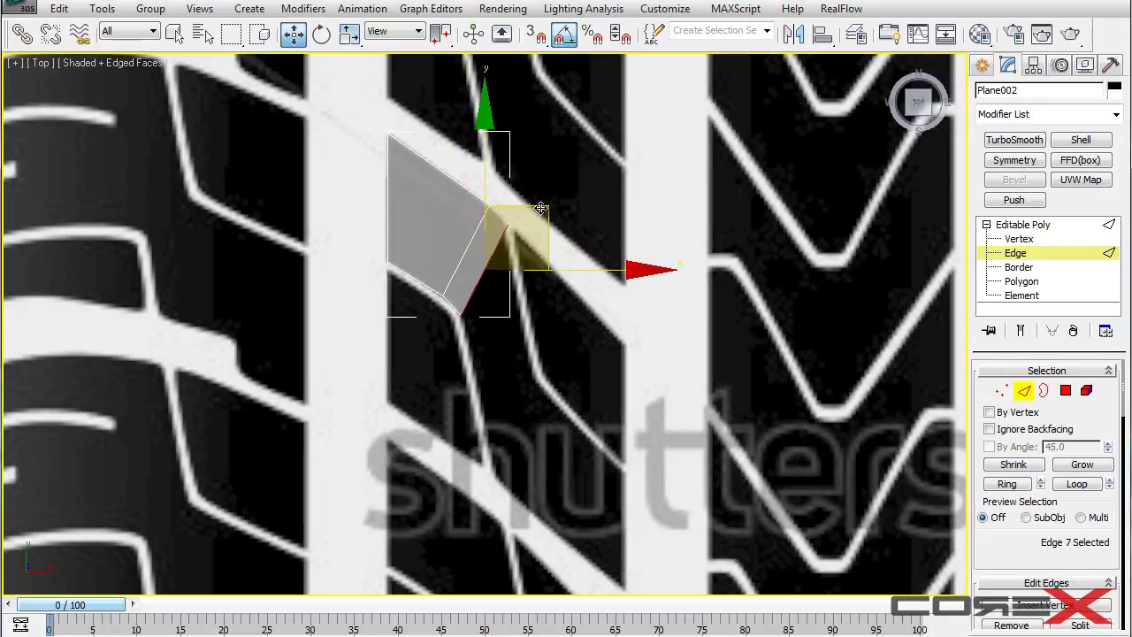
click(1019, 238)
click(461, 314)
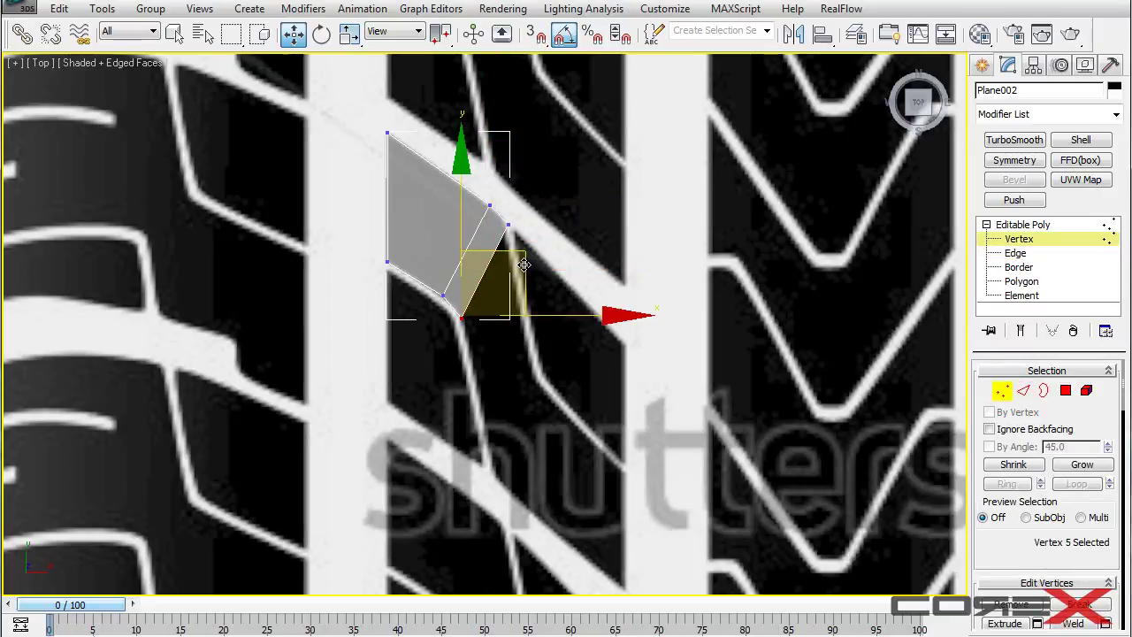
click(508, 226)
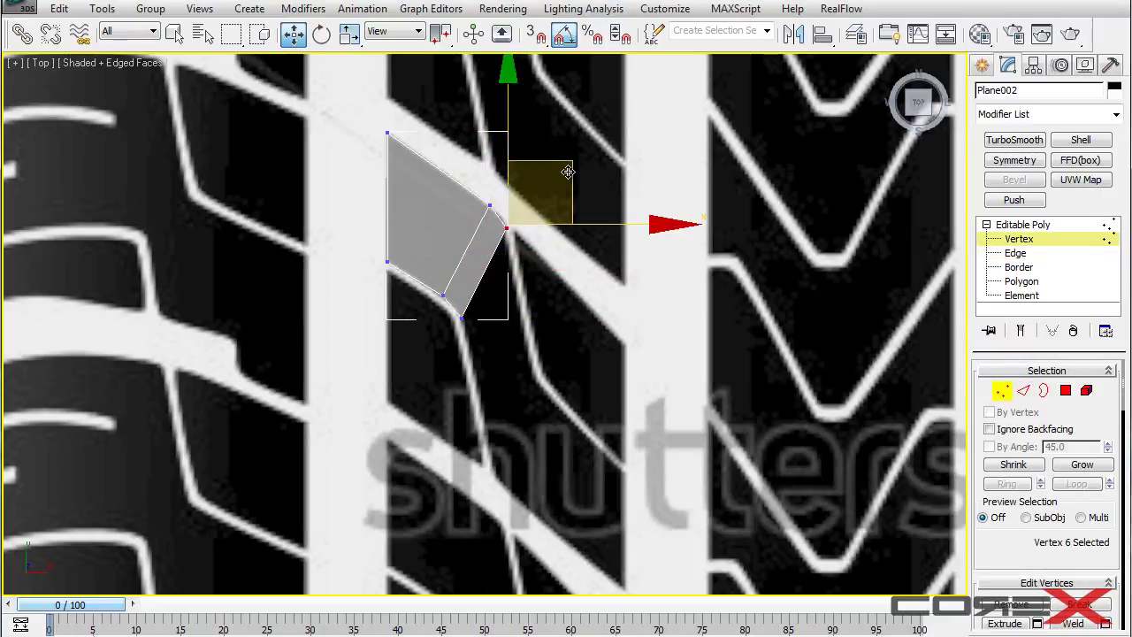
drag(568, 172, 566, 172)
key(ctrl+s)
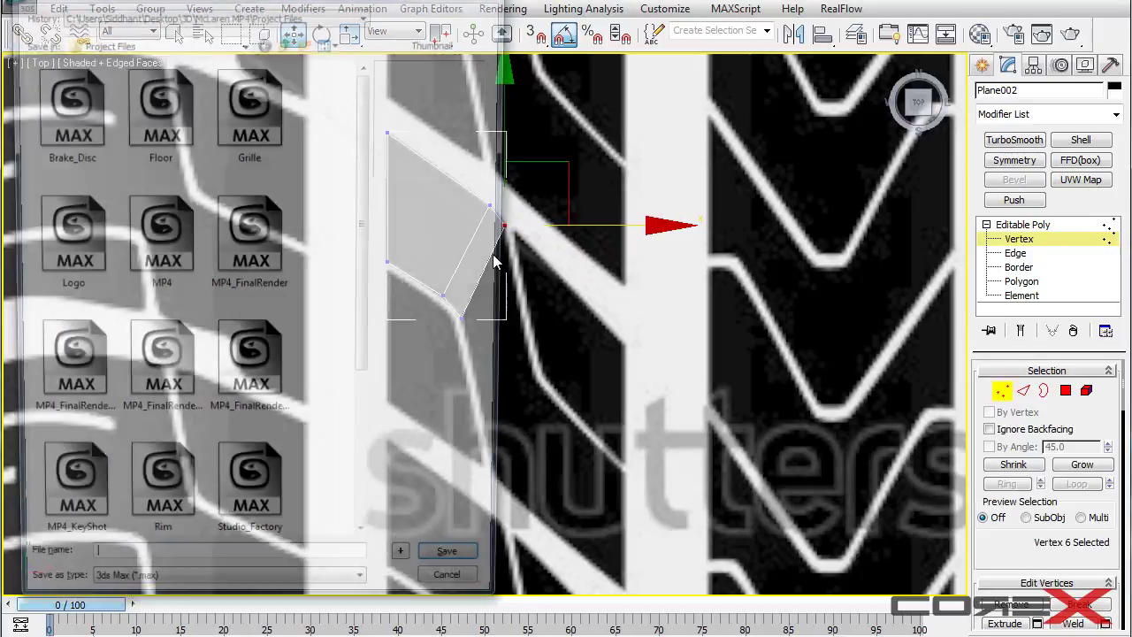
click(459, 599)
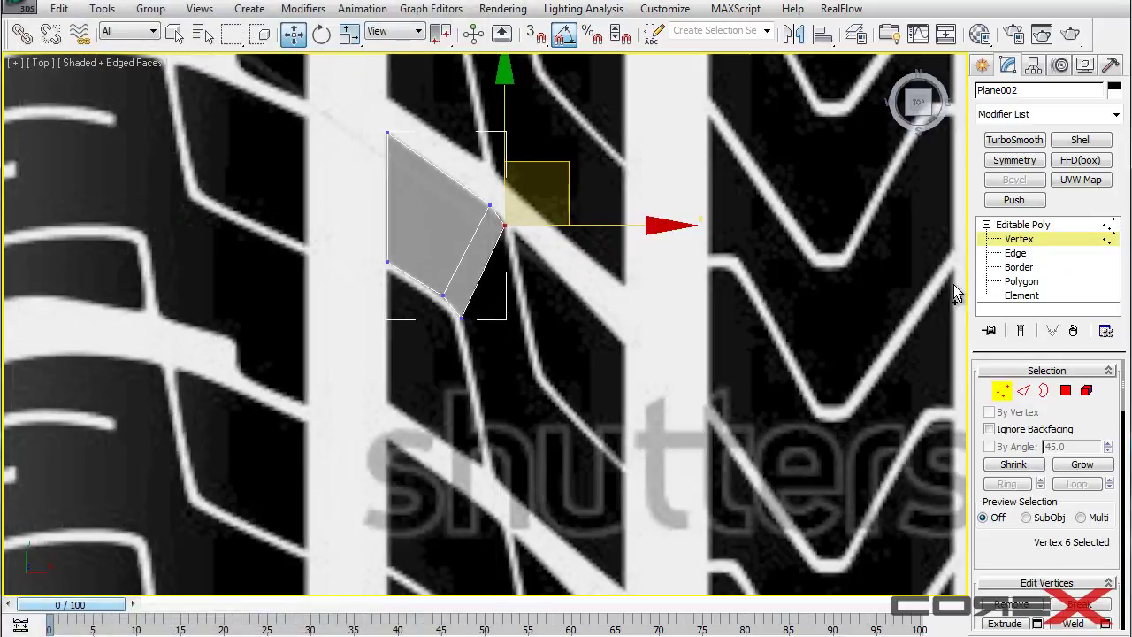
Extend the strip with further edge copies down between the narrow grooves to the straight vertical groove
key(ctrl+d)
click(1017, 253)
shift+drag(545, 214, 577, 351)
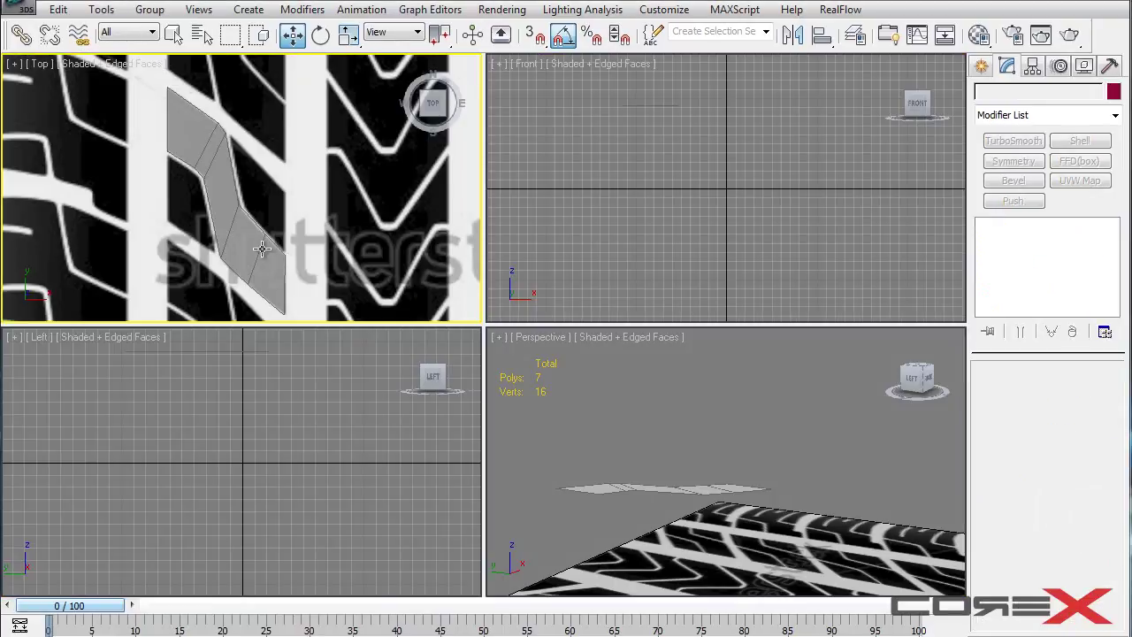
Select the traced strip and examine it against the tread pattern in the Top and Perspective views
click(252, 242)
key(alt+w)
alt+middle_drag(655, 335, 677, 352)
key(t)
scroll(522, 348, down, 4)
key(alt+w)
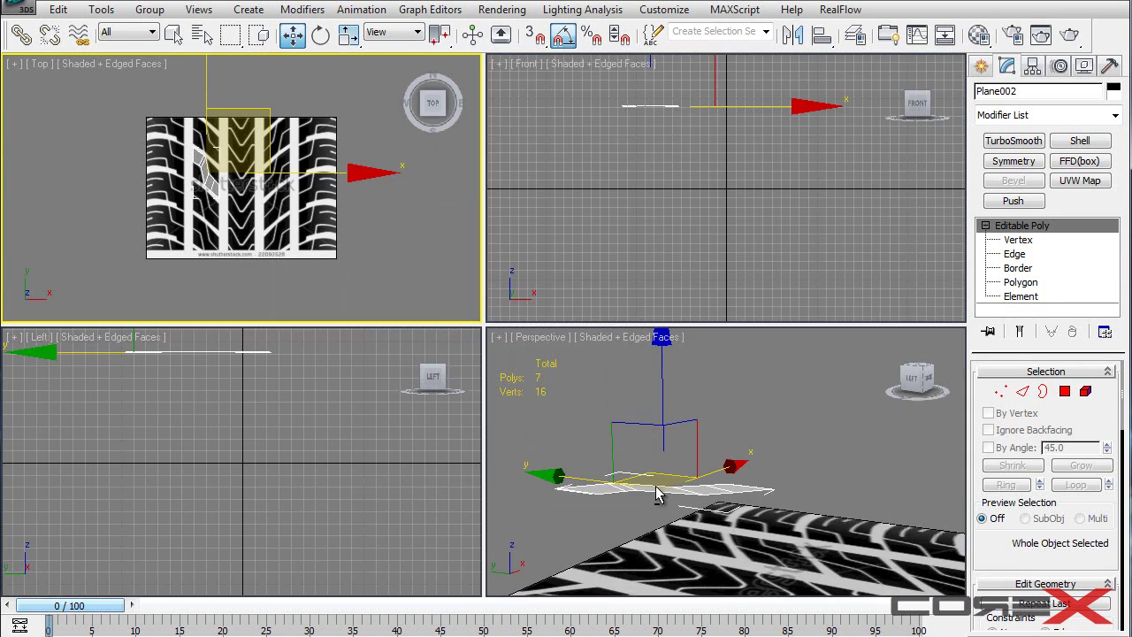
alt+middle_drag(655, 495, 570, 511)
scroll(256, 177, up, 2)
key(alt+w)
scroll(536, 296, up, 6)
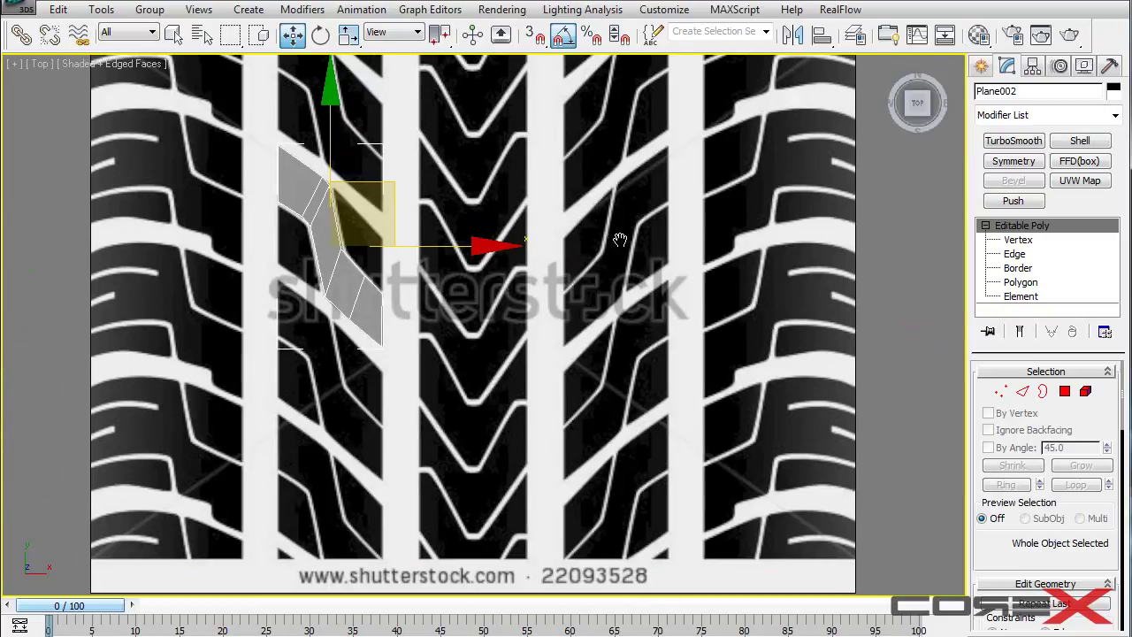
scroll(532, 303, down, 2)
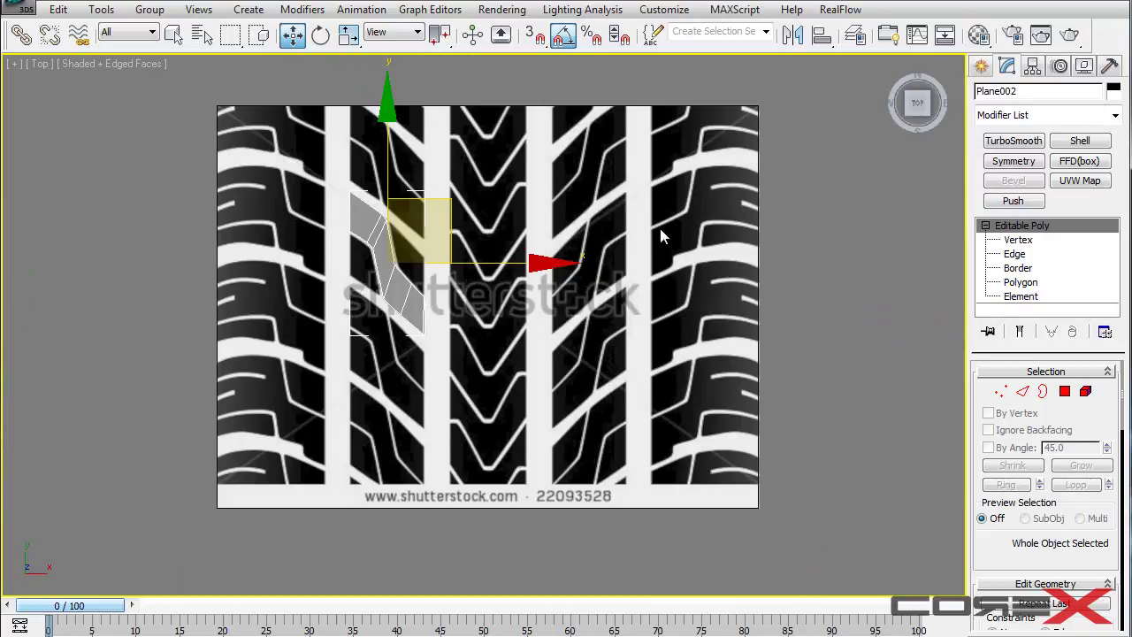
middle_drag(562, 245, 596, 319)
scroll(531, 267, up, 3)
scroll(472, 285, down, 4)
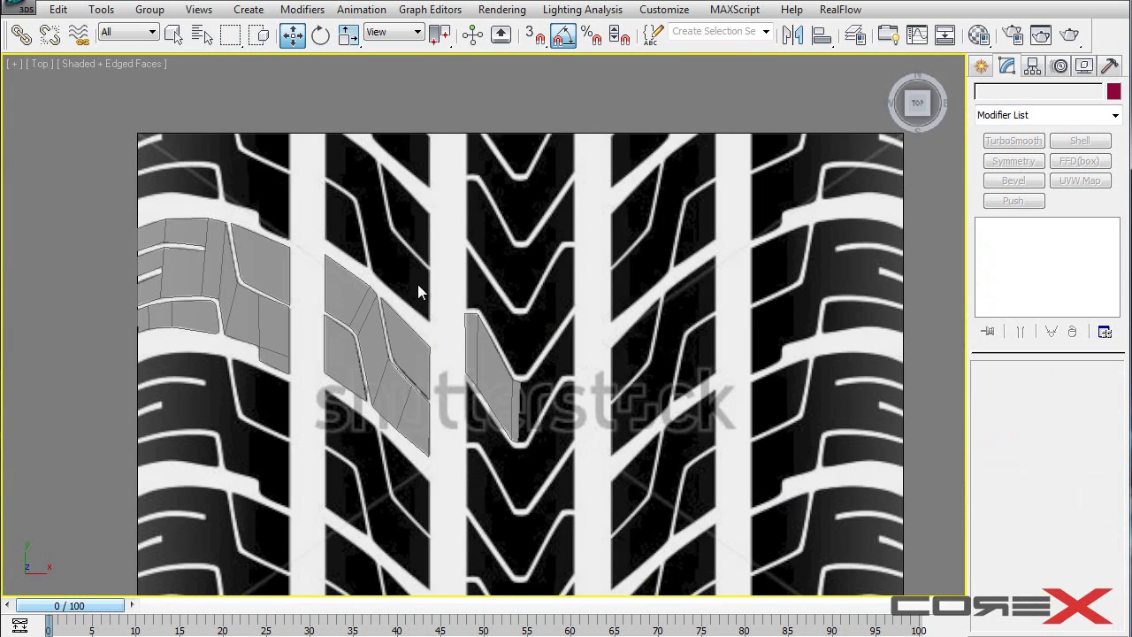
Examine the half-chevron block traced on the centre rib beside the other tread blocks from above and in perspective
key(alt+w)
alt+middle_drag(643, 410, 643, 422)
key(alt+w)
alt+middle_drag(729, 415, 634, 411)
key(alt+w)
click(351, 222)
key(alt+w)
scroll(402, 241, up, 3)
middle_drag(596, 340, 570, 263)
click(452, 312)
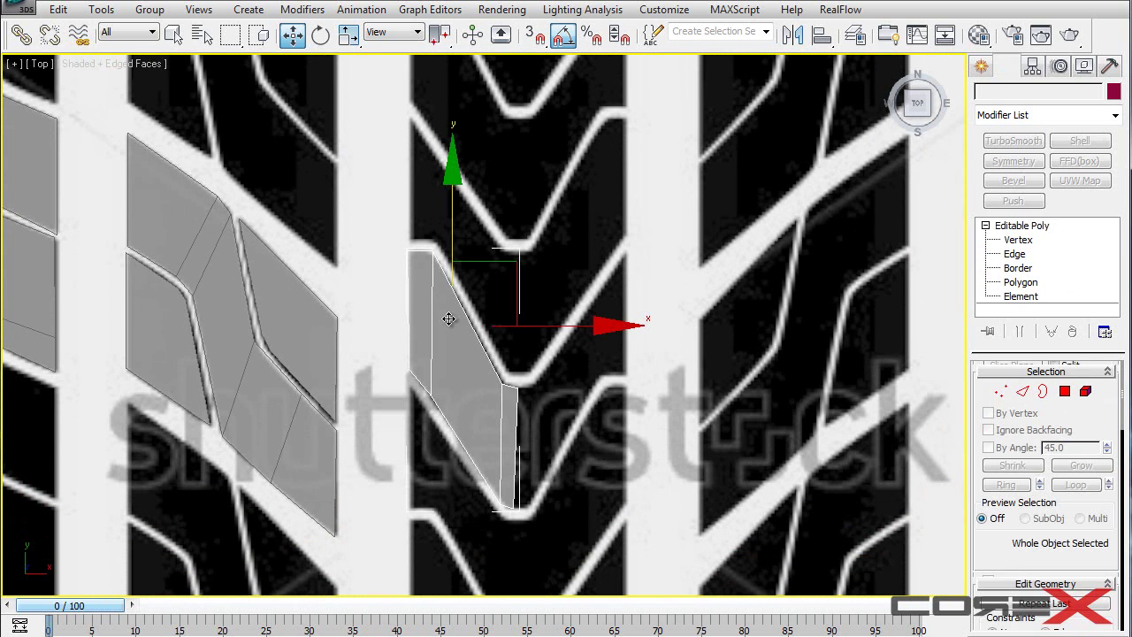
scroll(508, 239, down, 3)
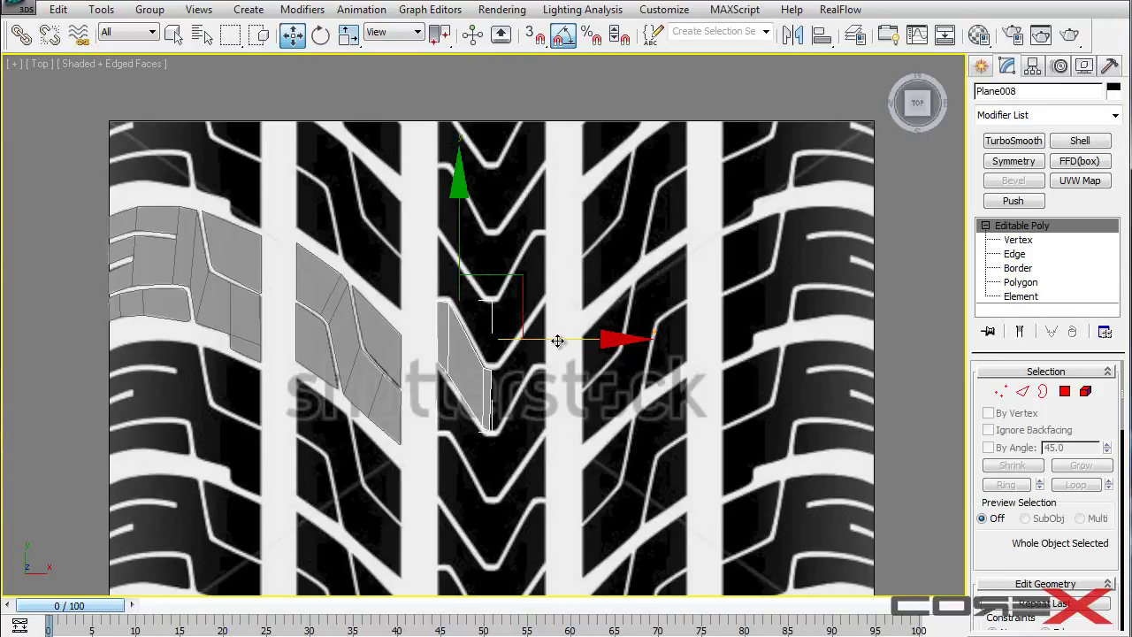
key(alt+w)
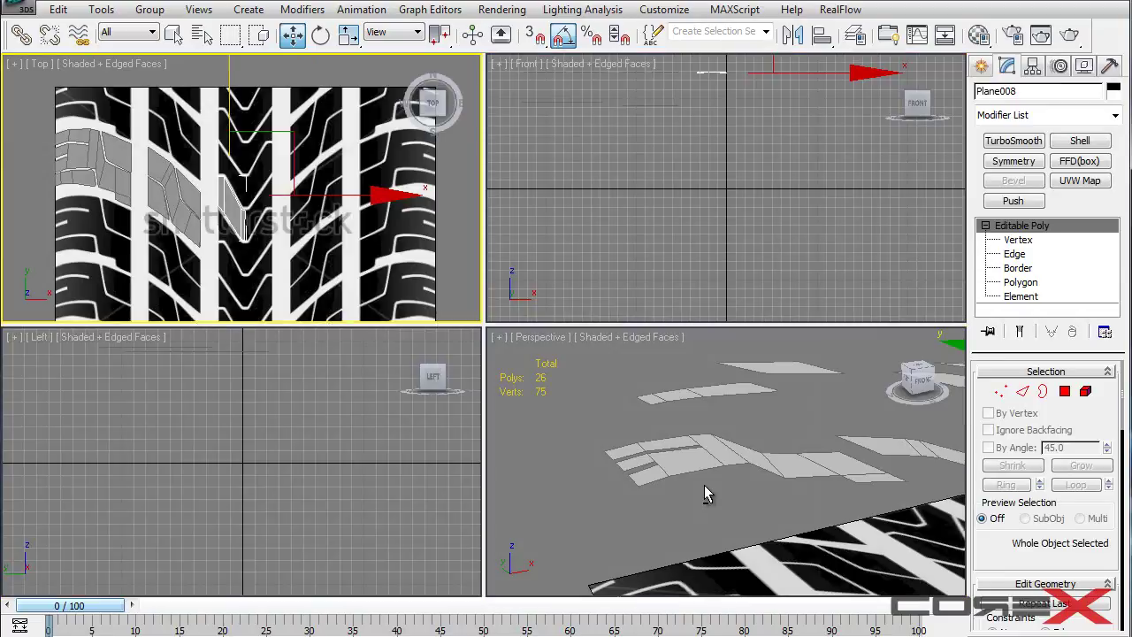
Align the small inner block of the second strip (Plane003) to the centre block (Plane008), Z position only, pivot point to pivot point
alt+middle_drag(708, 478, 720, 389)
key(alt+w)
scroll(681, 363, down, 4)
click(708, 271)
alt+middle_drag(596, 347, 737, 309)
click(603, 233)
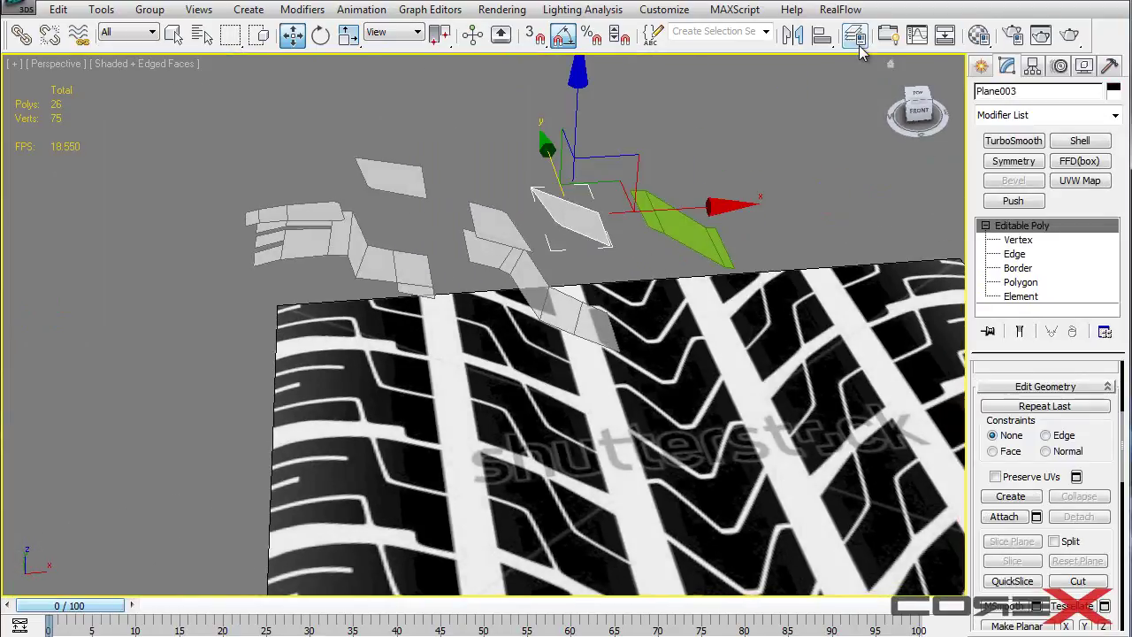
click(822, 37)
click(687, 229)
drag(571, 172, 320, 153)
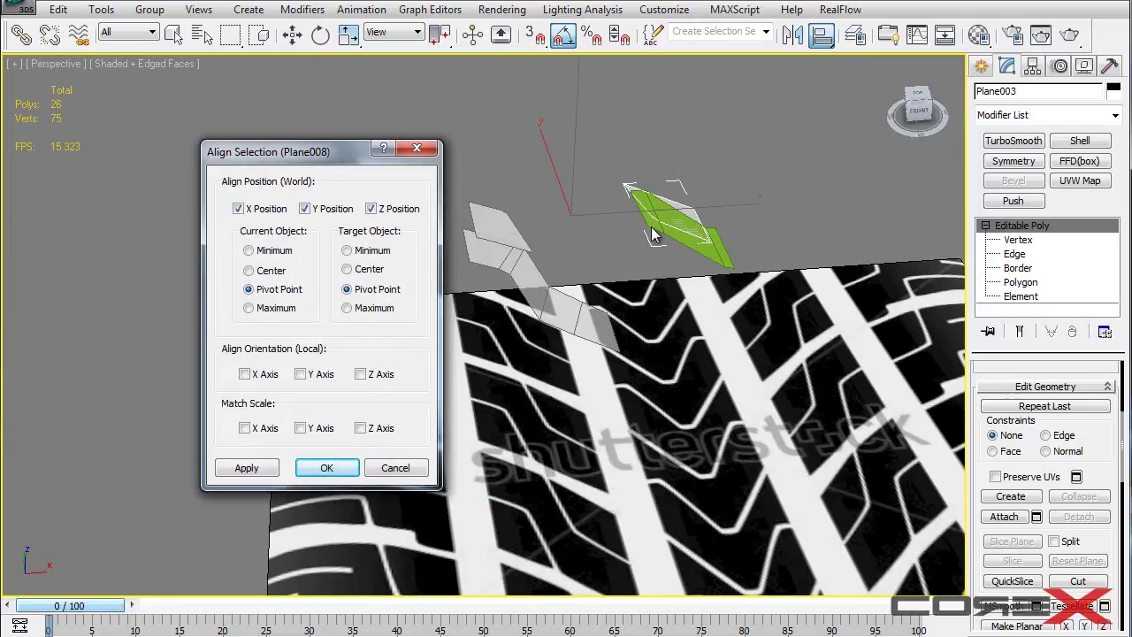
click(238, 210)
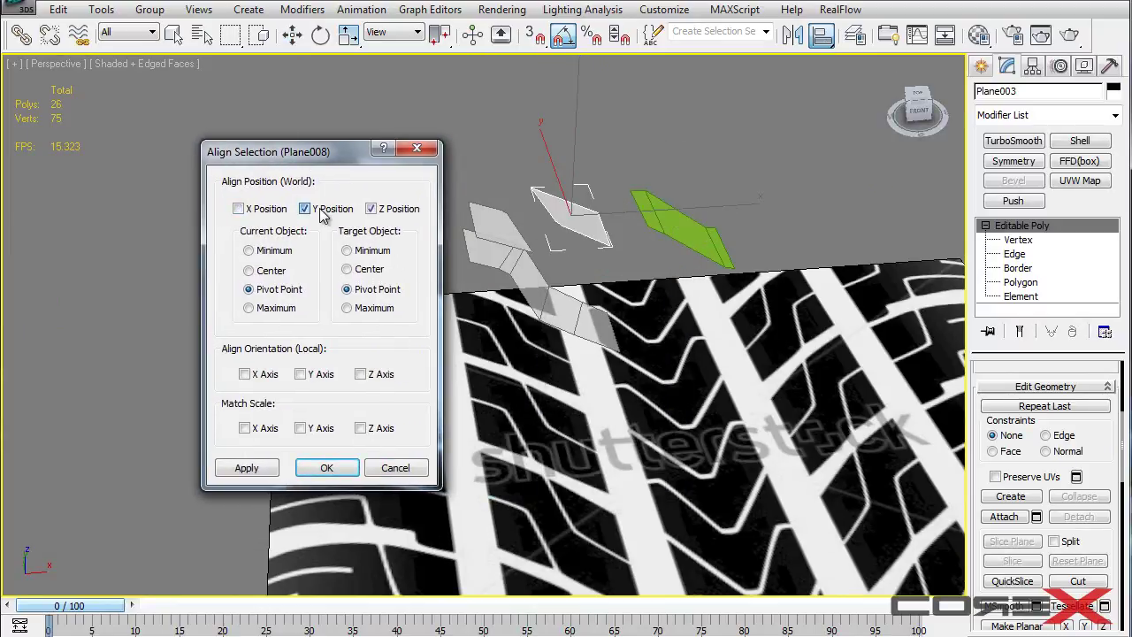
click(343, 466)
Align the stepped block of the second strip (Plane002) to the centre block's Z position, pivot point to pivot point
alt+middle_drag(656, 270, 583, 232)
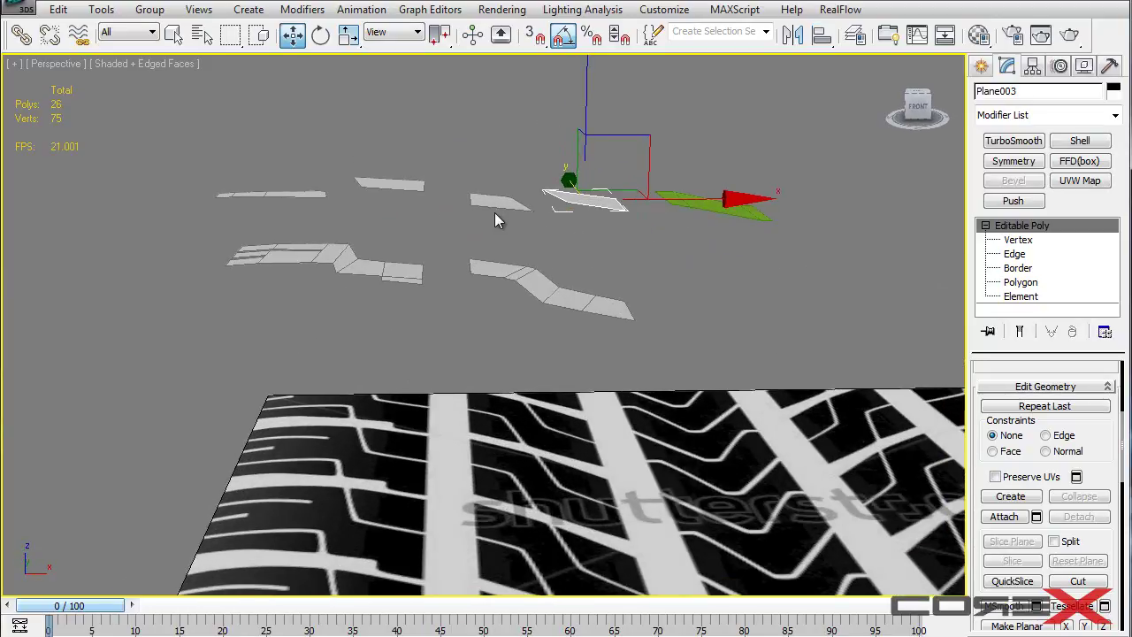
click(519, 278)
click(823, 36)
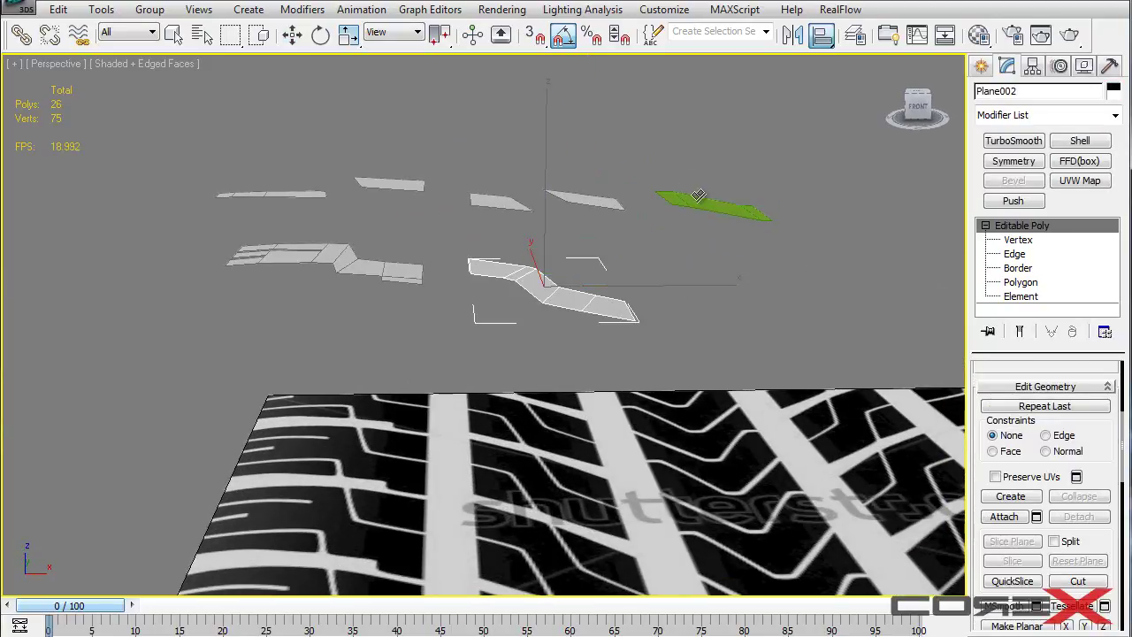
click(701, 203)
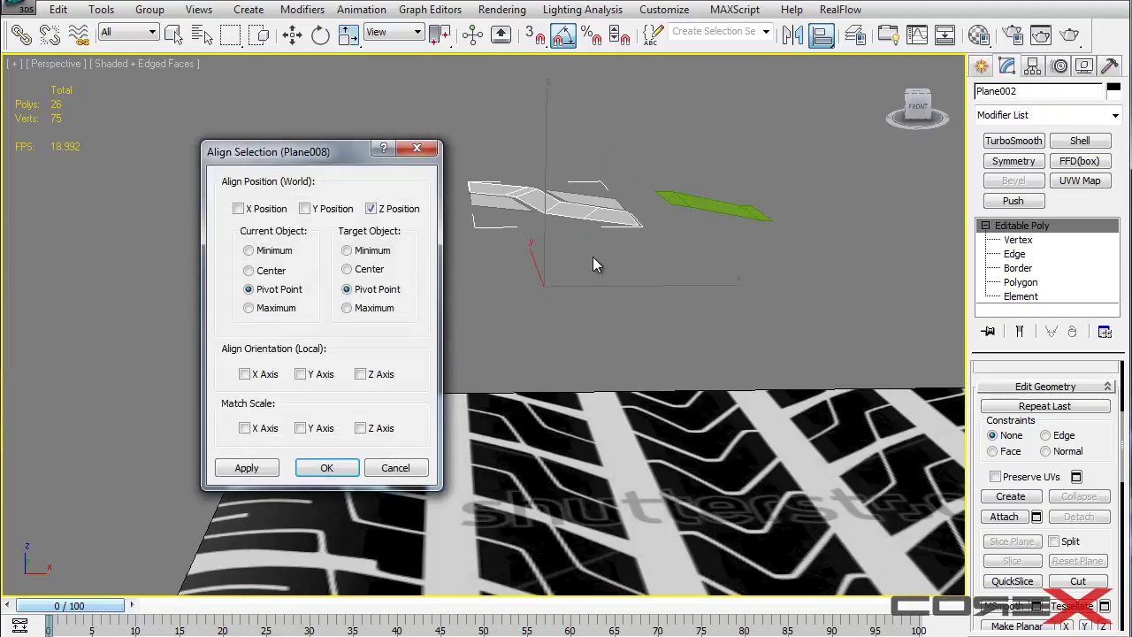
click(329, 467)
Align the lower-lying outer shoulder block (Plane007) to the centre block's Z position, pivot point to pivot point
click(365, 254)
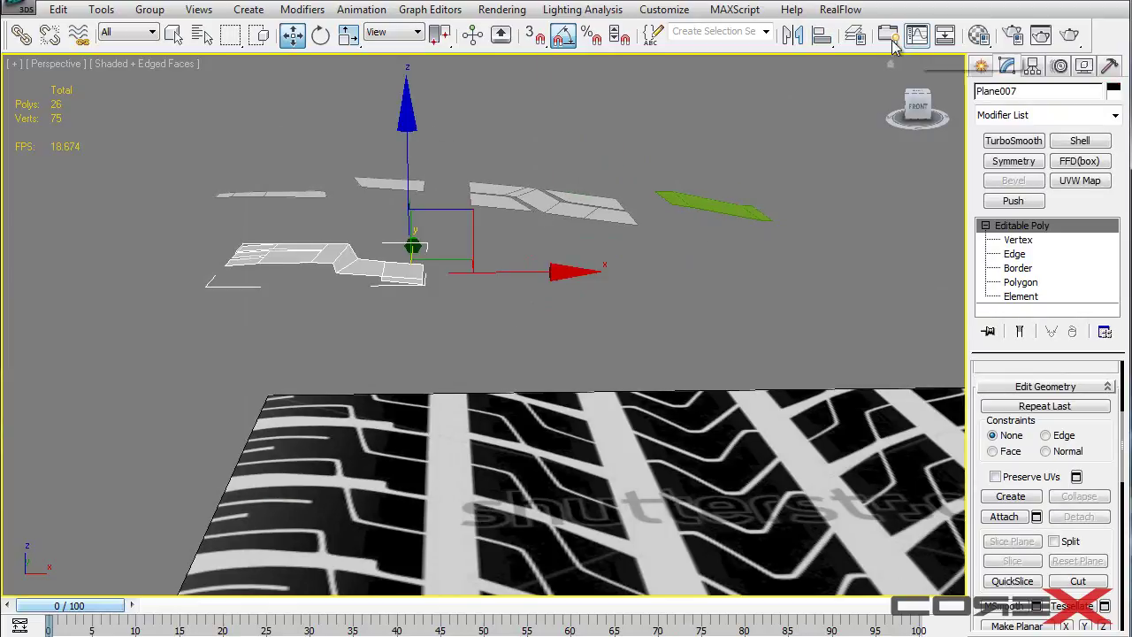
click(823, 36)
click(741, 214)
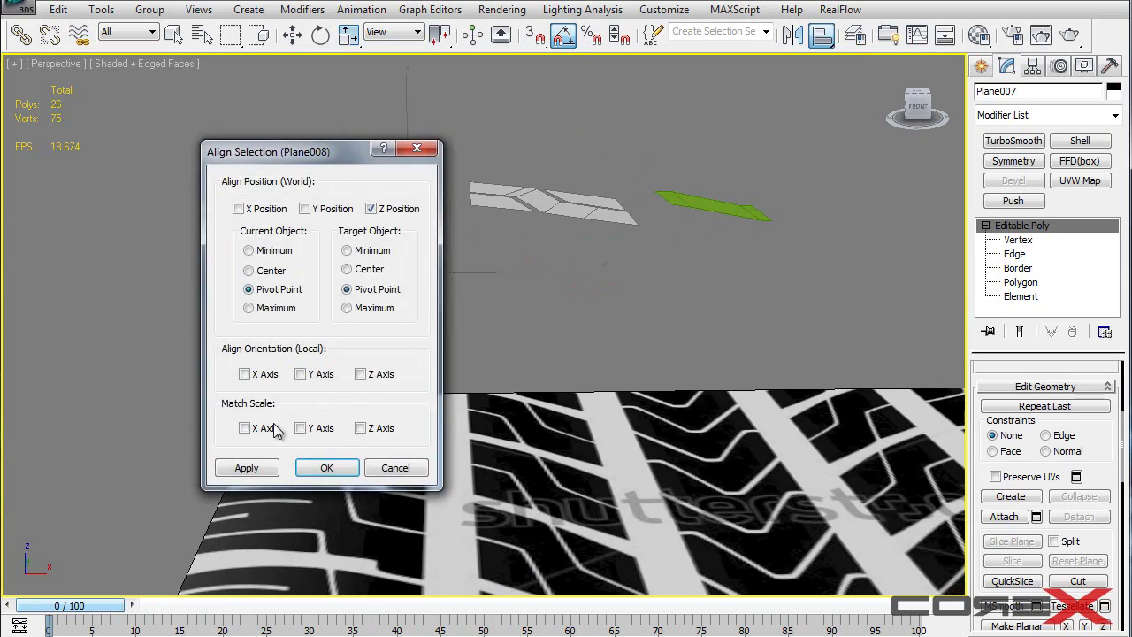
click(322, 464)
Attach all the other traced tread blocks to the centre block as one editable poly object
alt+middle_drag(362, 163, 707, 169)
click(573, 112)
key(ctrl+a)
click(647, 144)
click(639, 156)
click(1022, 518)
click(539, 170)
click(477, 182)
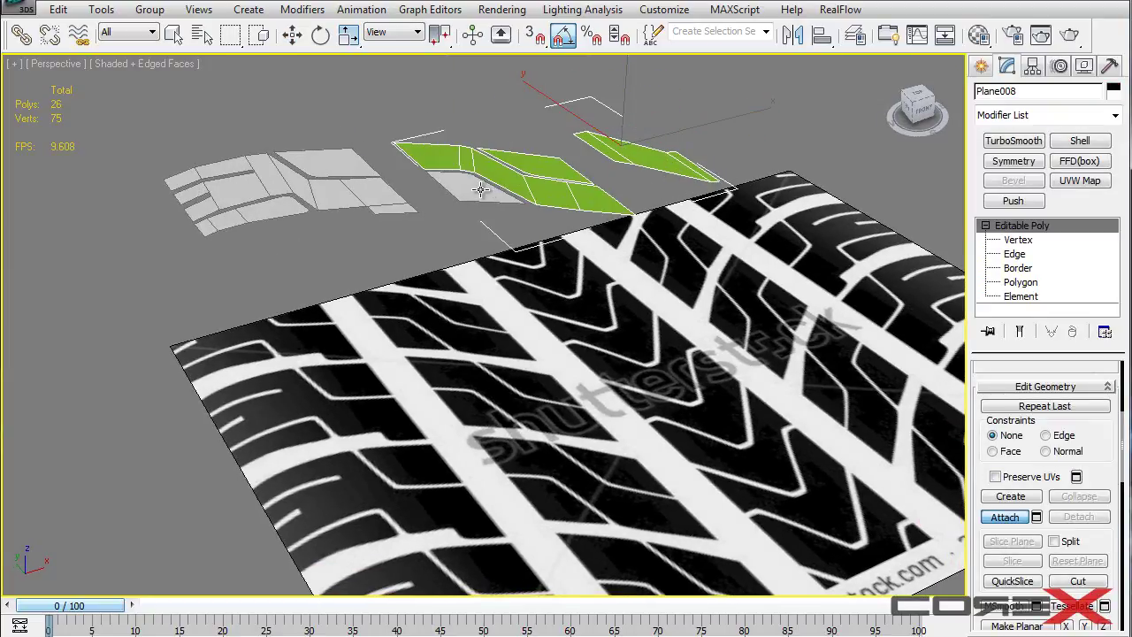
click(361, 193)
click(249, 222)
key(w)
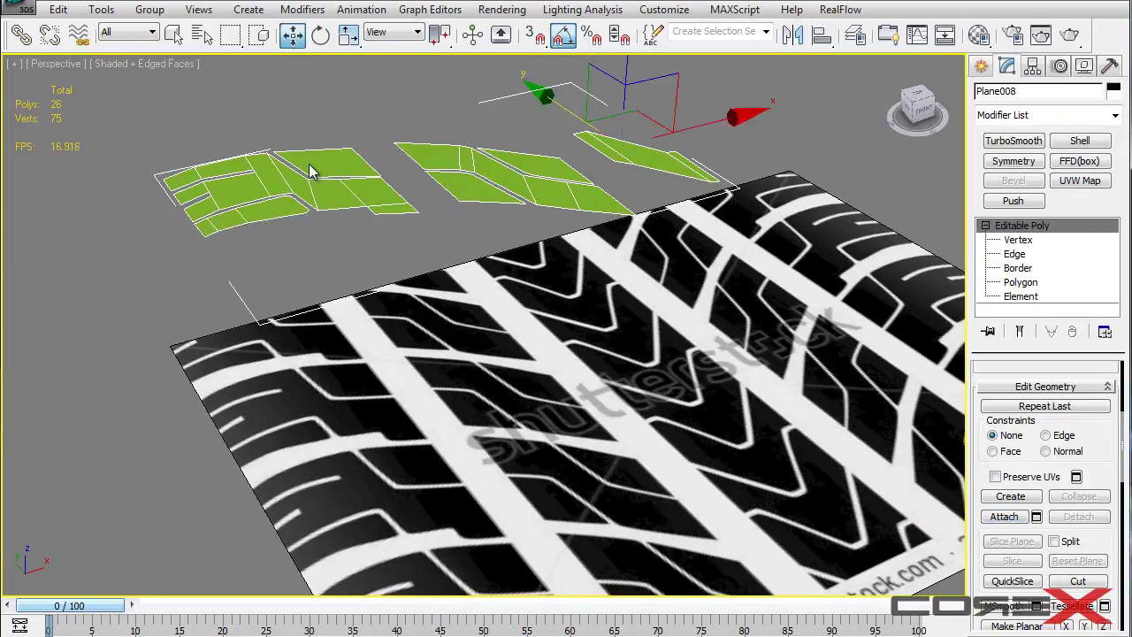
Apply a Symmetry modifier on the X axis to the attached tread blocks and bring the centre rib into the Top view
key(alt+w)
key(alt+w)
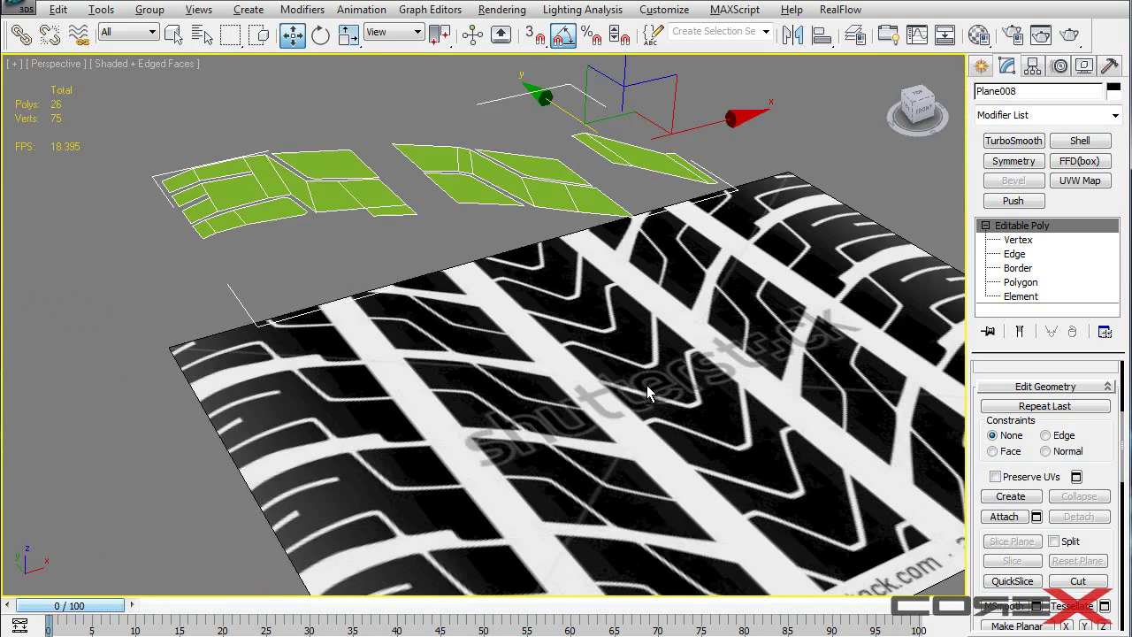
alt+middle_drag(648, 390, 627, 372)
click(1014, 161)
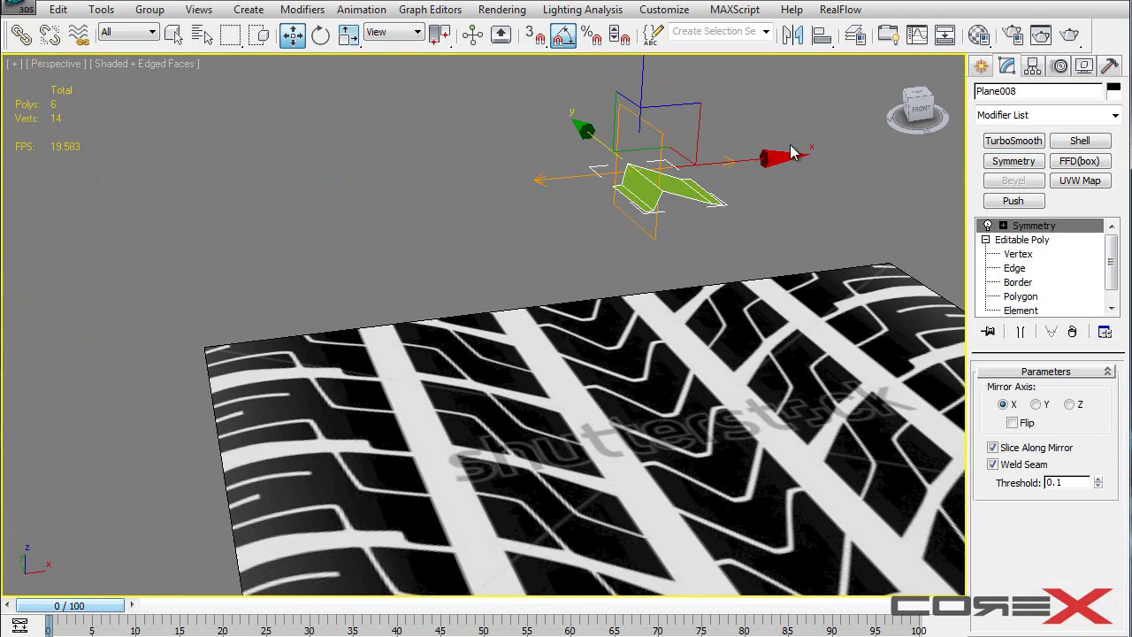
middle_drag(778, 156, 664, 167)
key(alt+w)
middle_click(324, 218)
key(alt+w)
middle_drag(329, 223, 361, 127)
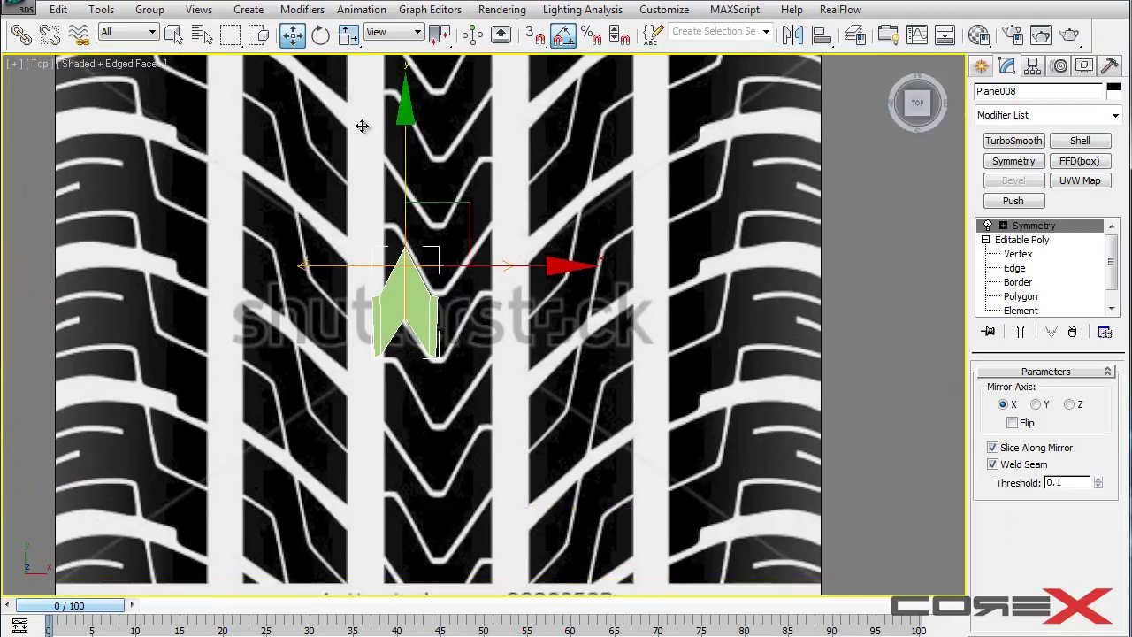
scroll(398, 168, up, 3)
drag(440, 208, 504, 212)
key(ctrl+z)
Flip the Symmetry direction and move its mirror plane slightly along X until the mirrored blocks fit the tread pattern's other half
double_click(1023, 228)
click(1024, 240)
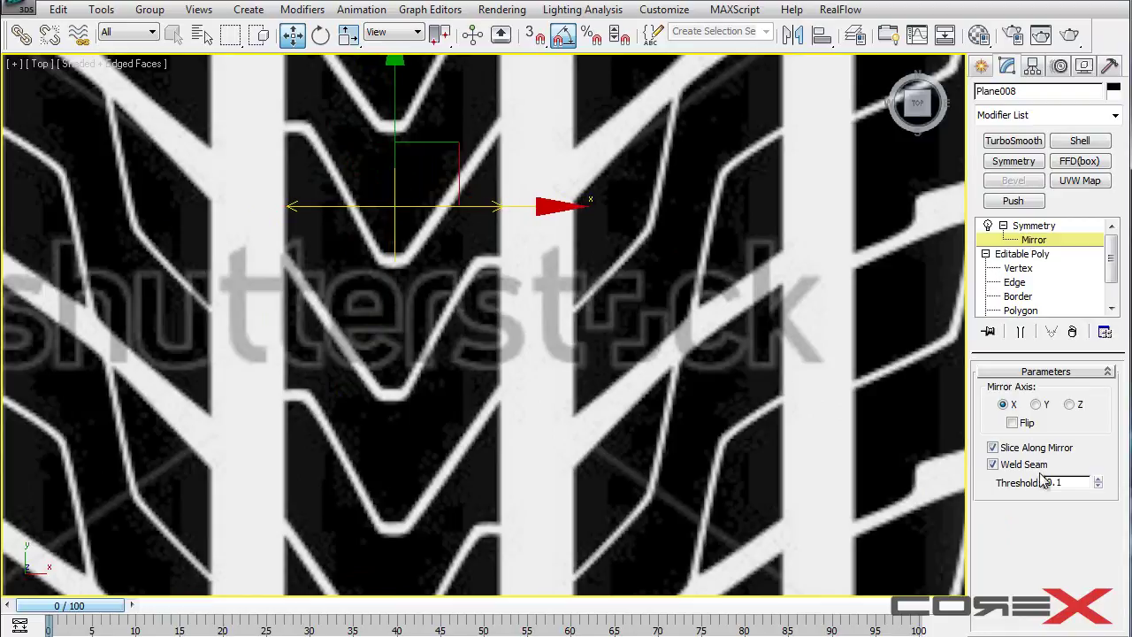
click(1012, 424)
scroll(535, 275, up, 3)
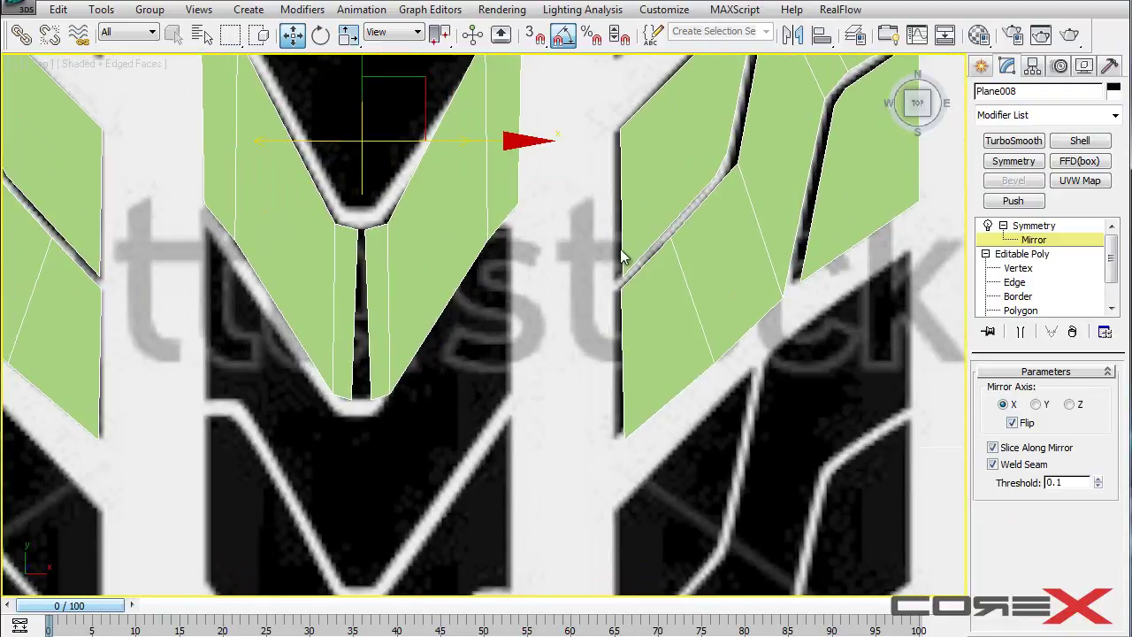
drag(507, 148, 501, 142)
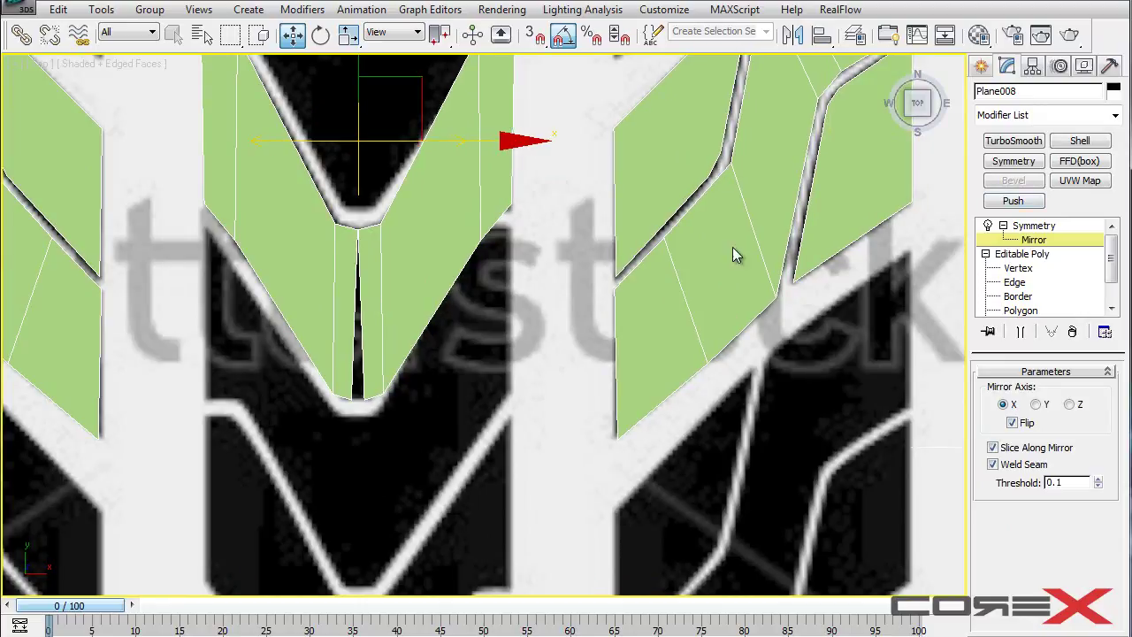
Show the end result while editing vertices and move the centre block's lower inner vertex along X to the mirror seam
click(1062, 269)
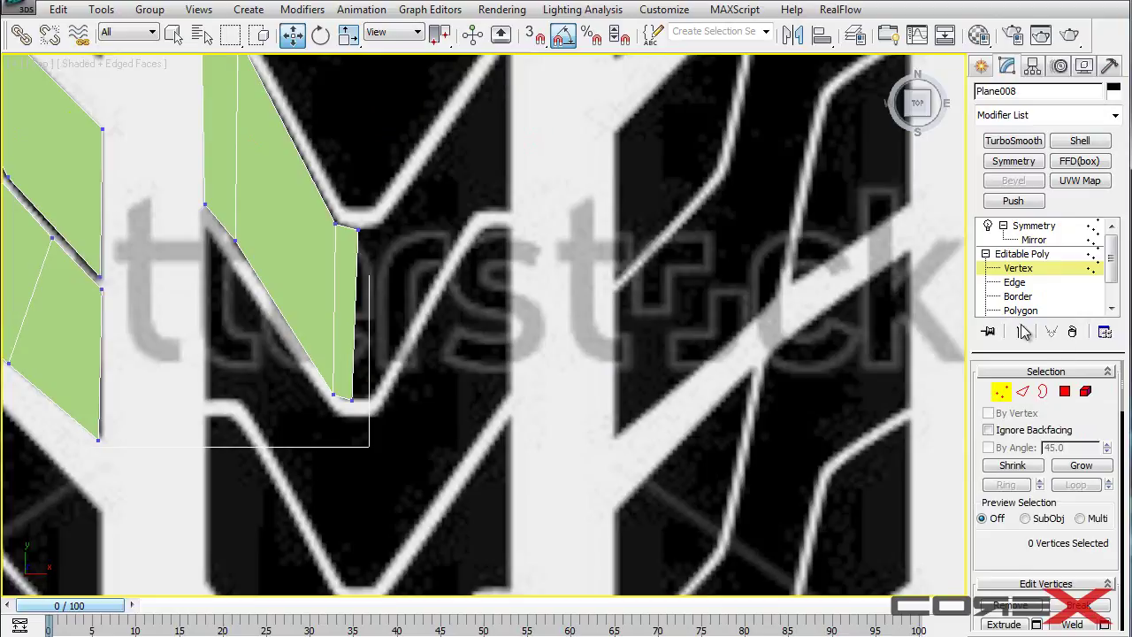
click(1020, 332)
click(354, 397)
drag(422, 405, 428, 405)
Move the centre block's upper inner vertex along X to close the mirror seam, leave vertex editing and deselect the tread
scroll(469, 382, up, 8)
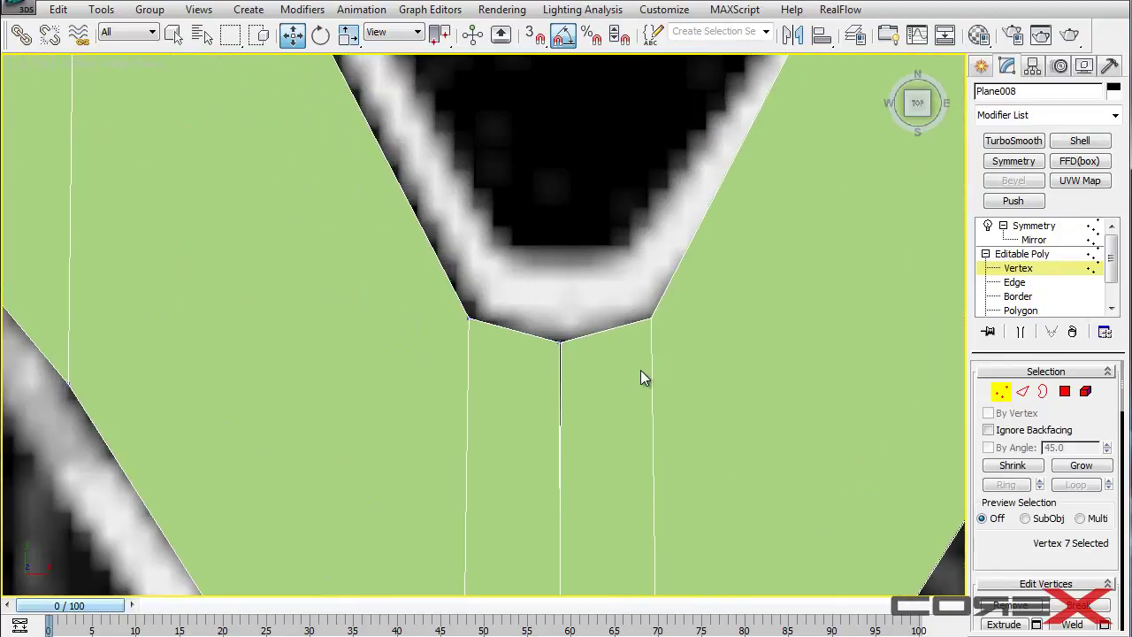
scroll(641, 370, up, 10)
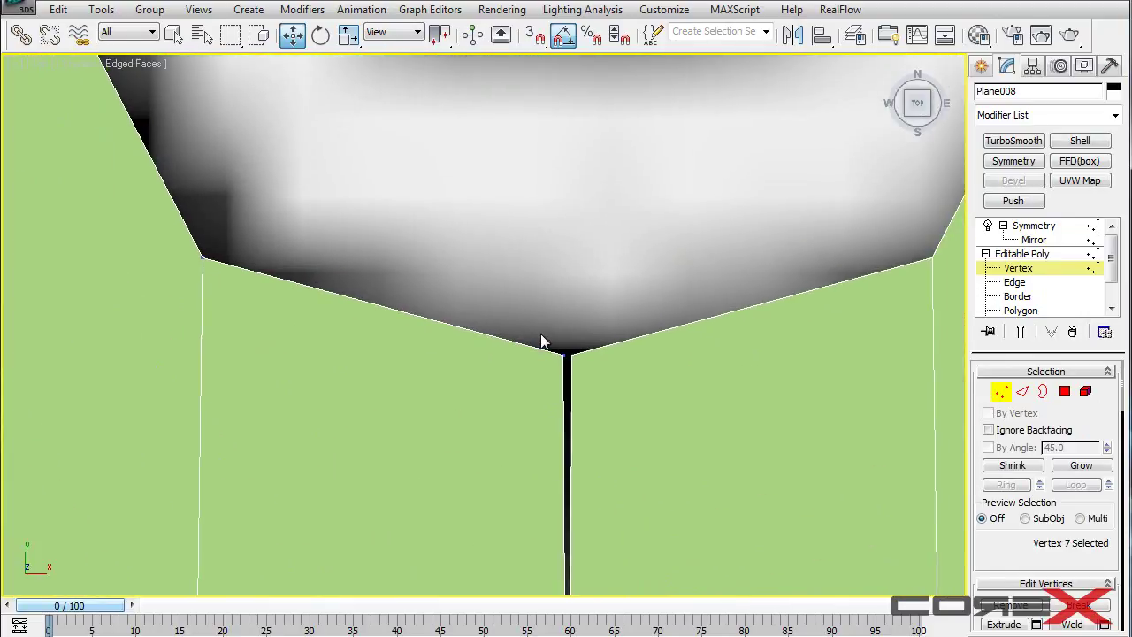
click(564, 356)
drag(648, 357, 655, 358)
scroll(670, 381, down, 8)
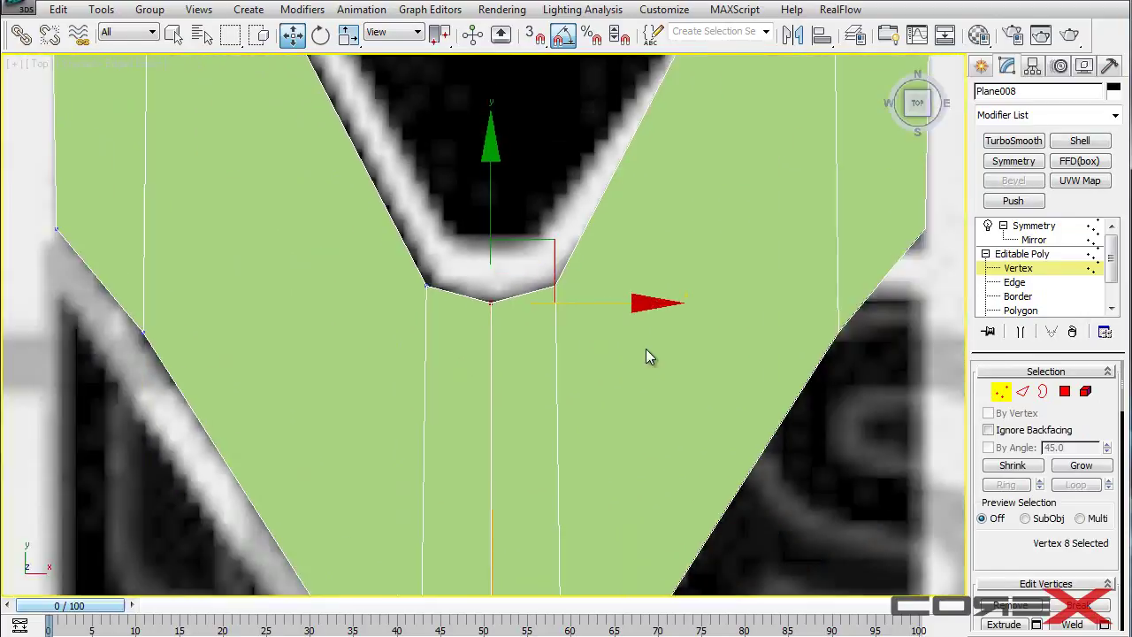
middle_drag(624, 360, 623, 317)
scroll(623, 319, down, 6)
key(alt+w)
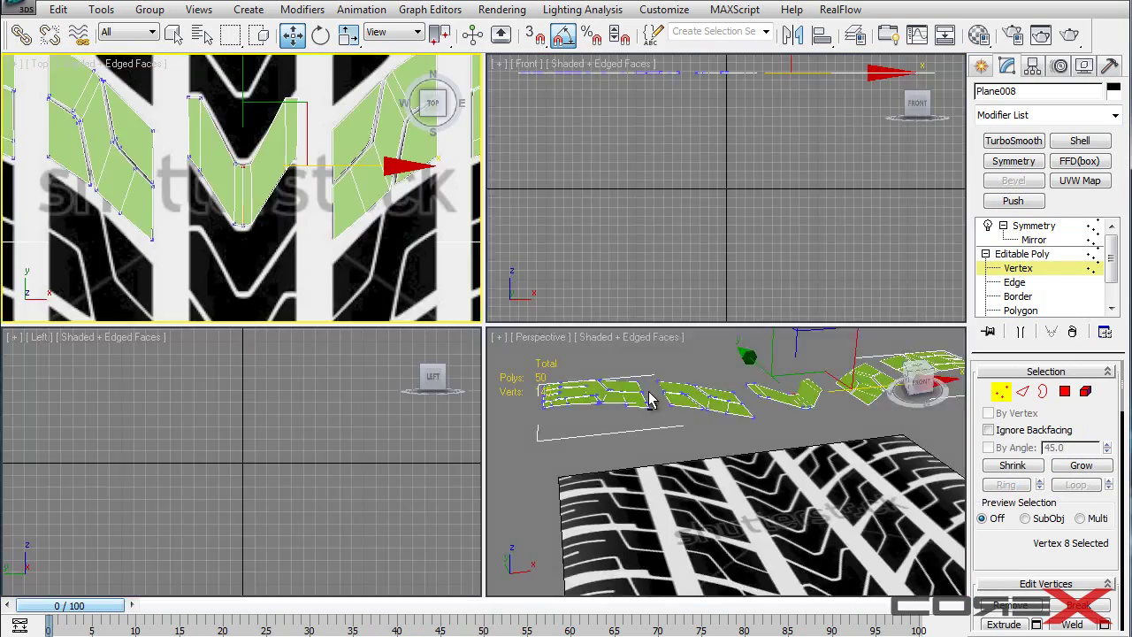
key(alt+w)
click(1026, 254)
click(420, 152)
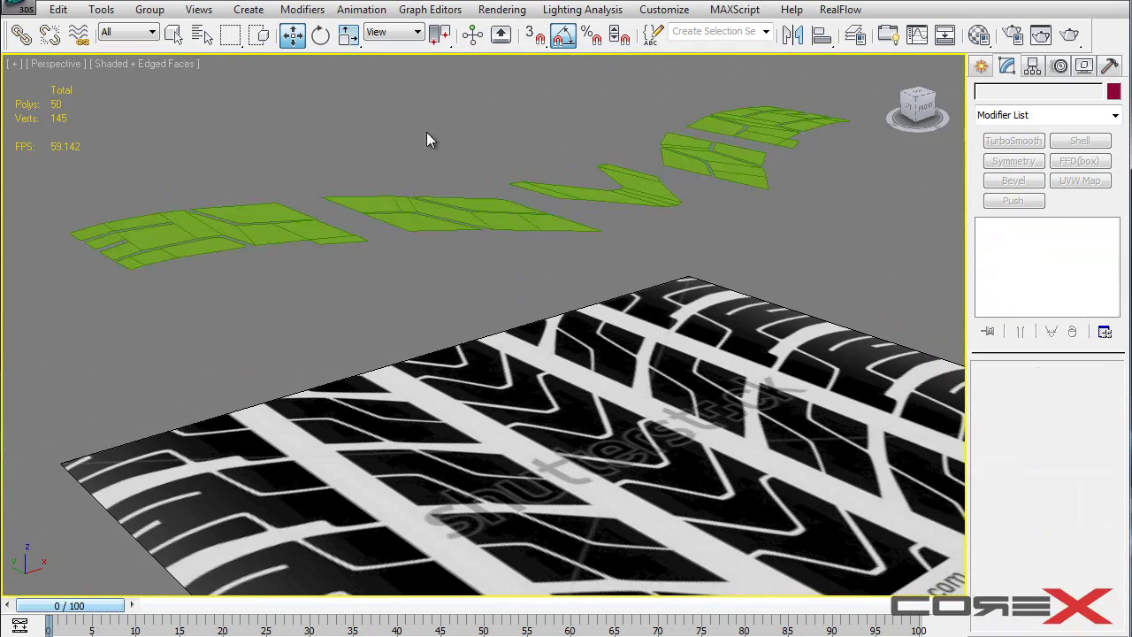
Select all open borders of the unmirrored tread blocks and extrude them down in Z to form the block side walls
alt+middle_drag(420, 152, 490, 194)
click(490, 195)
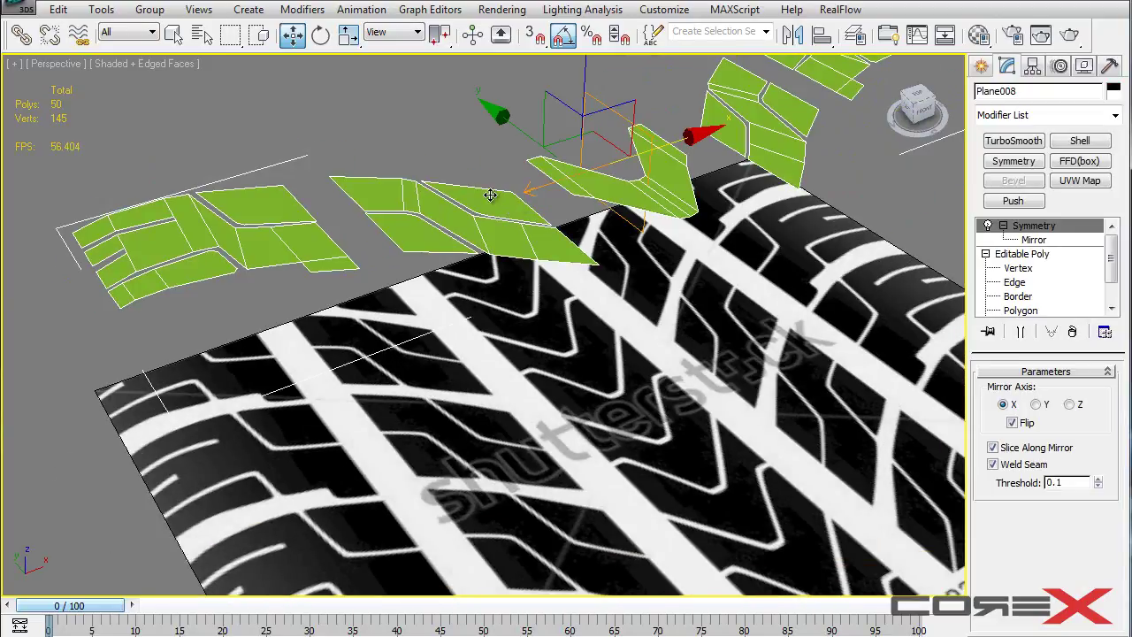
click(1044, 296)
middle_drag(706, 224, 675, 228)
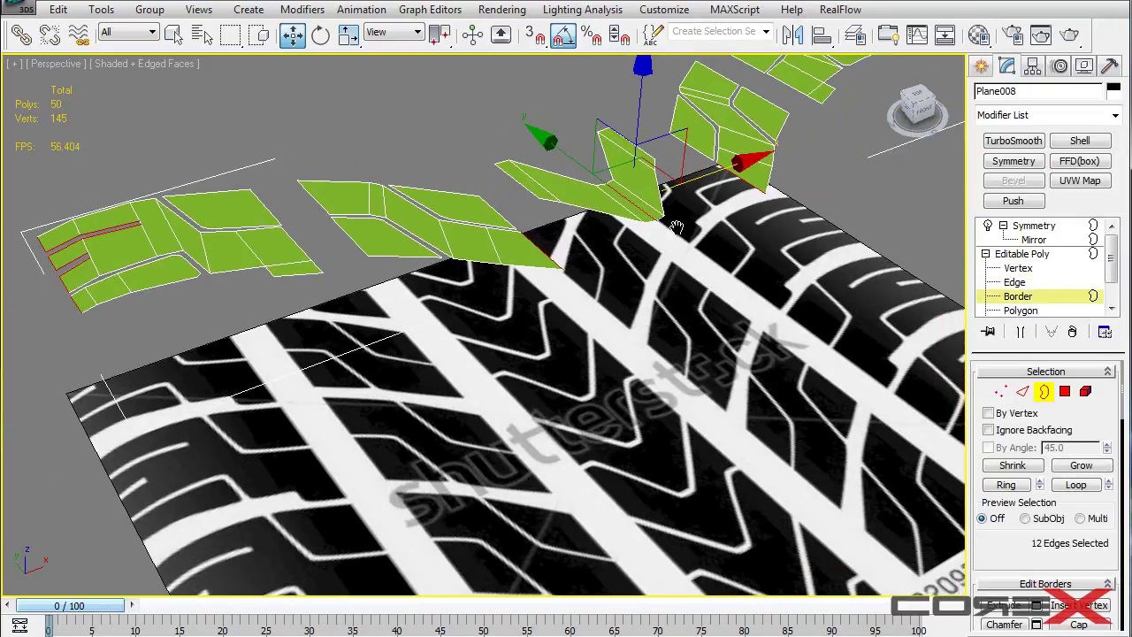
click(1019, 335)
key(ctrl+a)
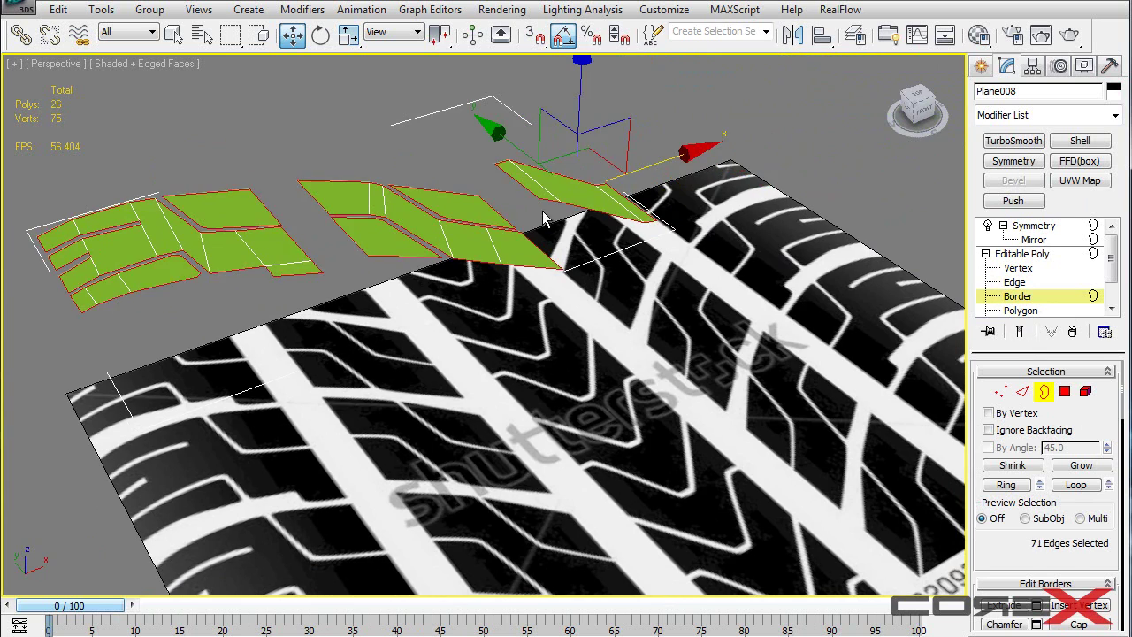
alt+middle_drag(488, 209, 537, 132)
shift+drag(523, 113, 526, 140)
Examine the thickened, mirrored tread row against the tread pattern in the Top view
alt+middle_drag(573, 137, 504, 164)
key(alt+w)
click(384, 251)
key(alt+w)
middle_drag(494, 306, 417, 291)
scroll(415, 291, down, 2)
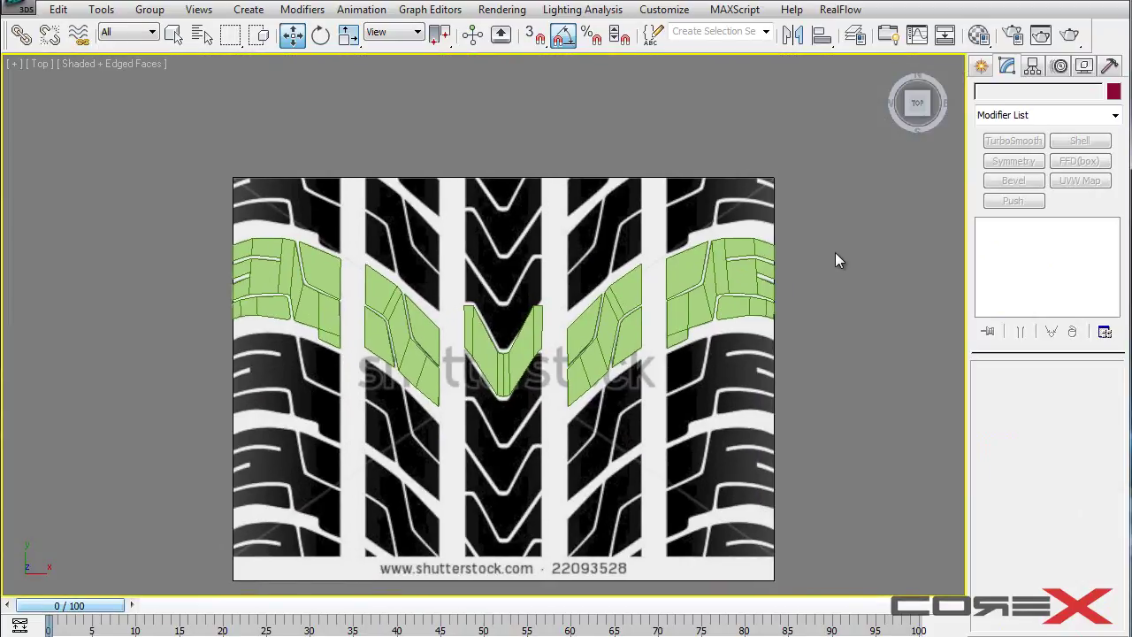
scroll(571, 278, up, 5)
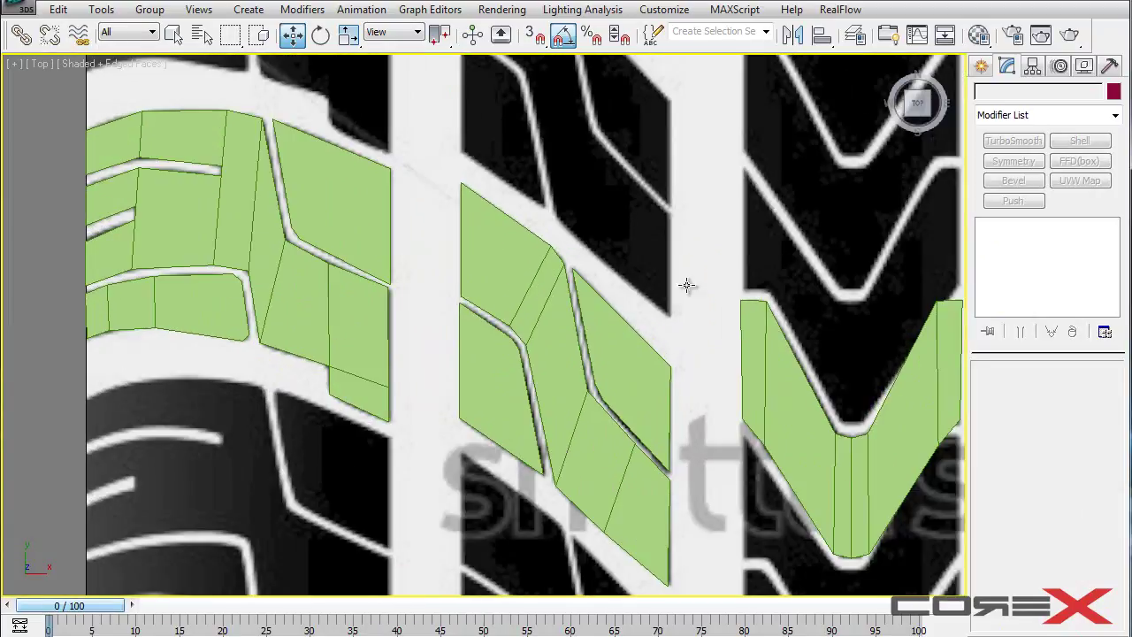
middle_drag(552, 250, 498, 283)
key(alt+w)
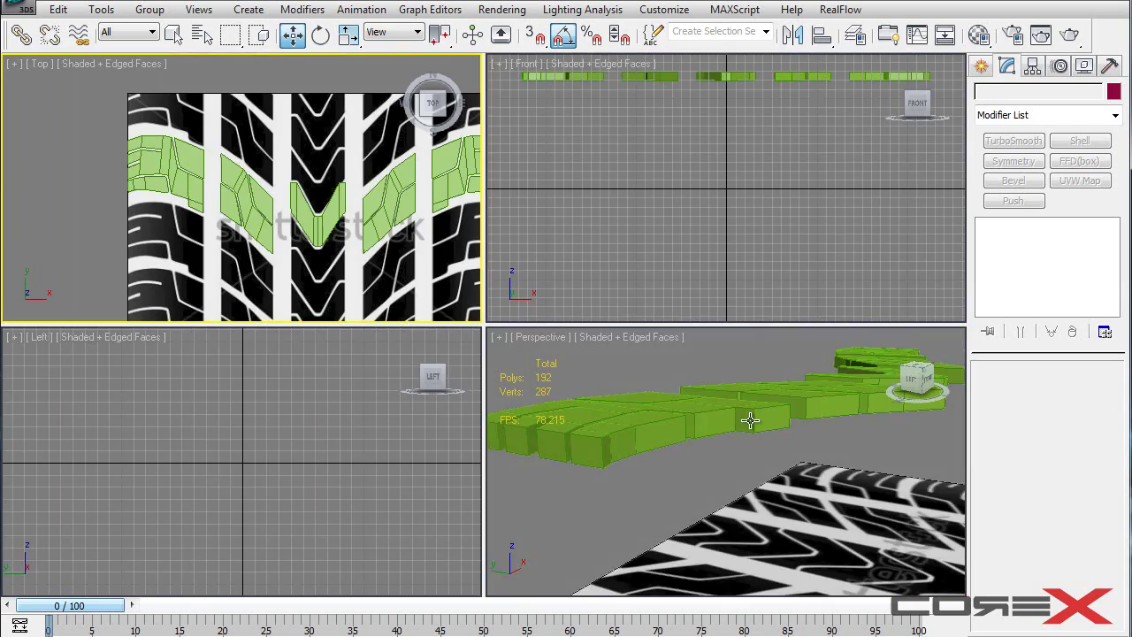
Inspect the thickness and spacing of the whole tread row from several angles in the Perspective view
click(803, 417)
key(alt+w)
alt+middle_drag(670, 434, 533, 261)
scroll(668, 331, down, 1)
scroll(499, 318, down, 4)
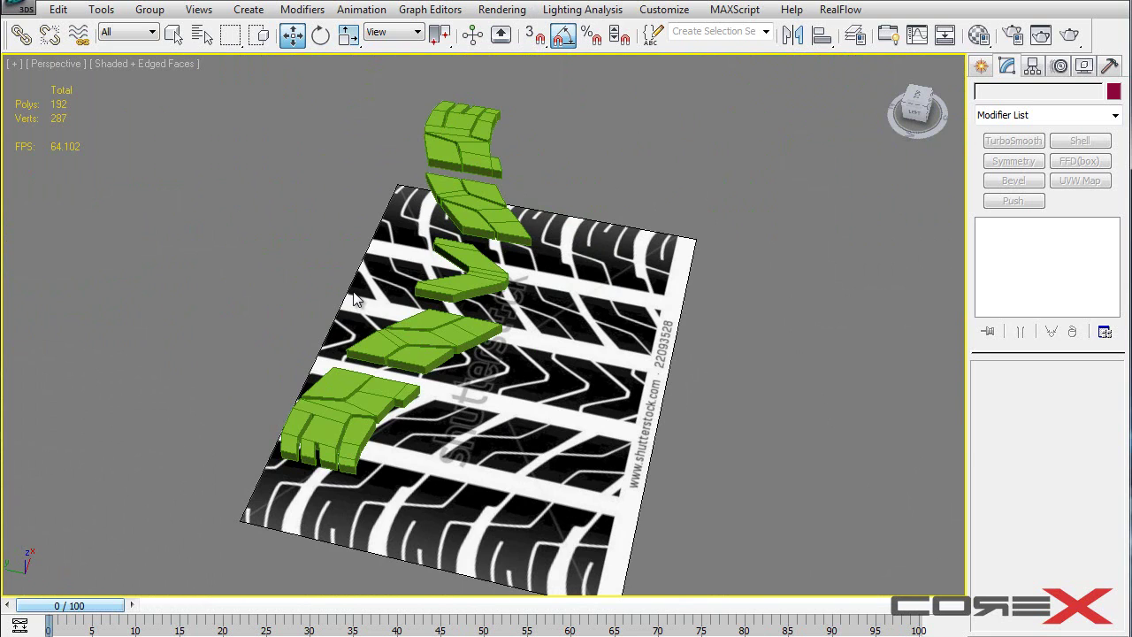
alt+middle_drag(436, 238, 603, 276)
scroll(522, 210, up, 5)
scroll(504, 207, down, 5)
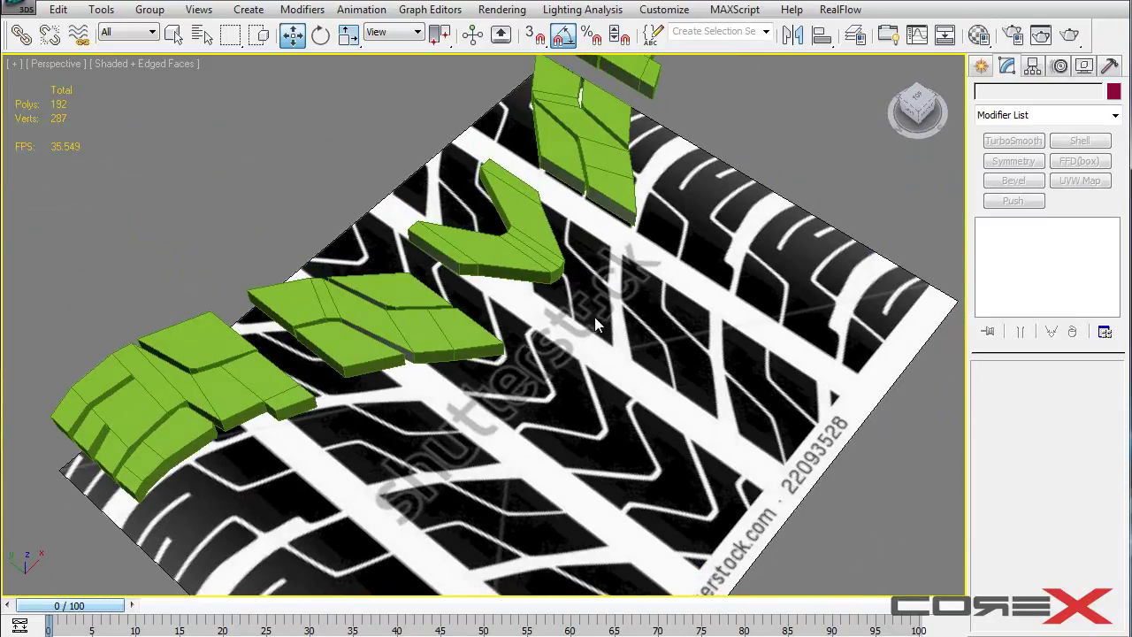
Inspect the side walls and narrow grooves of the middle blocks up close in perspective and select the tread object
alt+middle_drag(551, 332, 566, 371)
scroll(578, 326, up, 5)
scroll(577, 334, down, 5)
scroll(566, 361, down, 5)
alt+middle_drag(581, 309, 560, 202)
scroll(629, 283, up, 4)
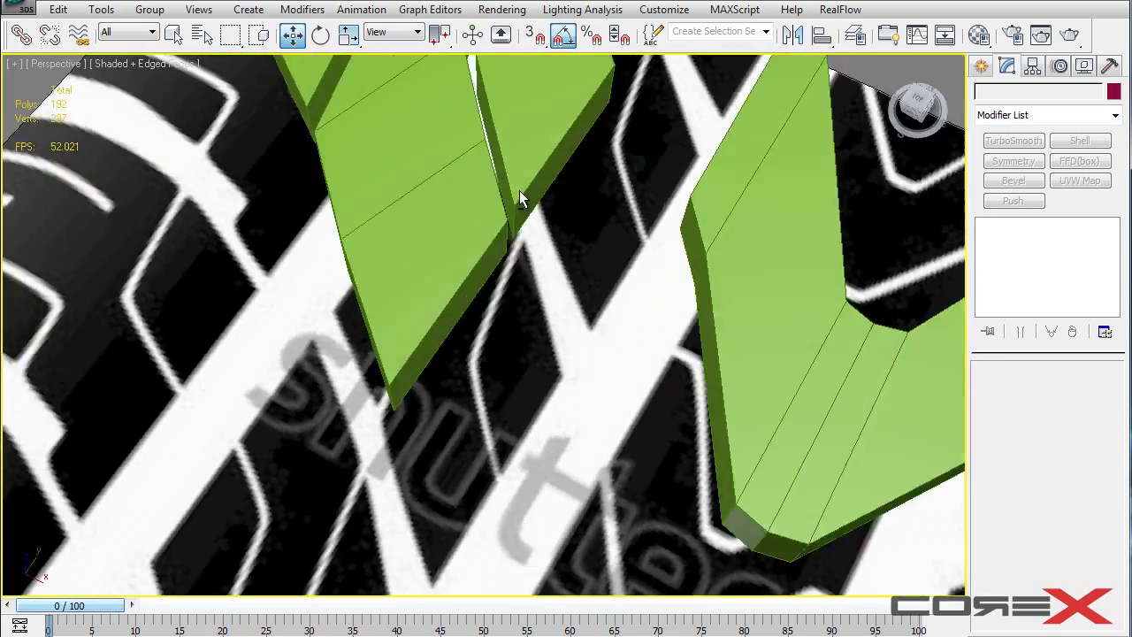
alt+middle_drag(505, 176, 536, 114)
click(477, 240)
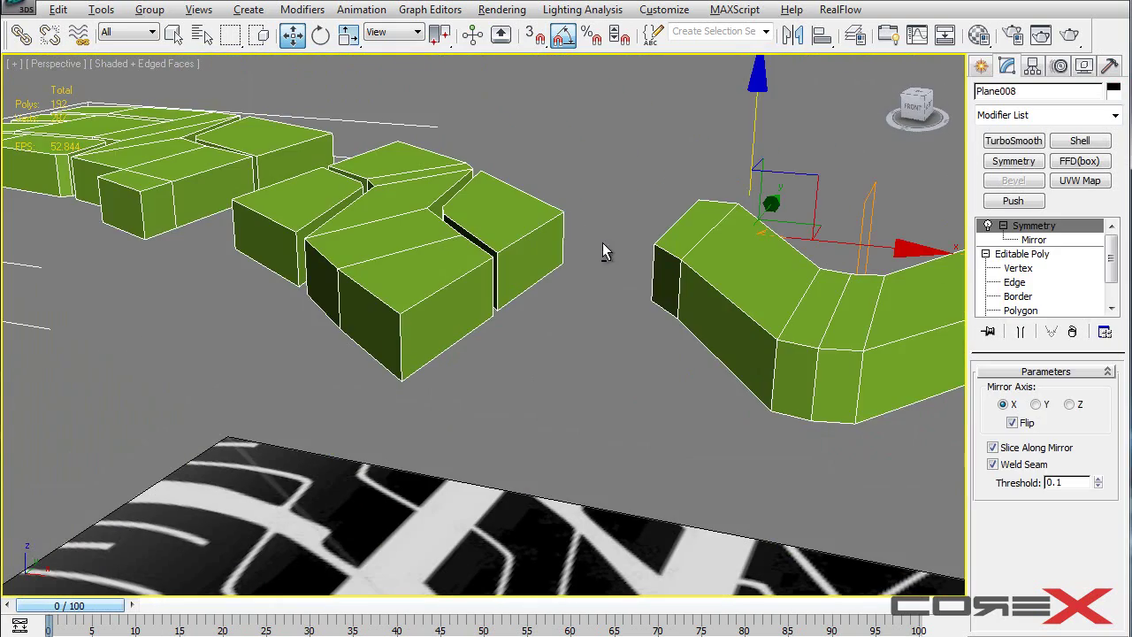
Inspect the tread blocks from several angles in perspective and check their side profile in the Front view
alt+middle_drag(601, 255, 516, 245)
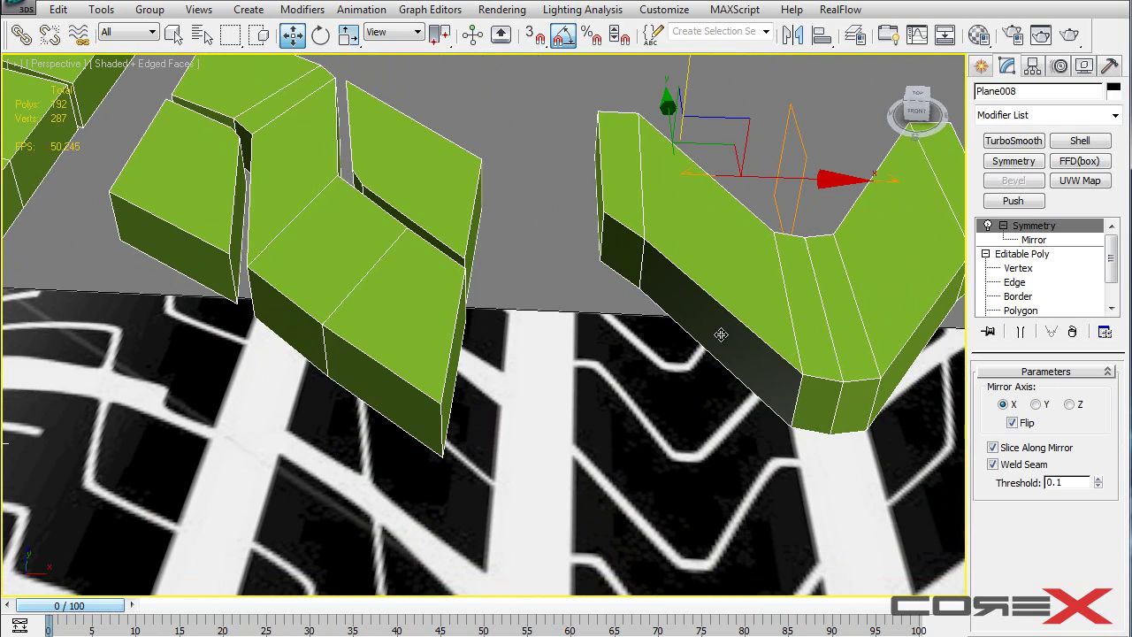
alt+middle_drag(721, 334, 672, 302)
alt+middle_drag(538, 288, 728, 290)
scroll(718, 328, down, 4)
alt+middle_drag(555, 225, 673, 224)
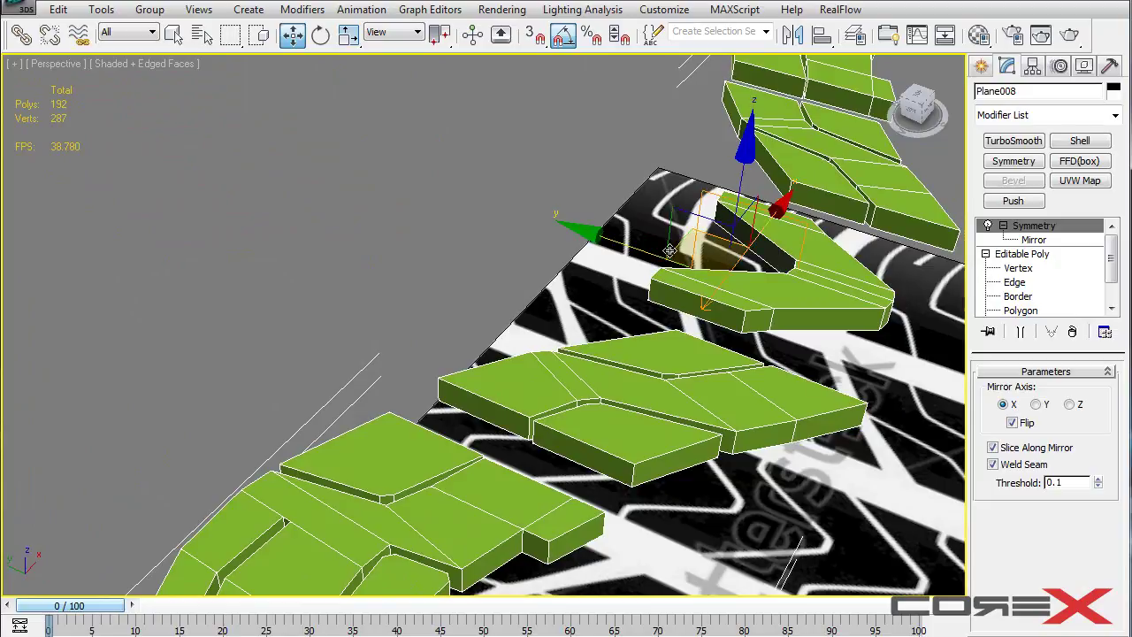
scroll(632, 267, down, 8)
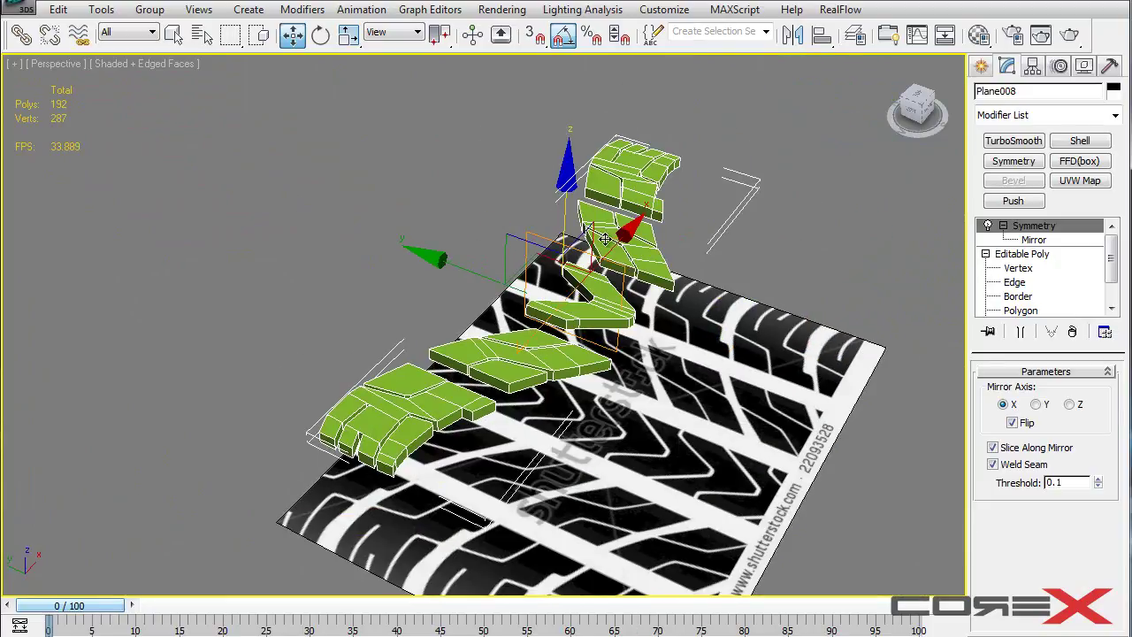
alt+middle_drag(566, 257, 447, 279)
alt+middle_drag(390, 332, 460, 314)
click(334, 221)
scroll(528, 293, up, 4)
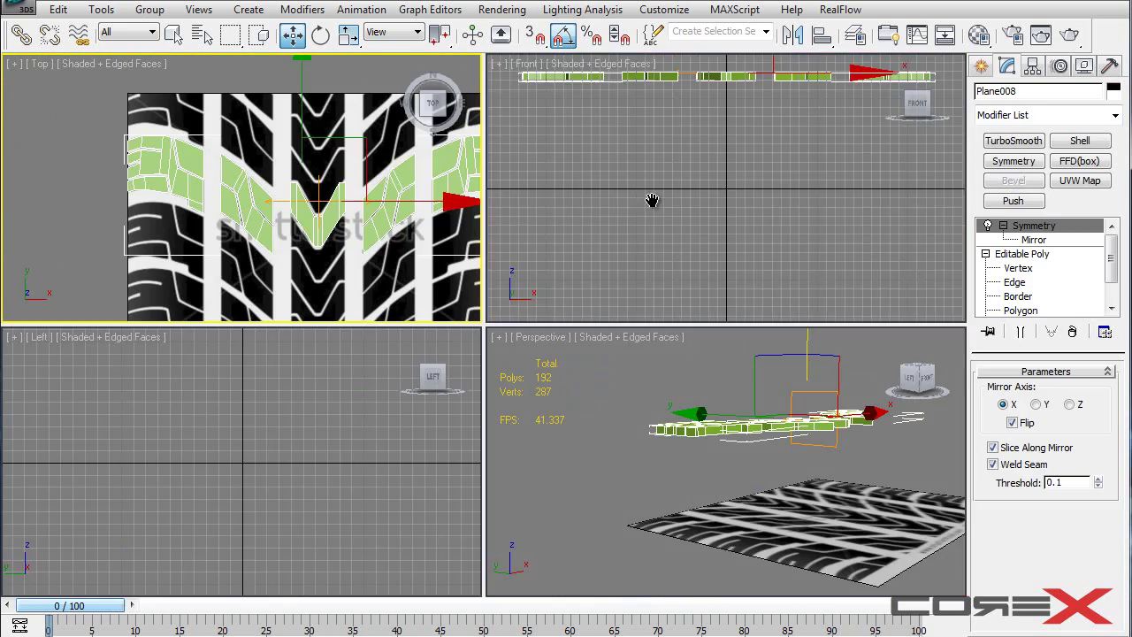
scroll(626, 218, down, 3)
middle_drag(626, 217, 853, 154)
middle_drag(775, 172, 832, 172)
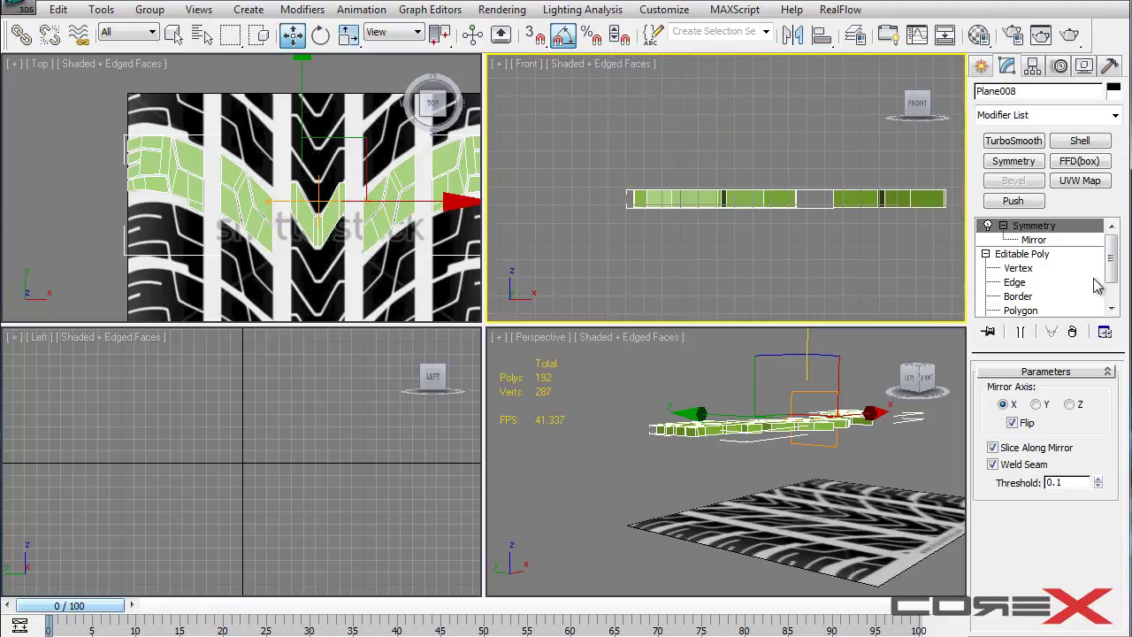
Loop-select the lower edges of the shoulder blocks and keep only those at the outer ends of the tread selected
click(1015, 283)
scroll(663, 465, up, 8)
middle_drag(662, 472, 682, 571)
scroll(849, 470, up, 3)
scroll(575, 472, down, 2)
click(676, 575)
ctrl+click(626, 548)
click(1076, 484)
alt+middle_drag(690, 496, 658, 363)
scroll(660, 364, down, 4)
alt+middle_drag(697, 427, 720, 345)
scroll(815, 537, down, 4)
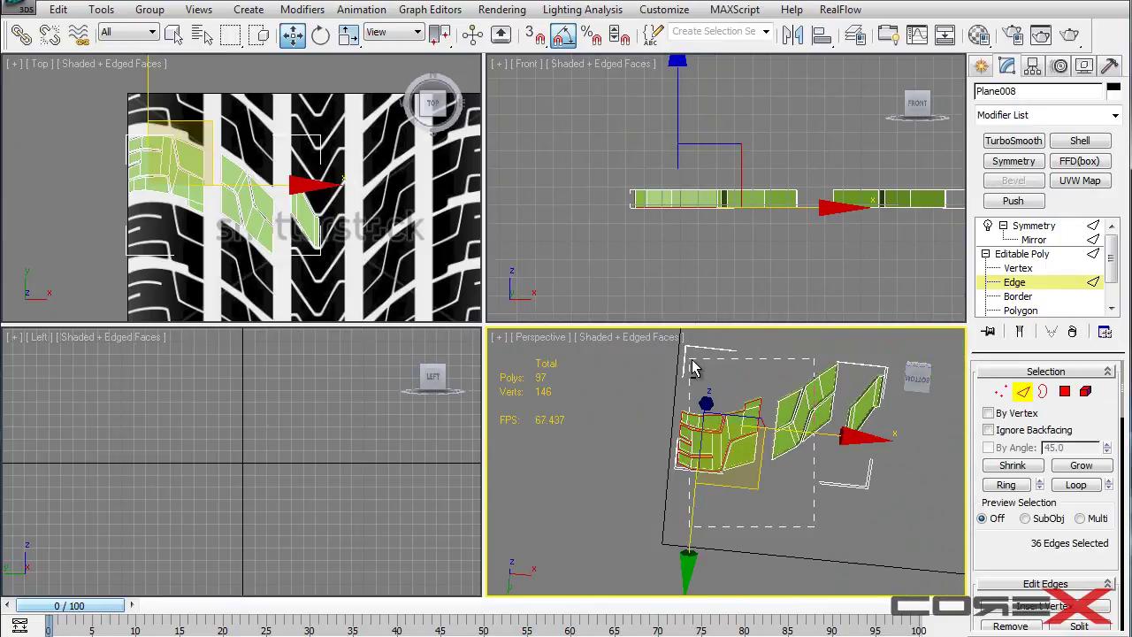
alt+drag(691, 356, 690, 355)
Extrude the selected edges downward in several segments in the Front view, curving outward and back inward as a tire sidewall
alt+middle_drag(701, 354, 701, 520)
scroll(724, 352, up, 5)
key(alt+w)
alt+middle_drag(288, 159, 227, 258)
key(alt+w)
right_click(622, 166)
key(alt+w)
middle_drag(596, 190, 629, 144)
scroll(629, 145, up, 2)
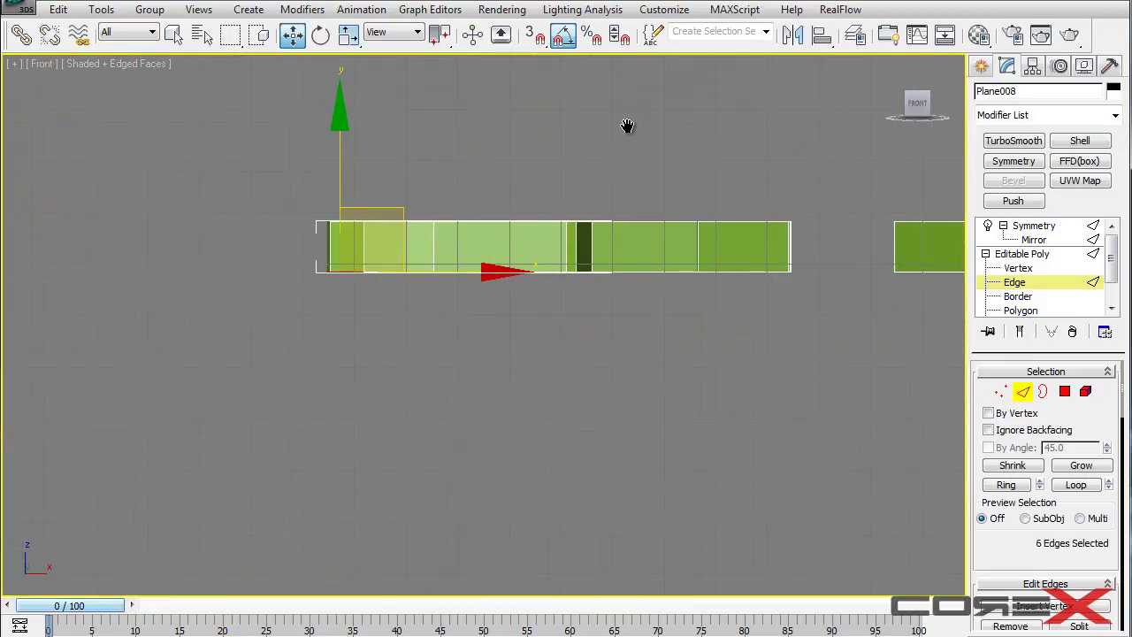
middle_drag(389, 207, 441, 194)
shift+drag(452, 195, 424, 242)
middle_drag(424, 285, 446, 166)
shift+drag(440, 131, 418, 372)
middle_drag(490, 270, 465, 268)
Inspect the new curved sidewall strips from several angles in the Perspective view
key(alt+w)
alt+middle_drag(627, 389, 739, 419)
key(alt+w)
alt+middle_drag(536, 380, 473, 354)
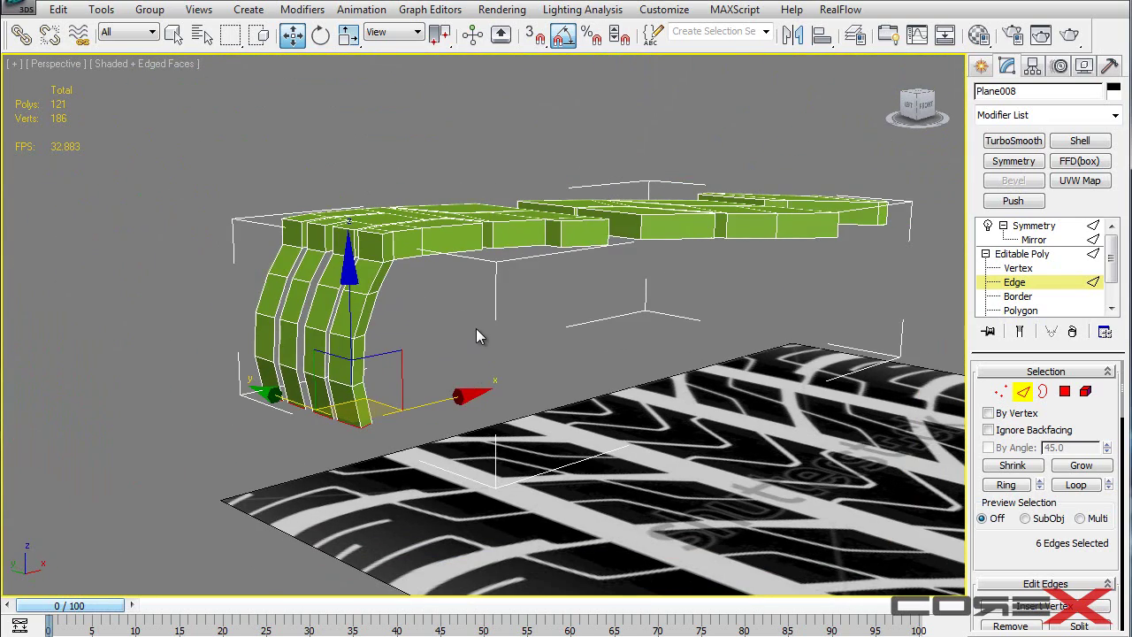
alt+middle_drag(377, 324, 321, 294)
key(alt+w)
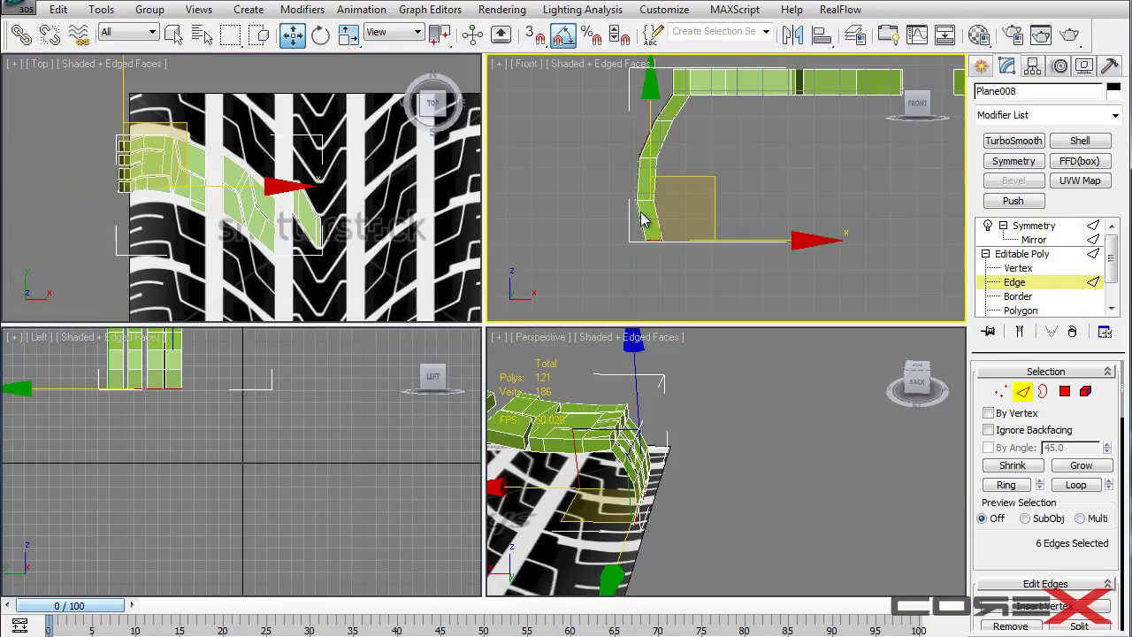
Leave edge editing and examine the sidewall profile on both mirrored sides in the Front view
middle_drag(695, 158, 633, 210)
scroll(633, 210, down, 2)
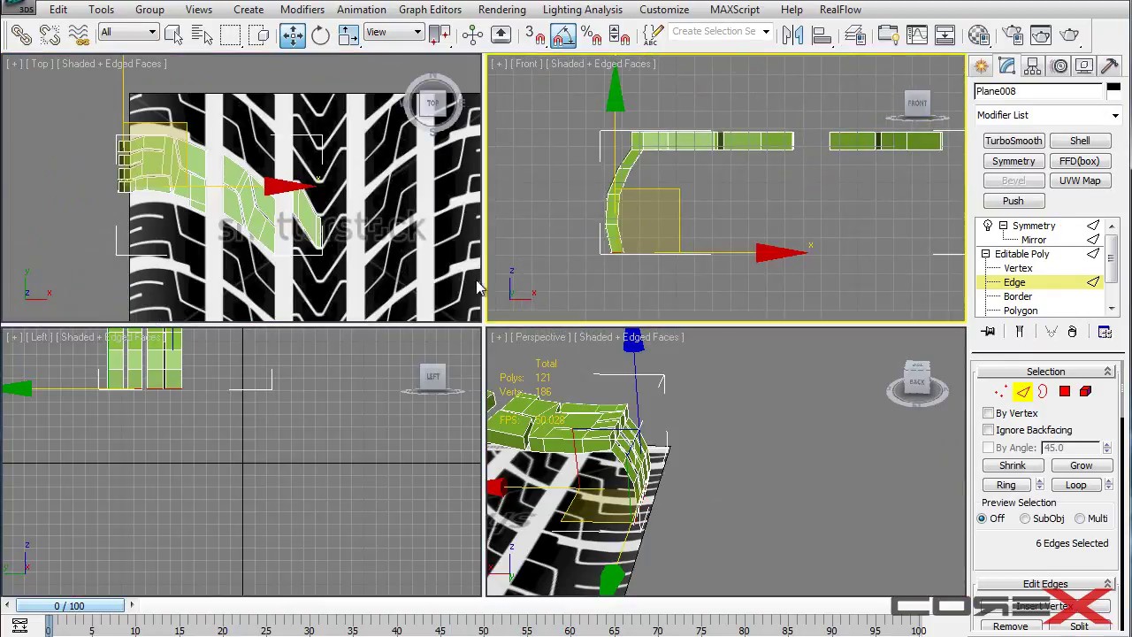
middle_drag(228, 481, 235, 536)
scroll(642, 260, up, 3)
scroll(644, 259, down, 1)
middle_drag(695, 217, 660, 217)
scroll(748, 217, down, 1)
key(alt+w)
click(737, 186)
middle_drag(740, 195, 591, 198)
scroll(478, 322, down, 3)
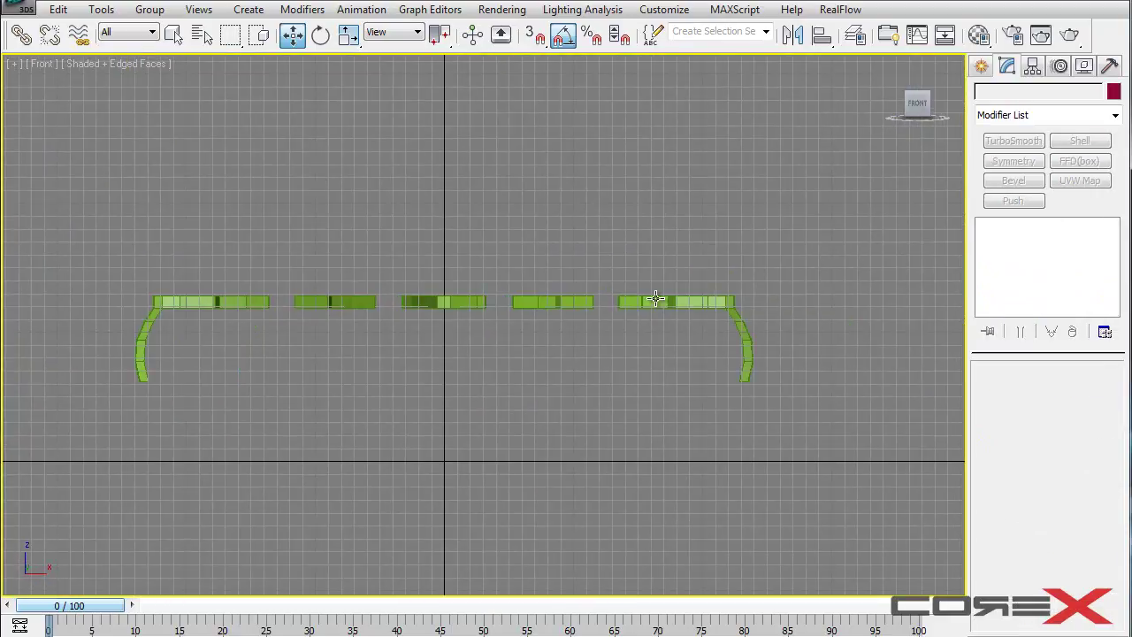
Select the mirrored tread row and move it down in Y along the reference pattern in the Top view
click(652, 301)
key(alt+w)
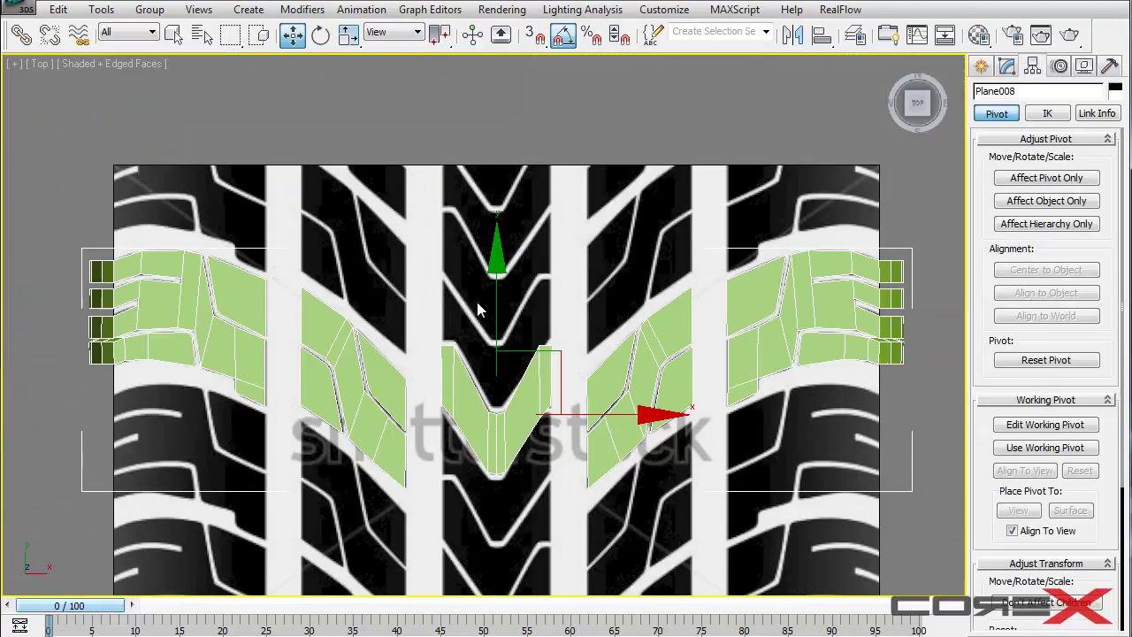
scroll(480, 312, down, 3)
middle_drag(484, 311, 492, 274)
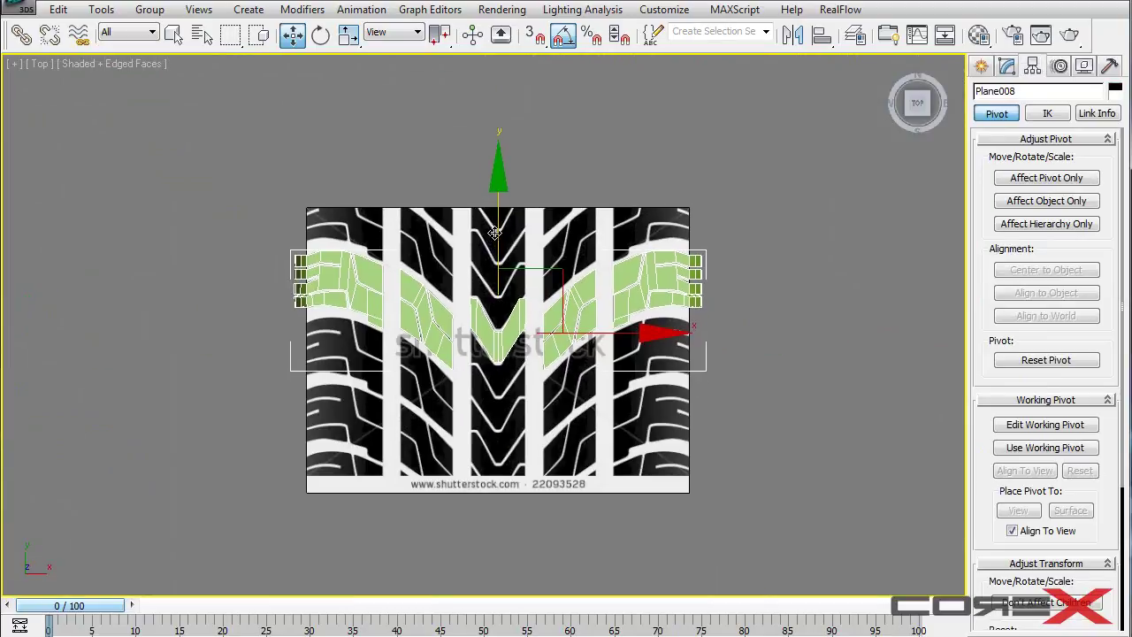
drag(501, 217, 503, 317)
middle_drag(506, 301, 498, 249)
scroll(491, 309, up, 4)
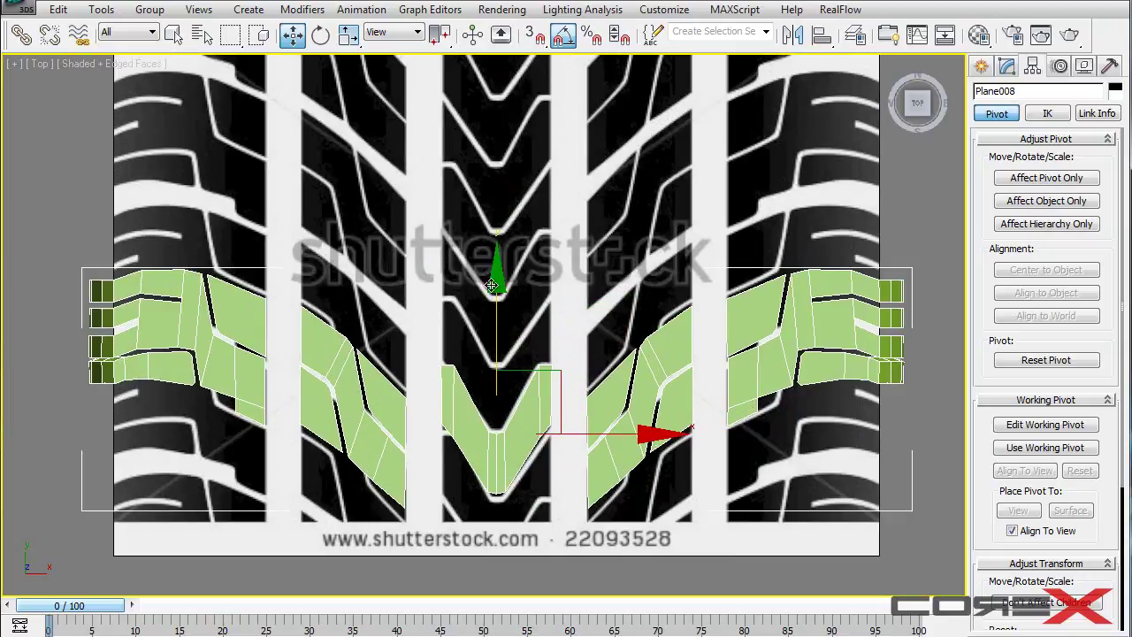
Try a copy of the tread row one pattern row up, then move the original row up in Y onto the reference
mouse_move(497, 305)
shift+mouse_down()
mouse_move(518, 168)
mouse_move(551, 120)
shift+mouse_up()
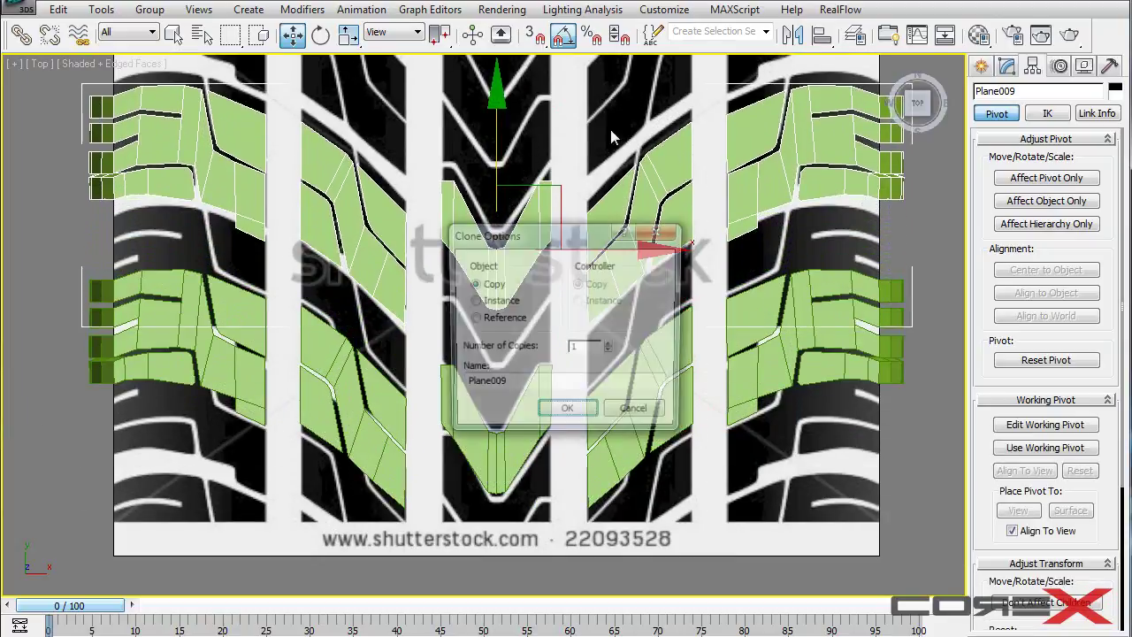
click(638, 413)
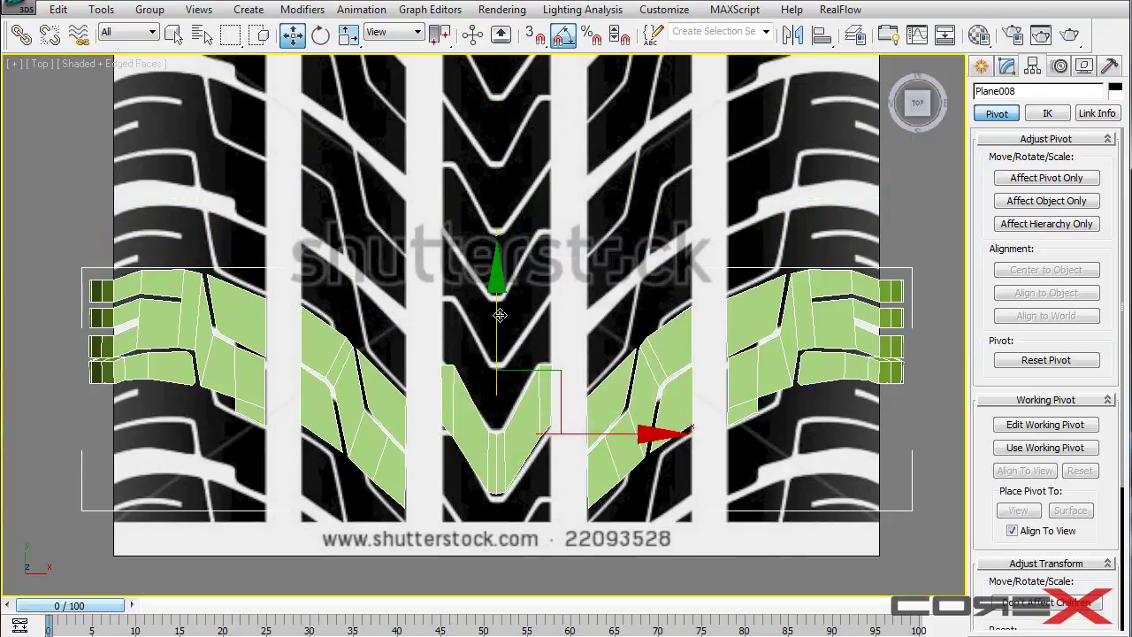
drag(498, 314, 508, 246)
middle_drag(520, 233, 553, 218)
scroll(553, 218, up, 3)
click(712, 261)
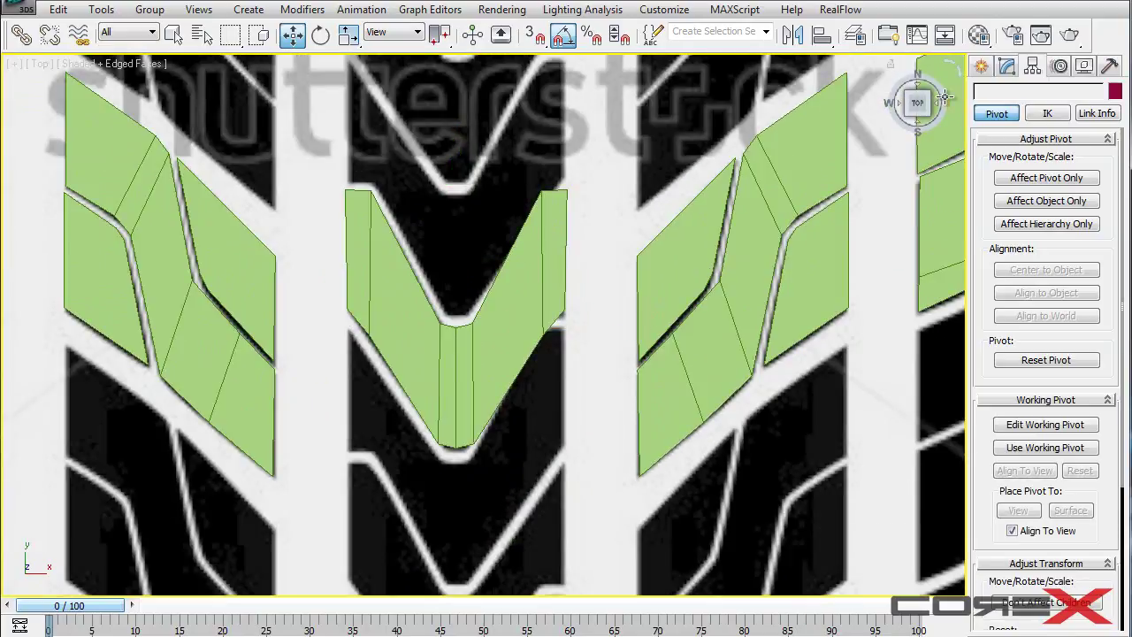
Clone the central V block as an element of the same mesh and place it directly below the original V
click(1006, 67)
click(517, 331)
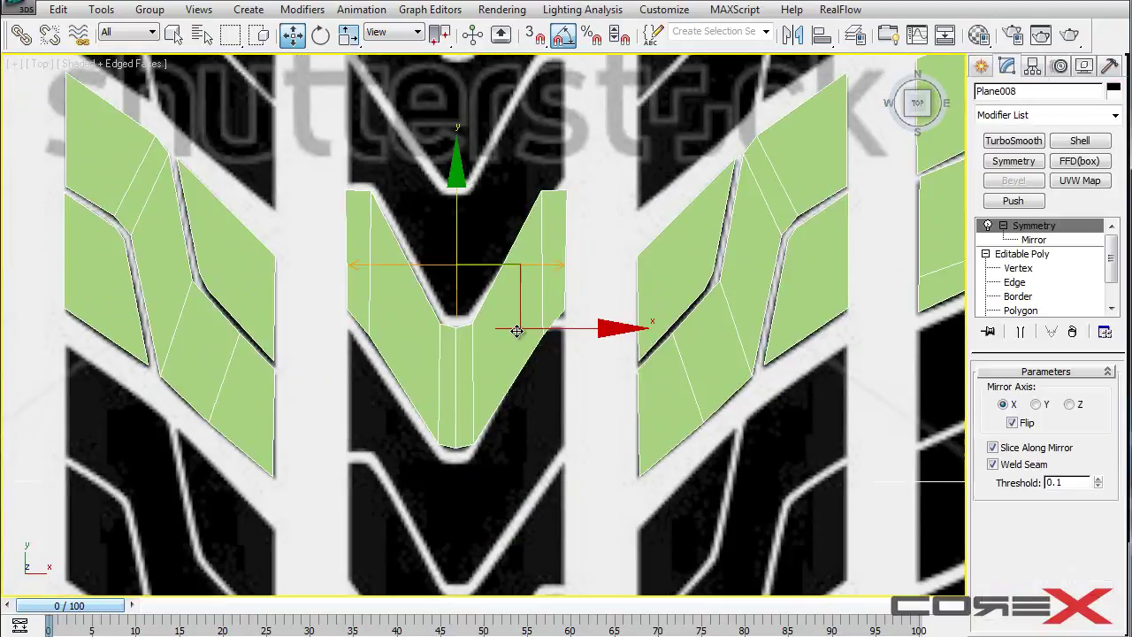
click(1112, 307)
click(1052, 283)
key(3)
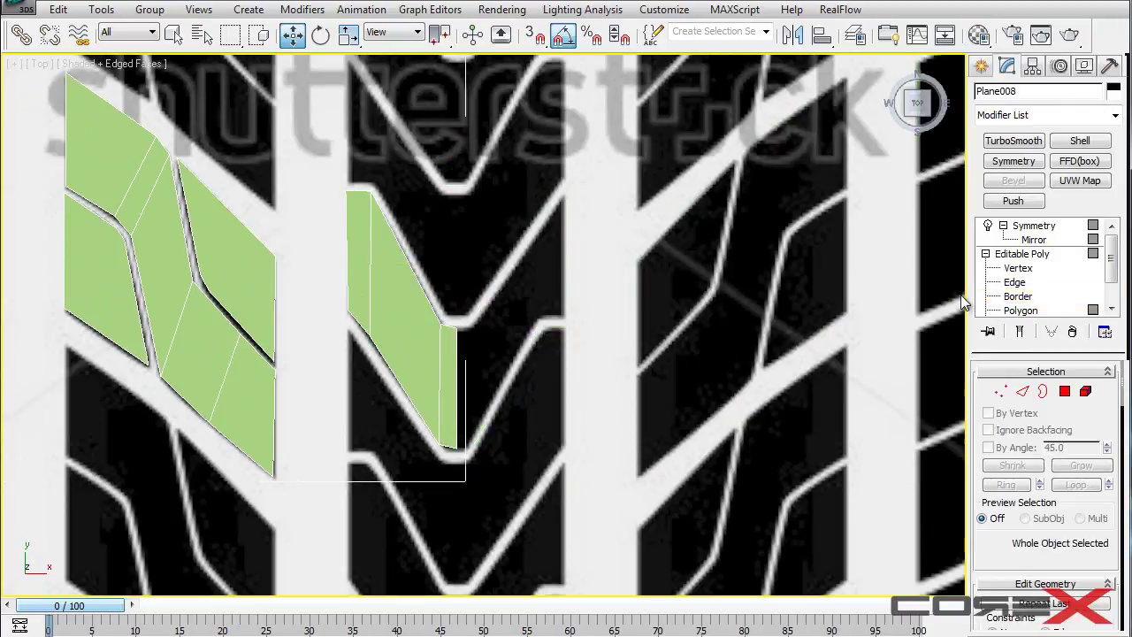
click(1022, 311)
click(1086, 392)
click(410, 356)
middle_drag(432, 327, 484, 258)
shift+drag(453, 170, 452, 283)
click(515, 329)
click(502, 354)
click(636, 353)
click(1054, 228)
click(705, 175)
scroll(536, 235, down, 1)
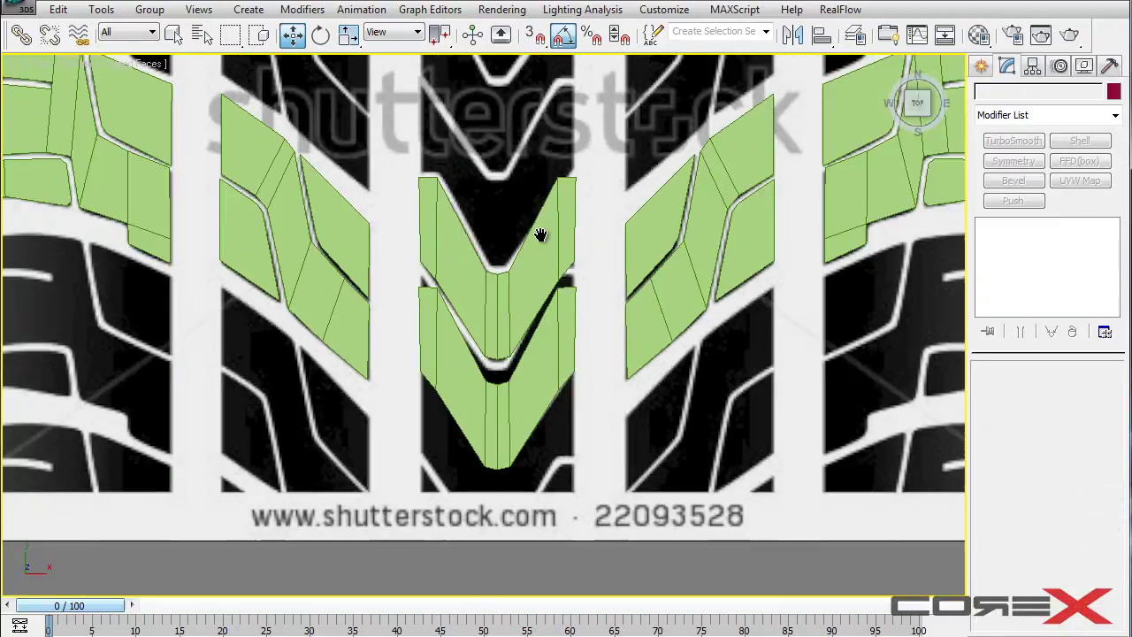
middle_drag(537, 250, 539, 289)
scroll(539, 289, down, 2)
scroll(538, 300, up, 3)
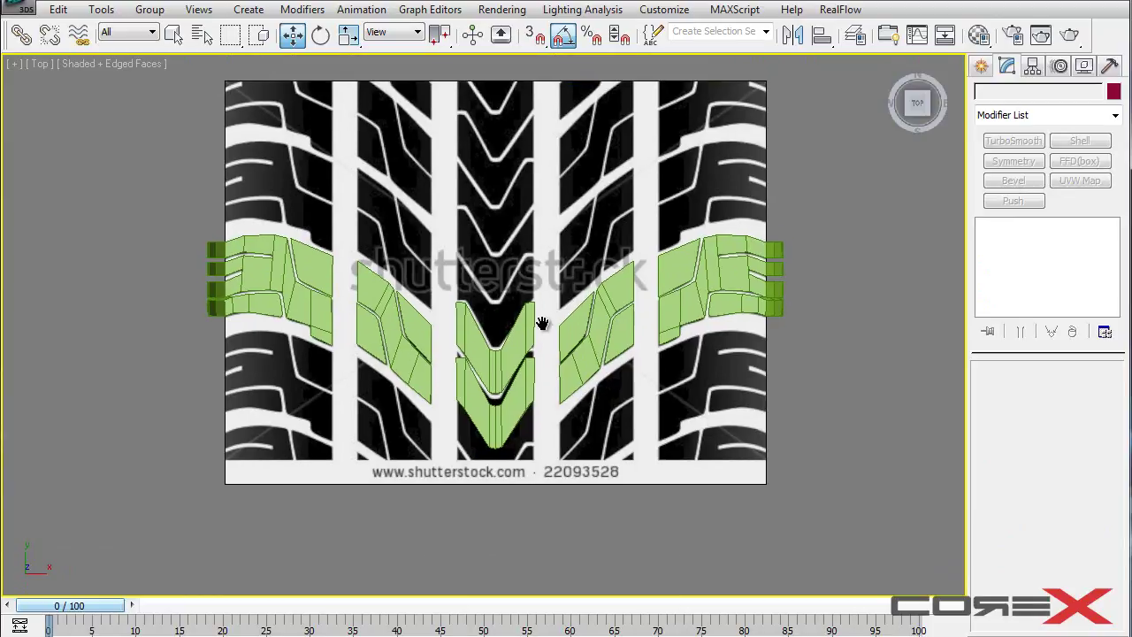
Make one Copy of the whole tread row, shifted up in Y to the next row of the reference pattern
click(535, 329)
mouse_move(472, 258)
middle_down()
mouse_move(511, 363)
mouse_move(520, 346)
middle_up()
shift+drag(519, 347, 524, 203)
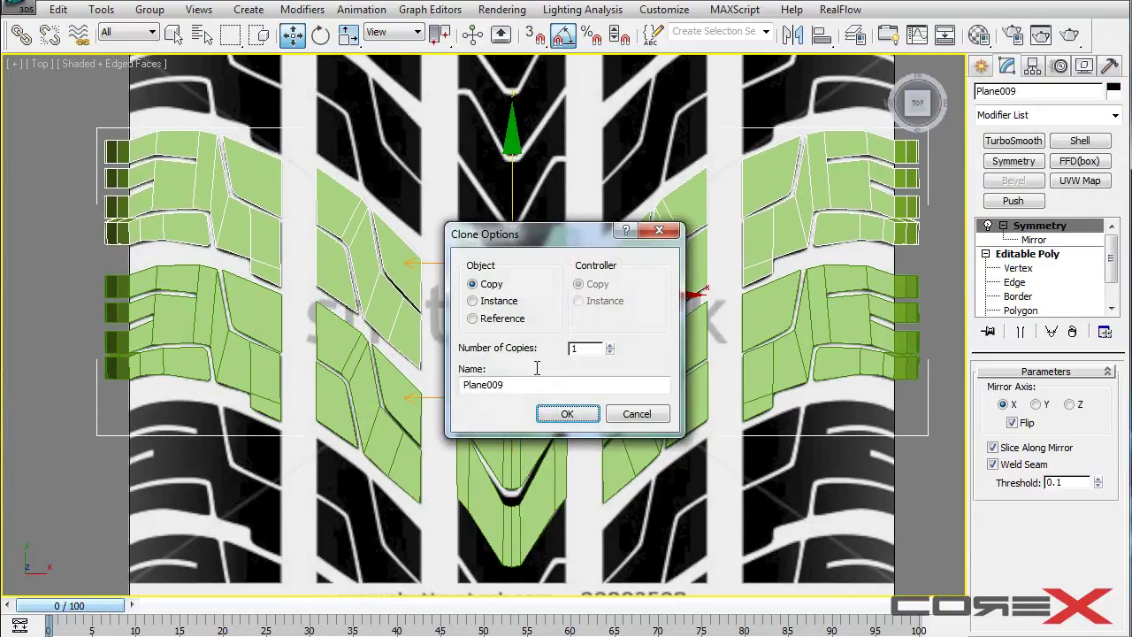
drag(525, 240, 672, 175)
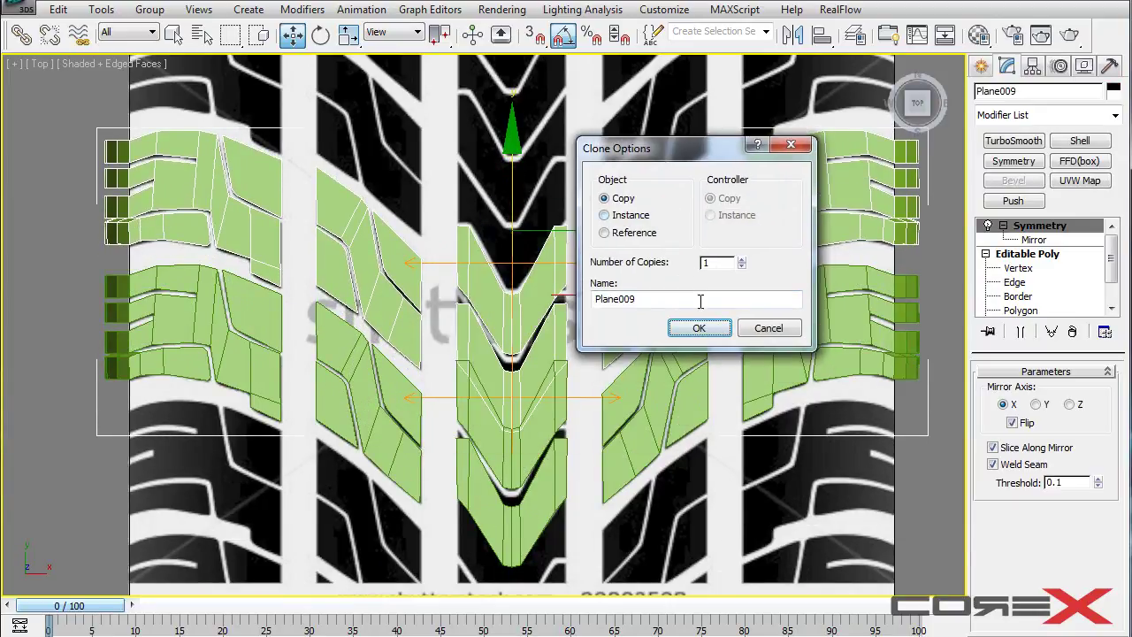
click(701, 329)
Select the lower V element of the original tread row and nudge it up slightly in Y
scroll(463, 303, up, 5)
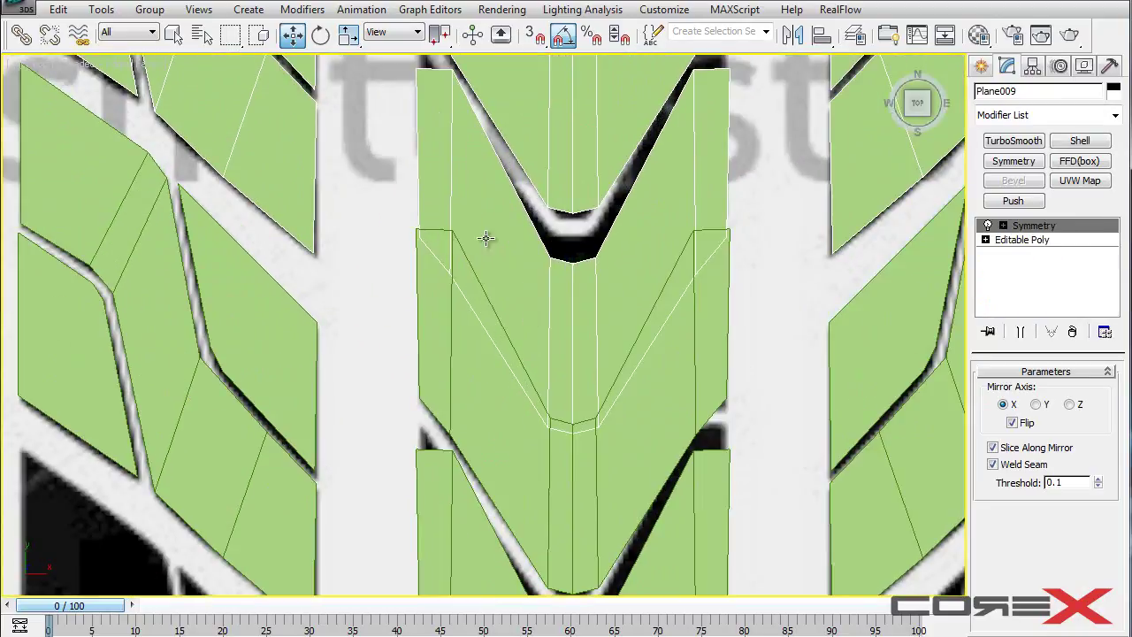
scroll(425, 263, down, 2)
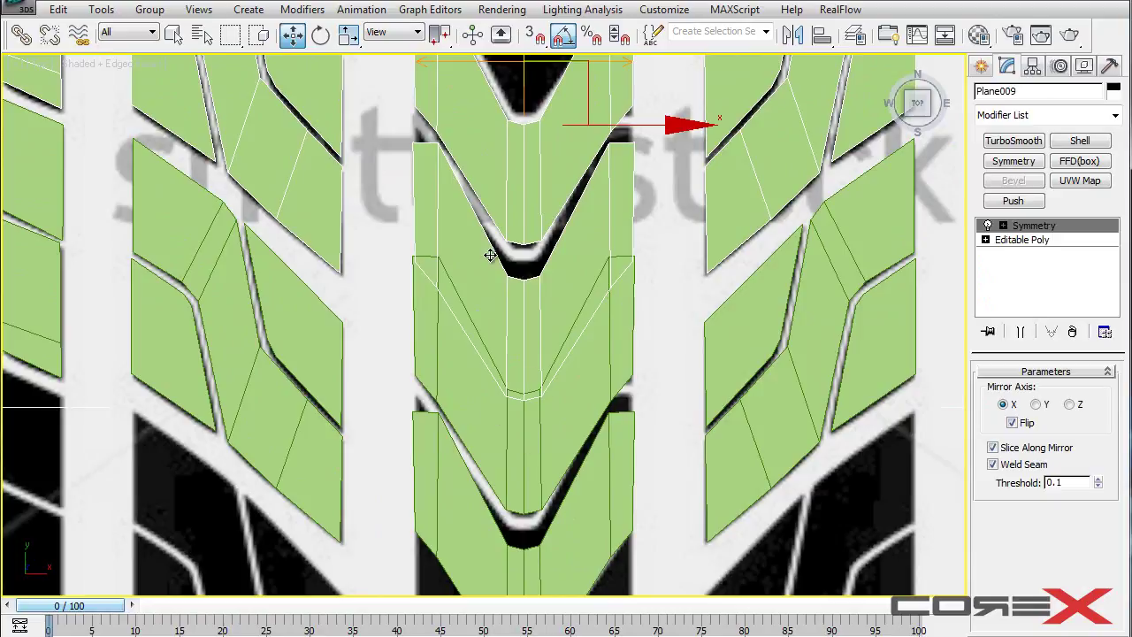
middle_drag(538, 295, 468, 266)
click(567, 413)
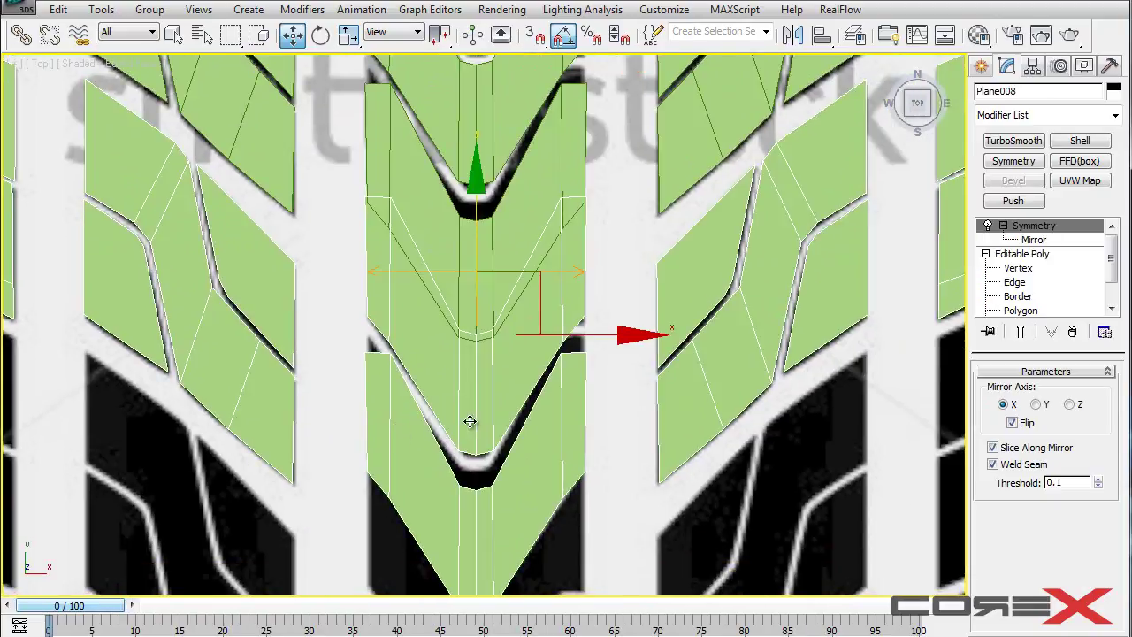
drag(1113, 262, 1109, 298)
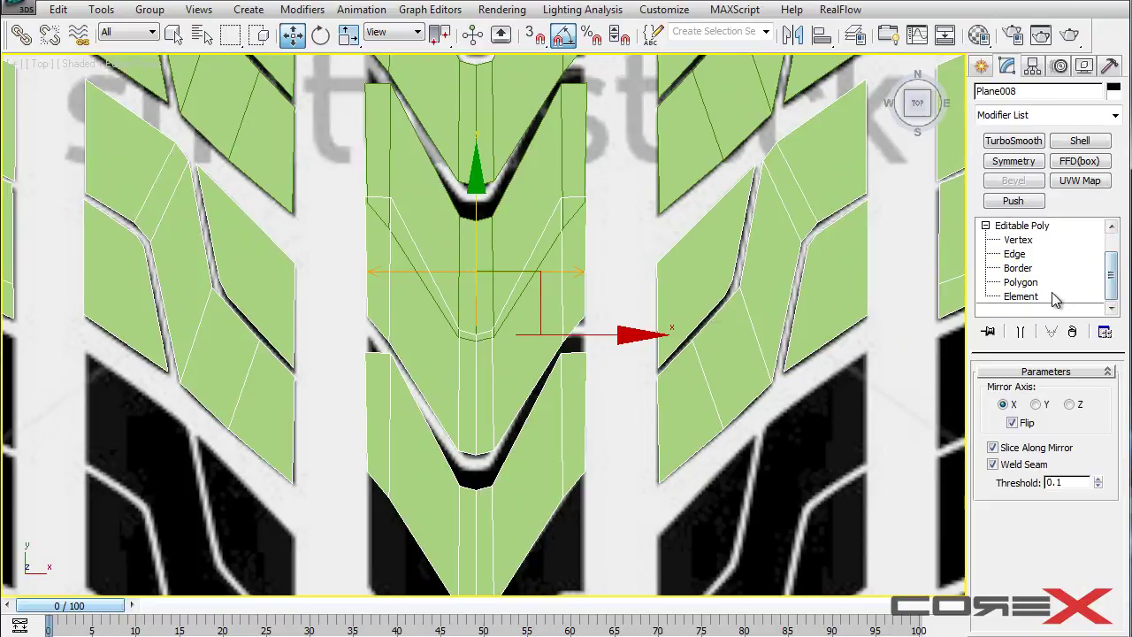
click(1021, 297)
click(455, 508)
drag(422, 343, 423, 335)
Move the lower V's inner notch vertices down and its outer top vertices up in Y to even out the groove
click(1018, 241)
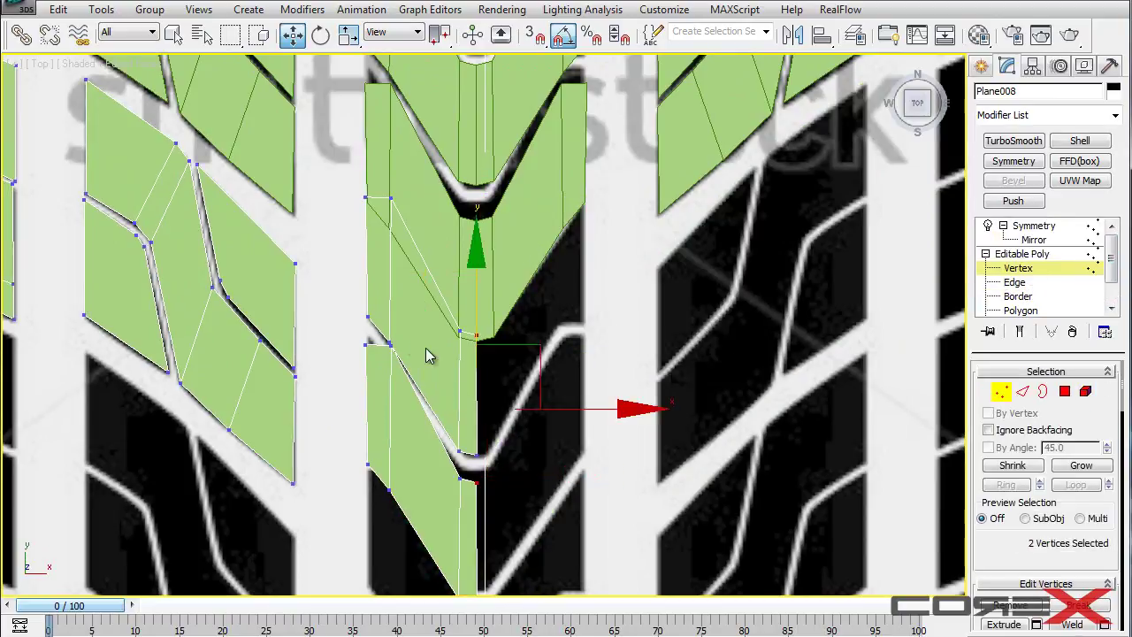
scroll(426, 348, up, 6)
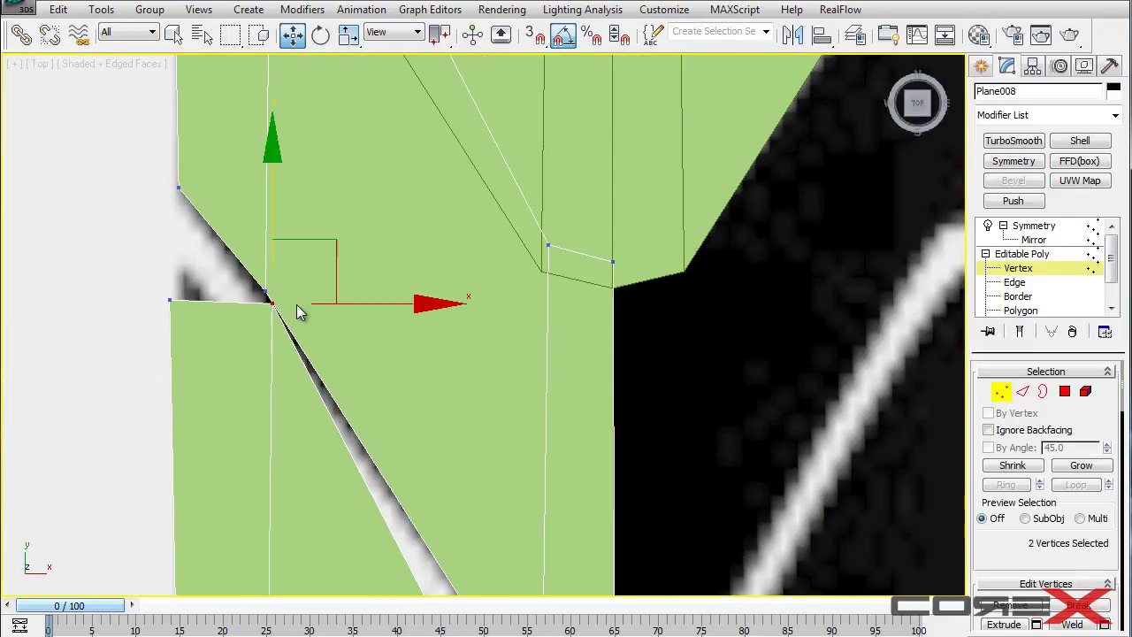
scroll(353, 313, down, 3)
scroll(385, 522, down, 2)
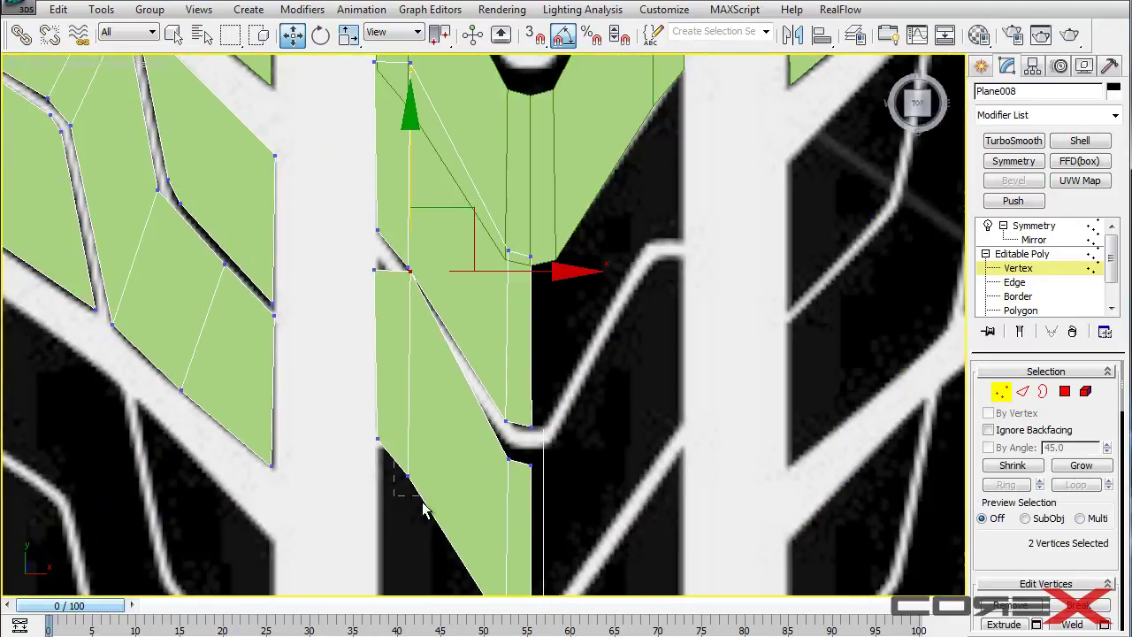
ctrl+drag(425, 516, 426, 518)
key(BackSpace)
key(ctrl+z)
middle_drag(441, 274, 421, 308)
scroll(420, 308, up, 4)
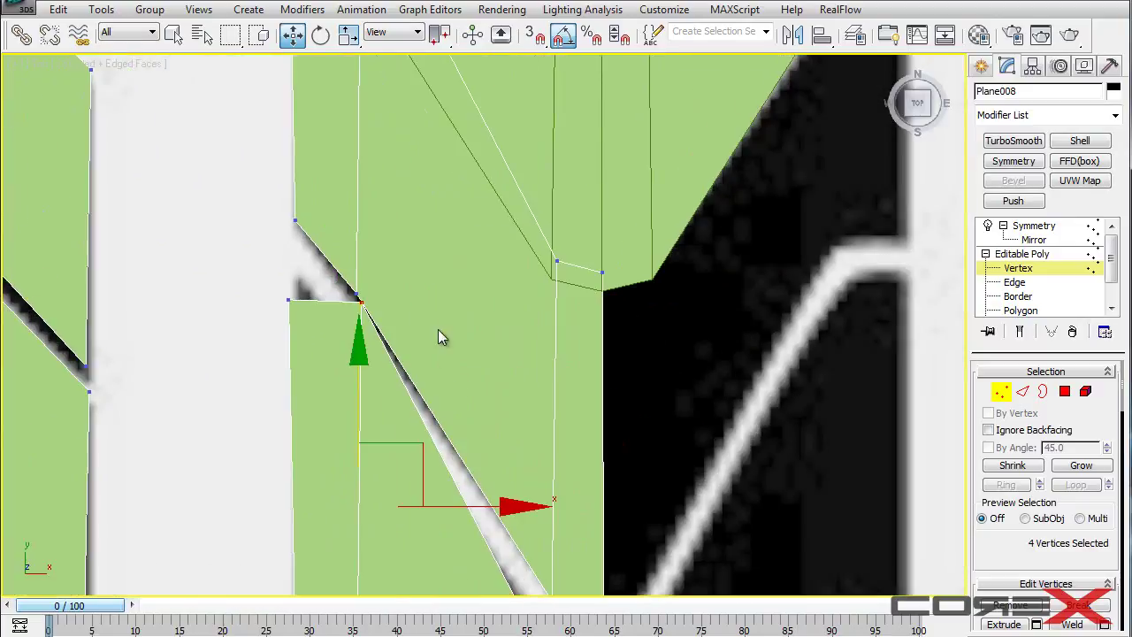
drag(361, 358, 360, 390)
drag(253, 281, 306, 315)
drag(279, 209, 291, 142)
Raise the lower V's bottom outer, bend and tip vertices in Y to slim the block toward the reference
scroll(376, 318, down, 4)
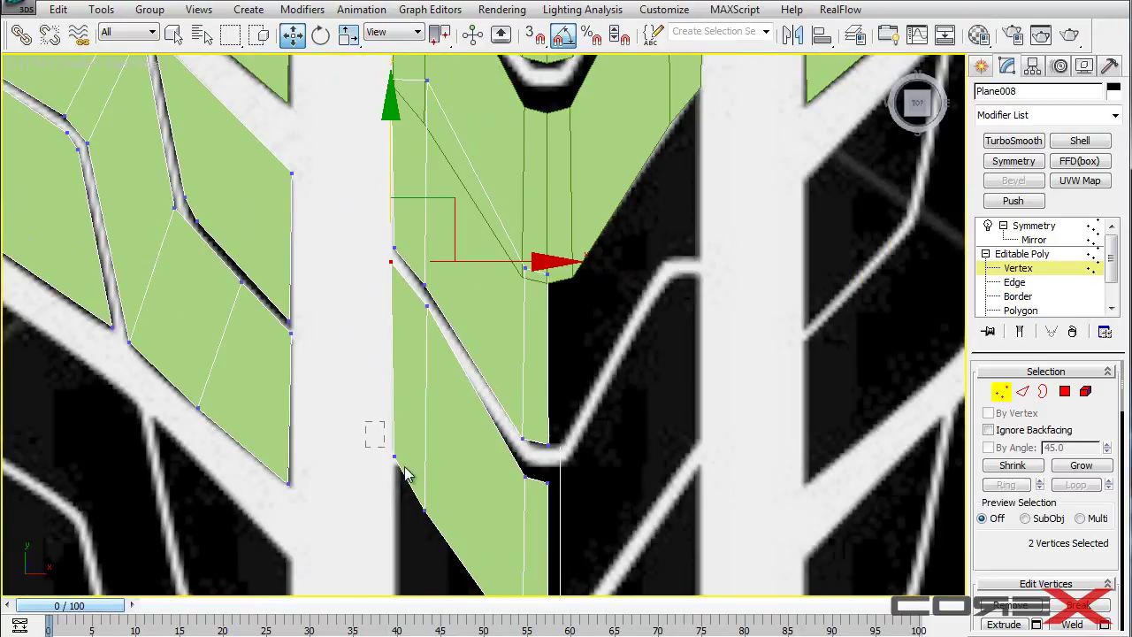
drag(436, 505, 466, 547)
drag(410, 378, 417, 332)
drag(413, 441, 434, 476)
middle_drag(494, 530, 497, 444)
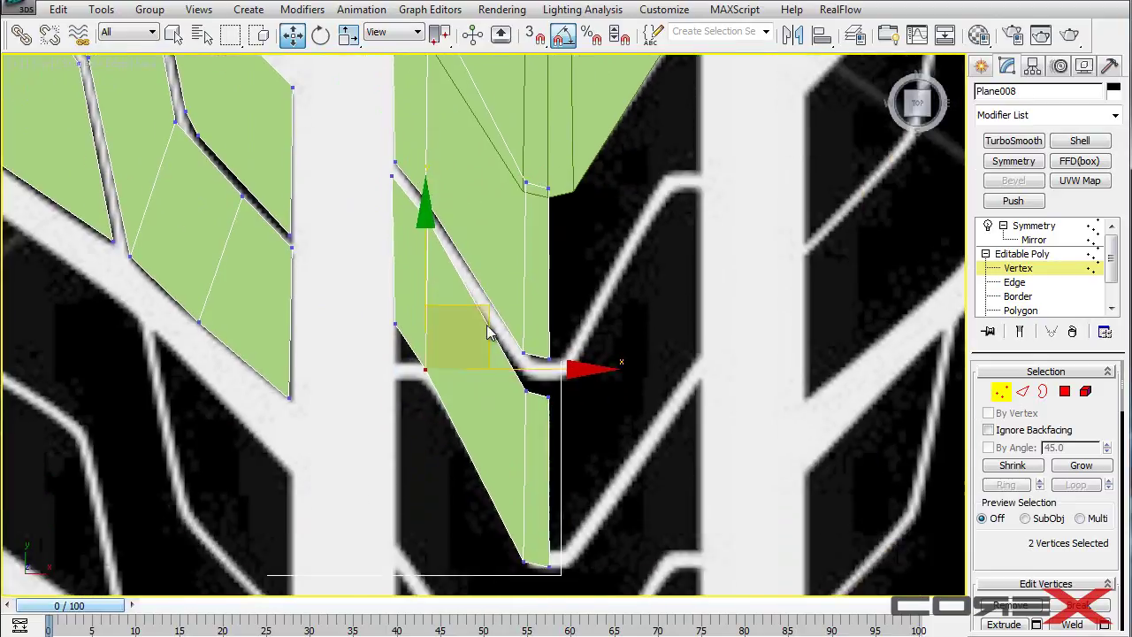
drag(503, 532, 581, 589)
drag(535, 462, 539, 422)
click(1008, 254)
Delete the copied upper tread row and reselect the original row
middle_drag(735, 244, 707, 356)
click(589, 223)
key(Delete)
click(611, 288)
scroll(527, 299, down, 2)
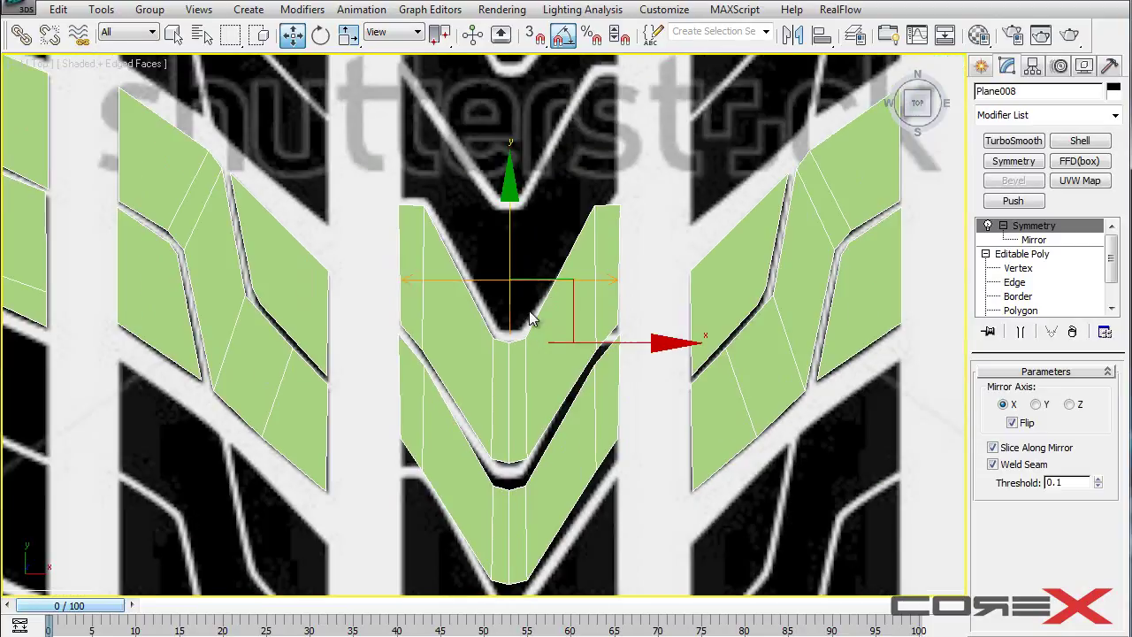
scroll(512, 255, down, 4)
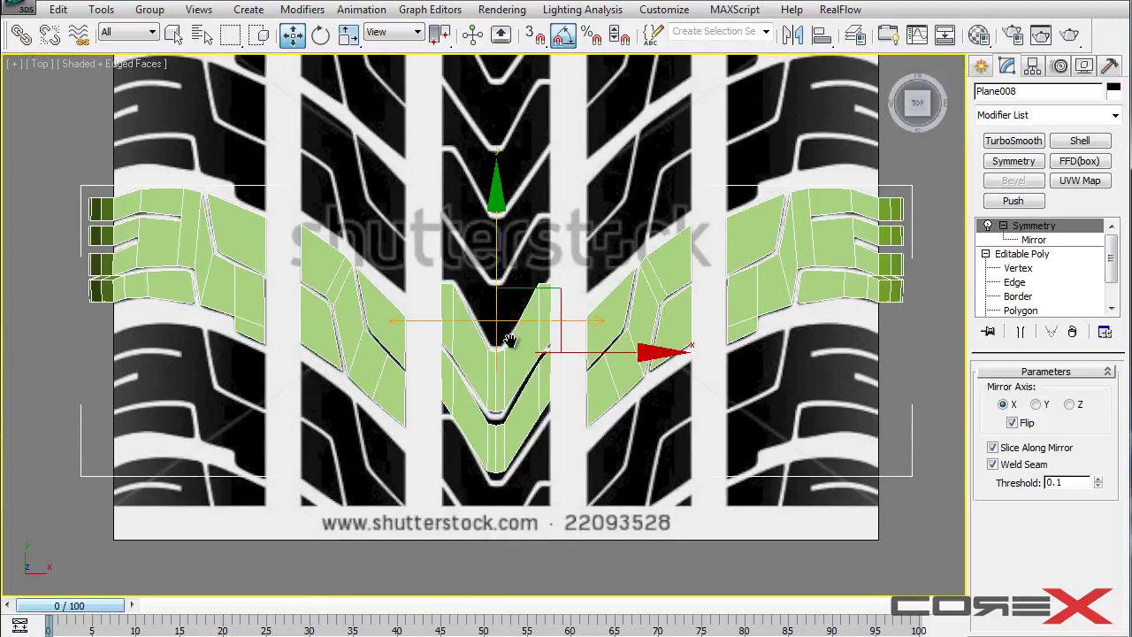
Clone the tread row upward in Y as one reference copy, spaced to match the next row of the reference image
shift+drag(490, 303, 508, 160)
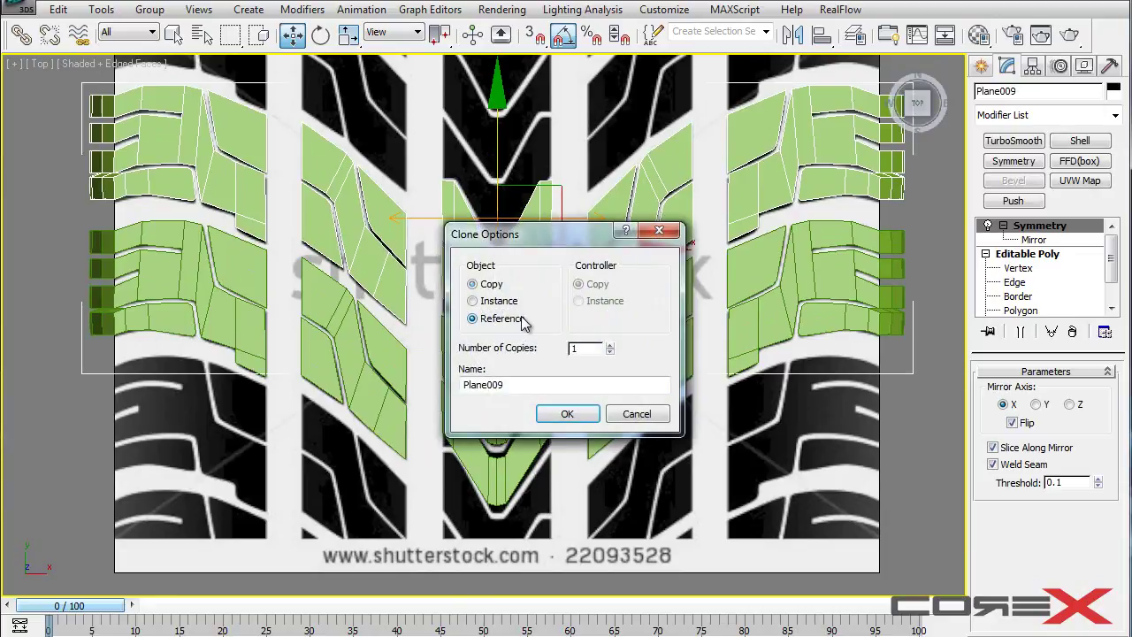
click(591, 419)
scroll(530, 351, up, 6)
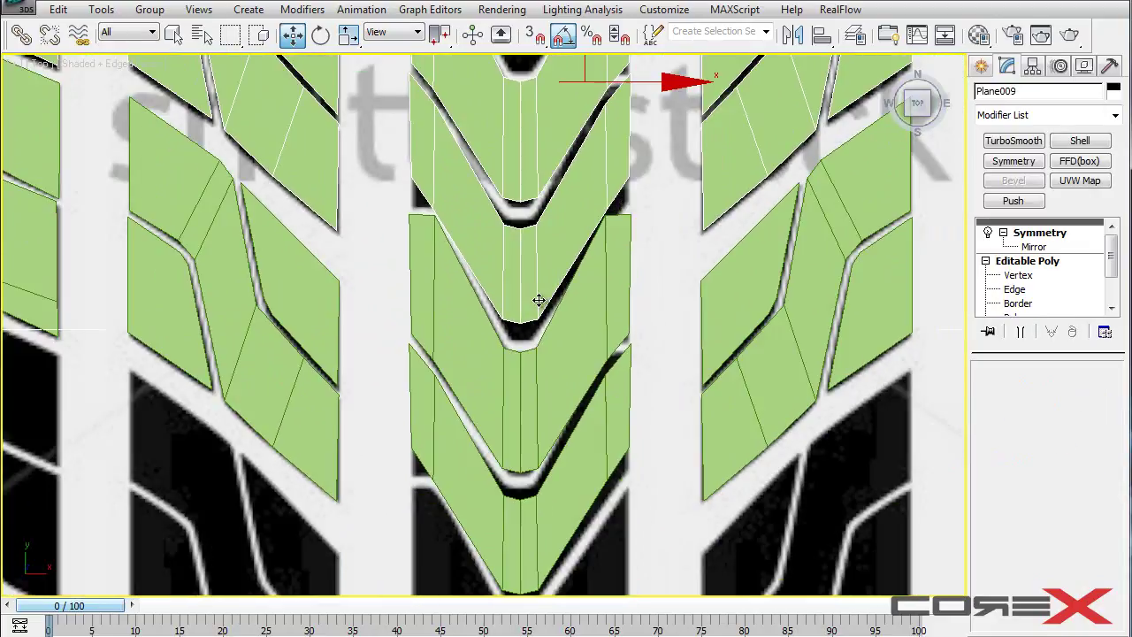
On the original row, adjust the lower V's bottom outer and bend vertices in Y so its outer end is level
drag(1109, 252, 1109, 276)
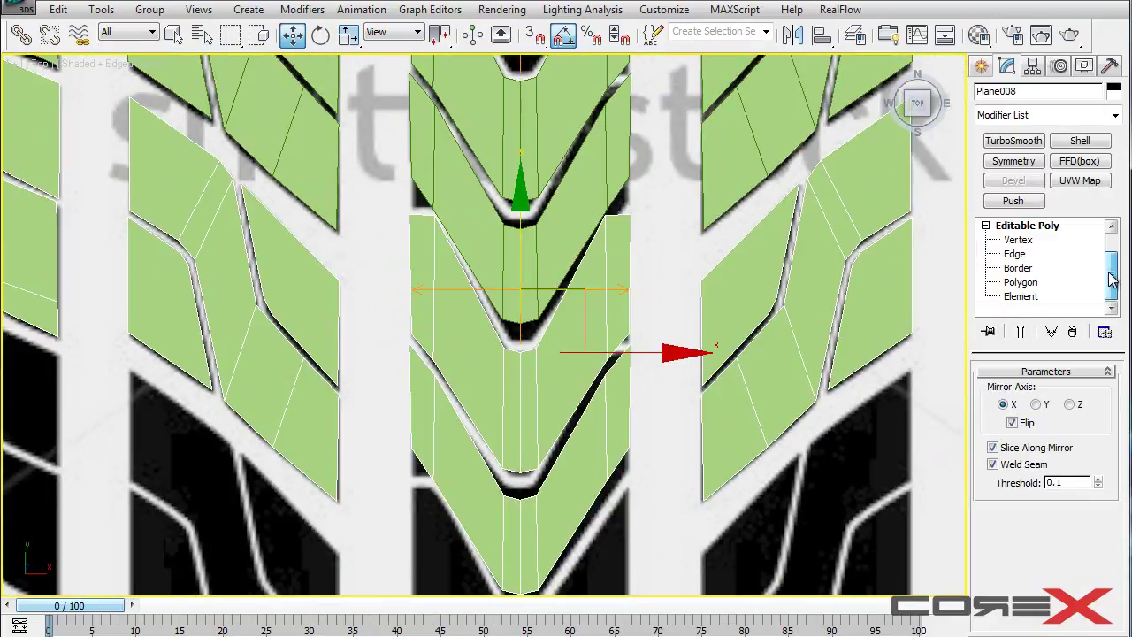
click(1020, 241)
middle_drag(494, 466, 501, 432)
mouse_move(515, 469)
mouse_down()
mouse_move(516, 450)
mouse_move(520, 459)
mouse_up()
drag(429, 423, 461, 464)
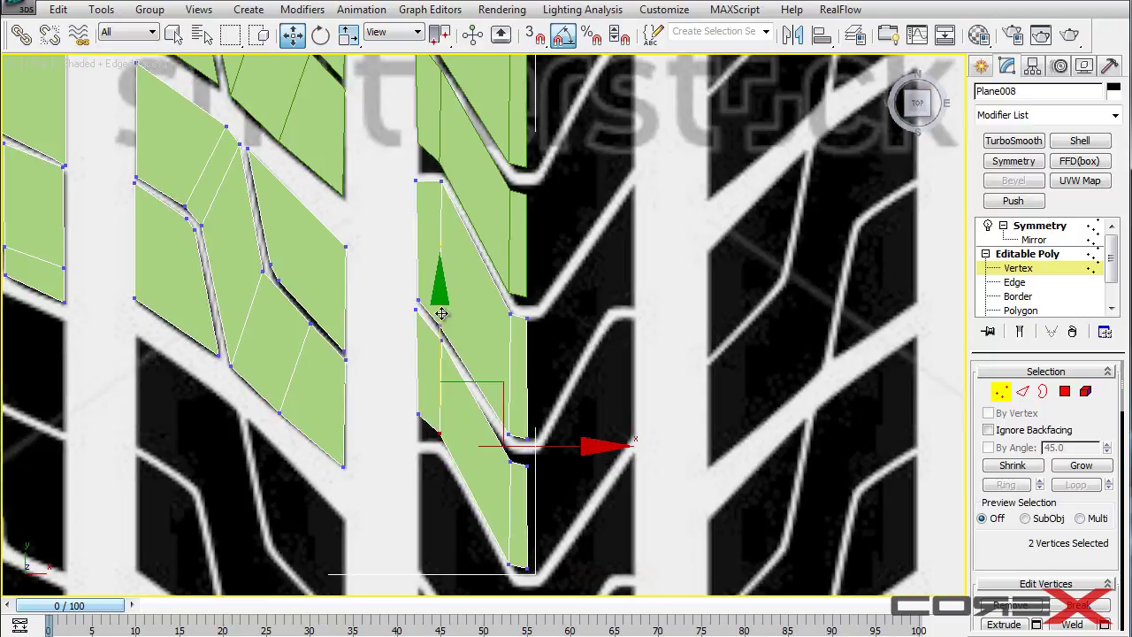
drag(443, 307, 443, 307)
drag(403, 372, 433, 417)
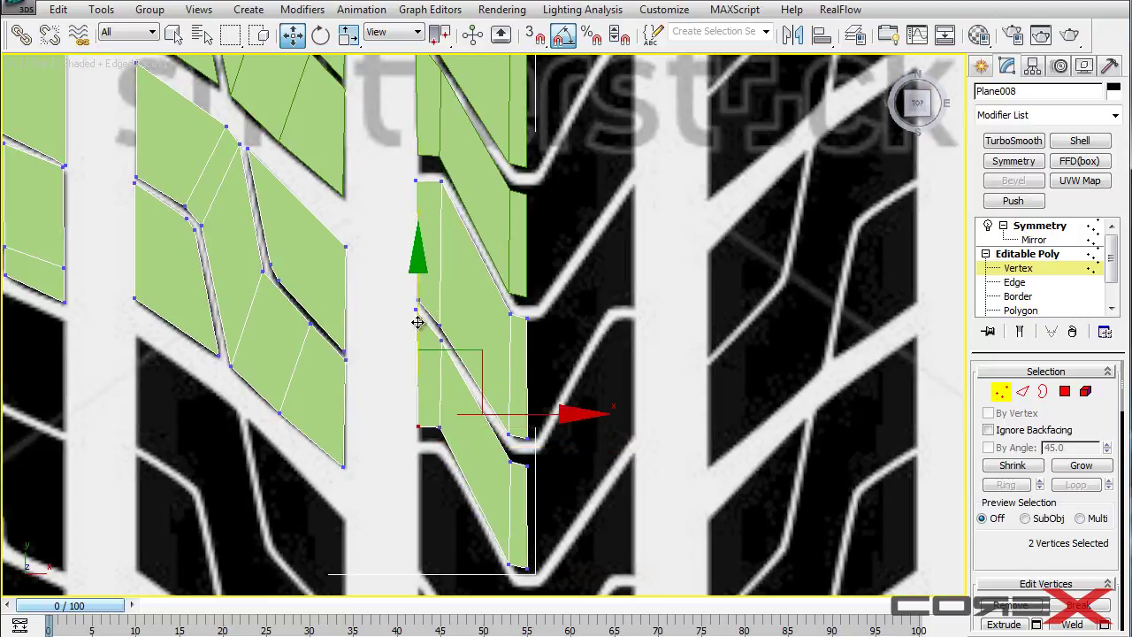
scroll(484, 262, down, 3)
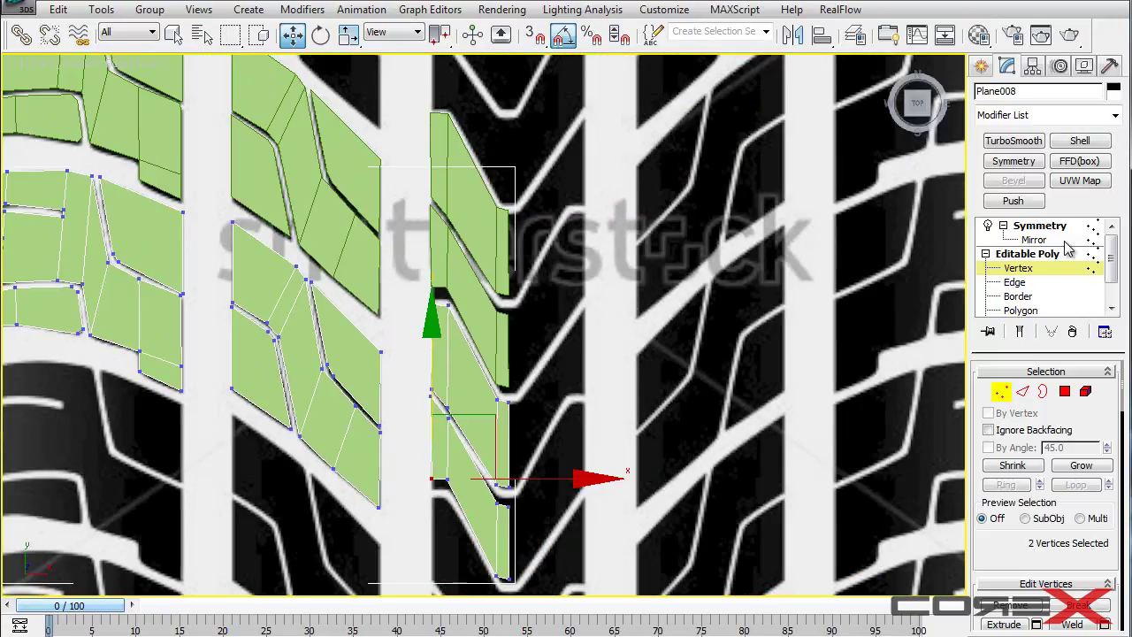
click(1019, 254)
Delete the copied upper tread row and select the original row again
click(430, 168)
click(684, 228)
key(Delete)
click(542, 413)
scroll(477, 377, down, 5)
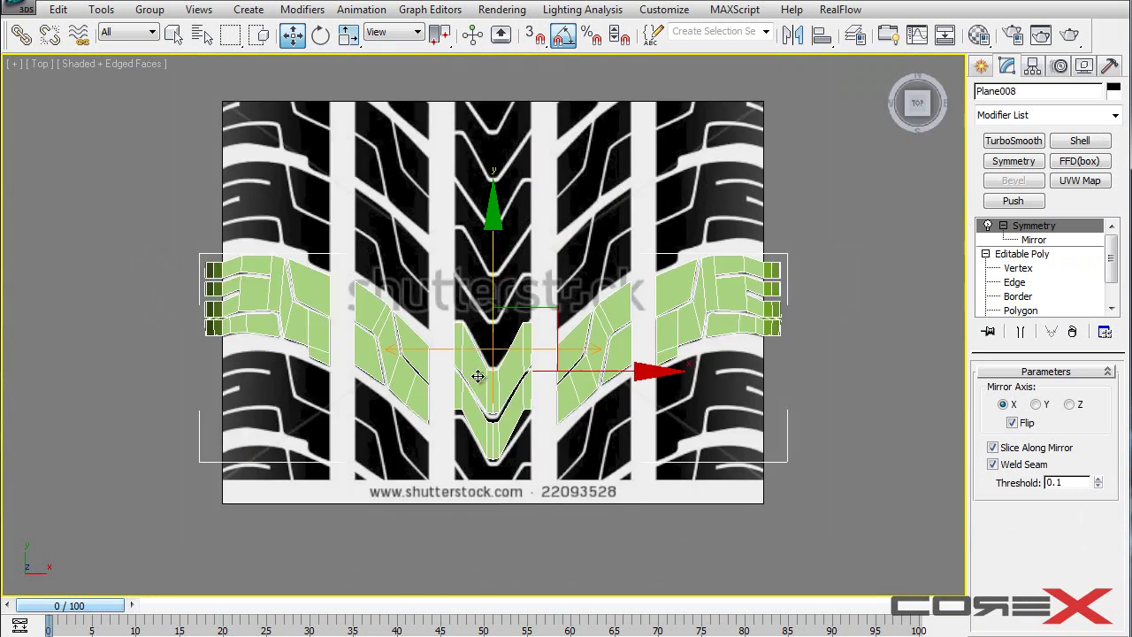
Clone the tread row upward in Y as 50 reference copies at one-row spacing
scroll(487, 349, up, 3)
shift+drag(502, 341, 516, 204)
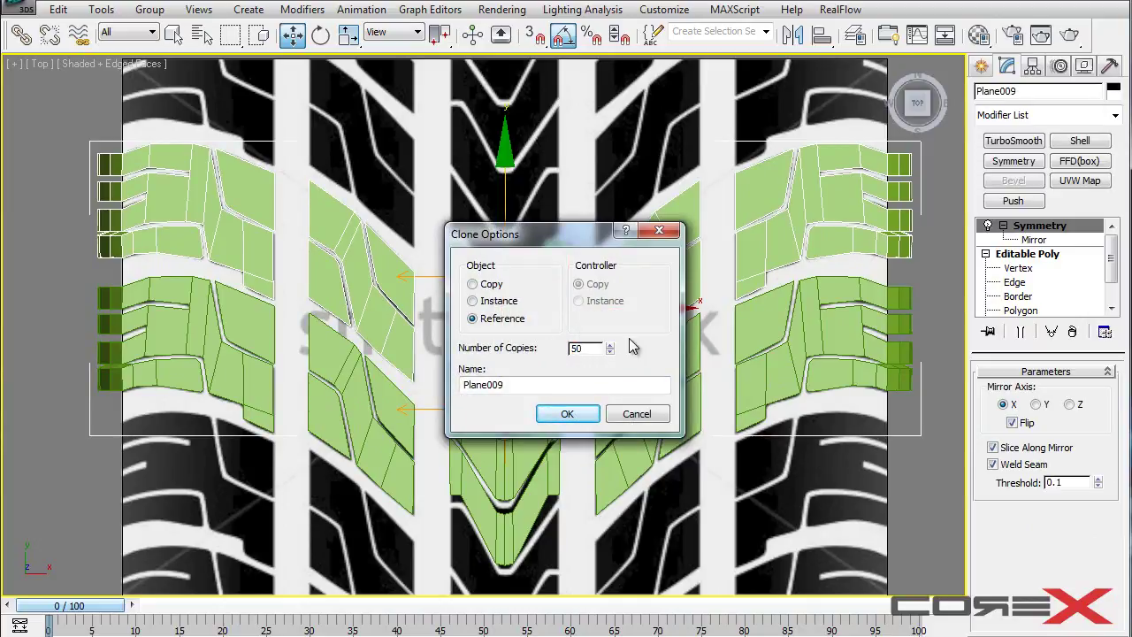
click(566, 414)
scroll(562, 408, down, 5)
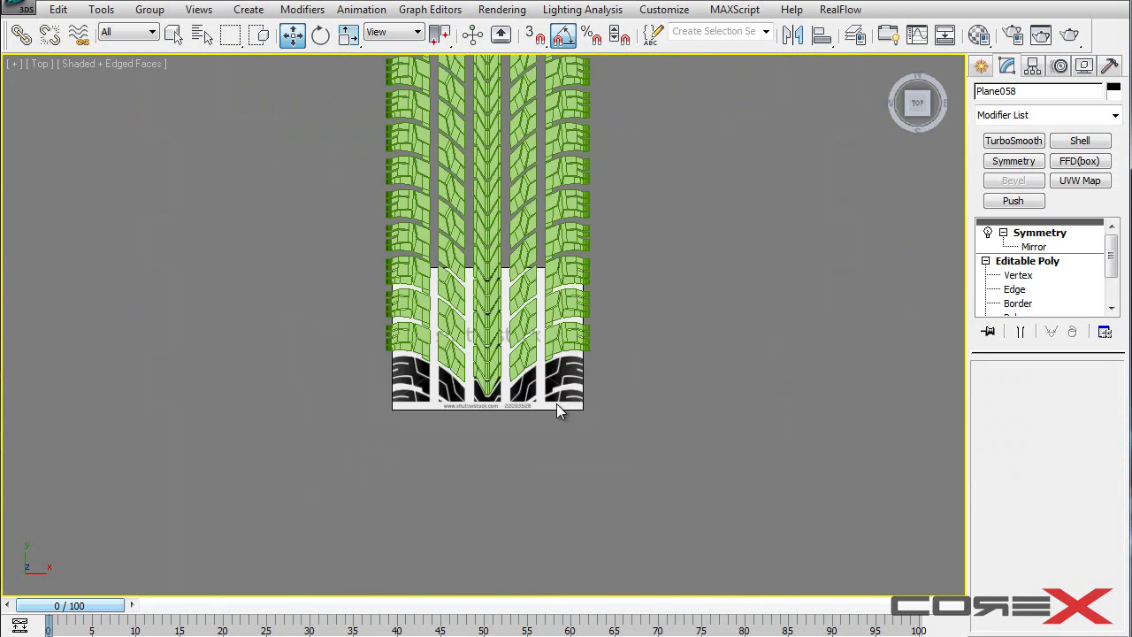
Examine the repeated tread rows in the Perspective view from several angles
key(alt+w)
middle_click(682, 434)
alt+middle_drag(682, 434, 761, 424)
key(alt+w)
key(z)
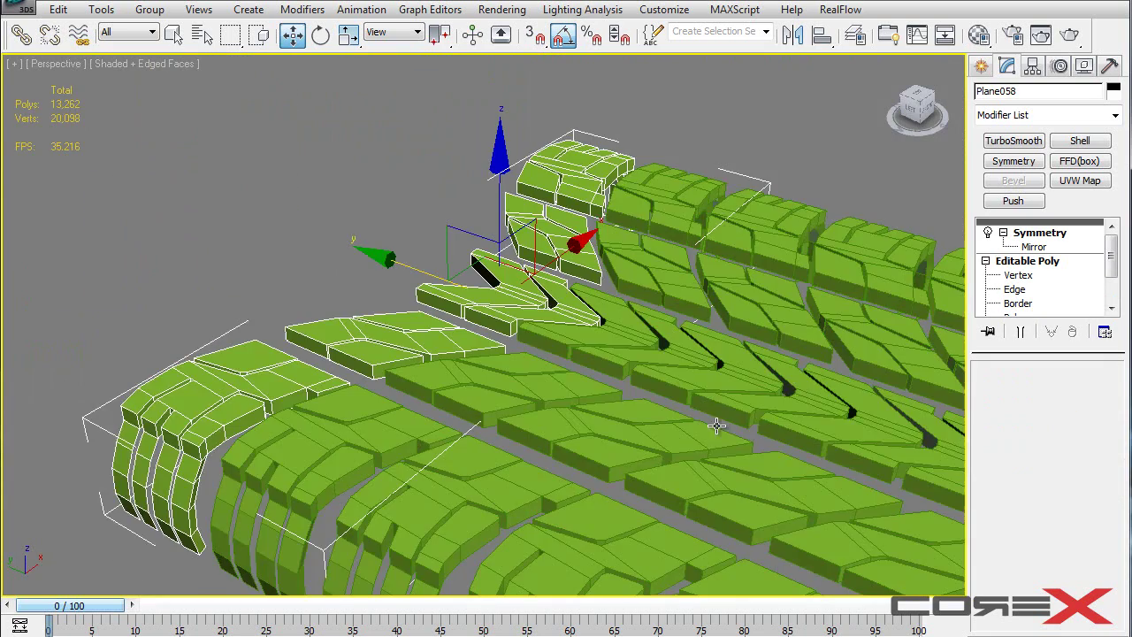
alt+middle_drag(623, 425, 635, 421)
scroll(635, 421, down, 6)
alt+middle_drag(809, 417, 489, 468)
alt+middle_drag(787, 381, 948, 368)
scroll(508, 365, up, 3)
alt+middle_drag(510, 373, 522, 392)
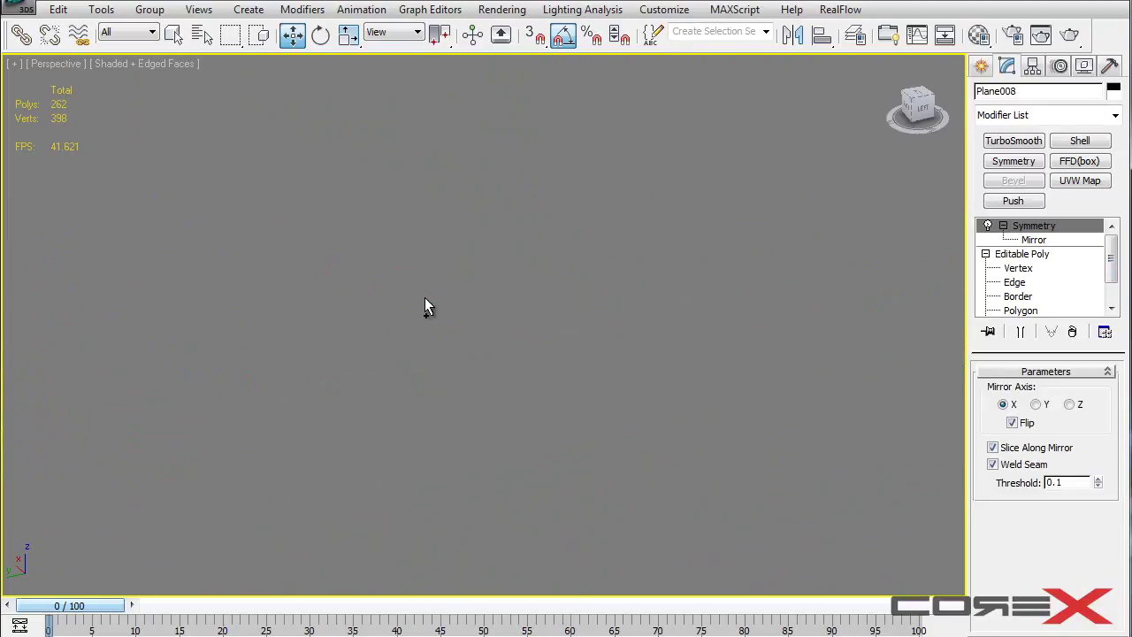
In the Top view, clone the original tread row upward in Y as 50 independent copies, spaced to the reference pattern
key(alt+w)
right_click(768, 214)
right_click(287, 237)
key(alt+w)
scroll(424, 249, up, 5)
middle_drag(619, 389, 480, 239)
scroll(481, 239, up, 4)
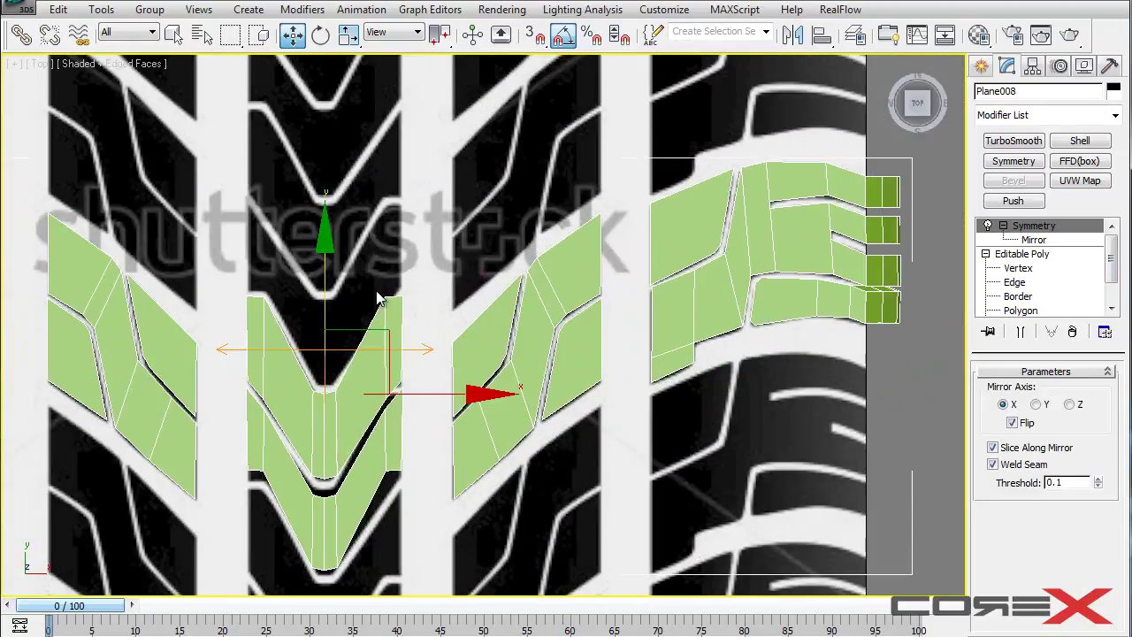
mouse_move(533, 283)
shift+mouse_down()
mouse_move(535, 142)
mouse_move(559, 83)
mouse_move(563, 92)
shift+mouse_up()
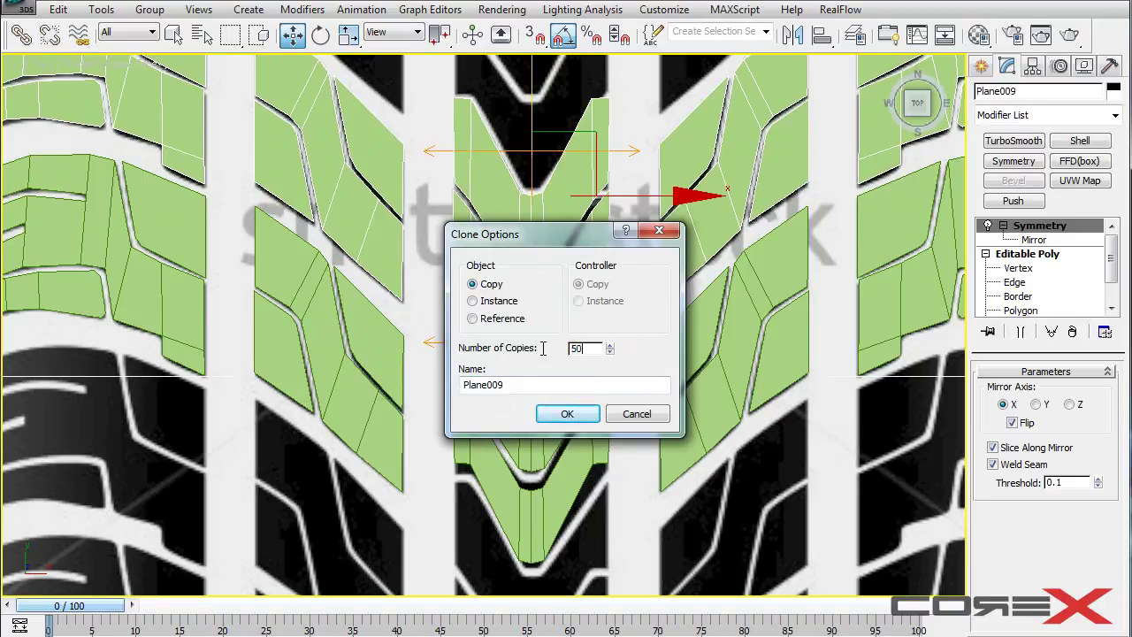
click(565, 415)
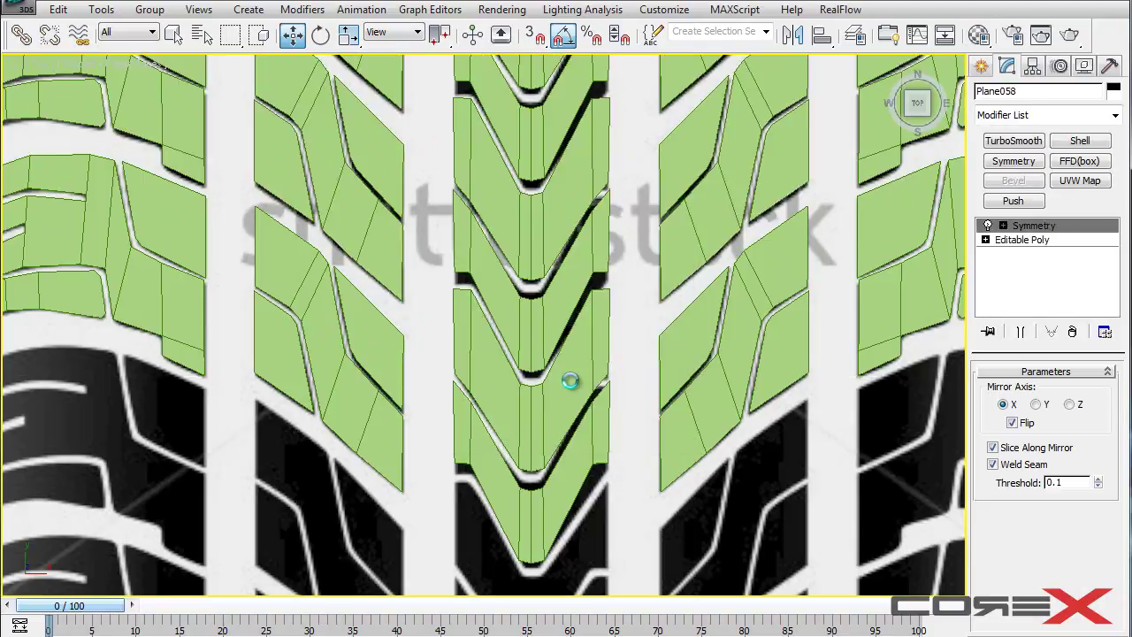
Select all the tread rows in the Perspective view and group them as Treads
key(alt+w)
key(alt+w)
alt+middle_drag(708, 427, 647, 421)
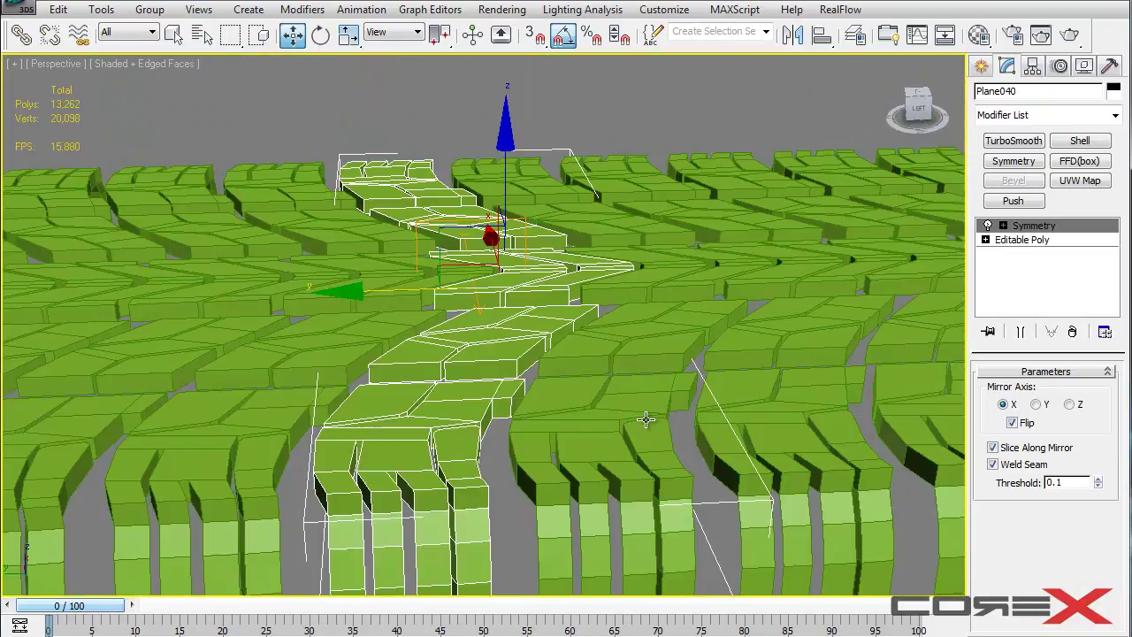
scroll(619, 408, down, 5)
scroll(570, 387, down, 3)
alt+middle_drag(573, 386, 670, 303)
key(ctrl+a)
click(149, 8)
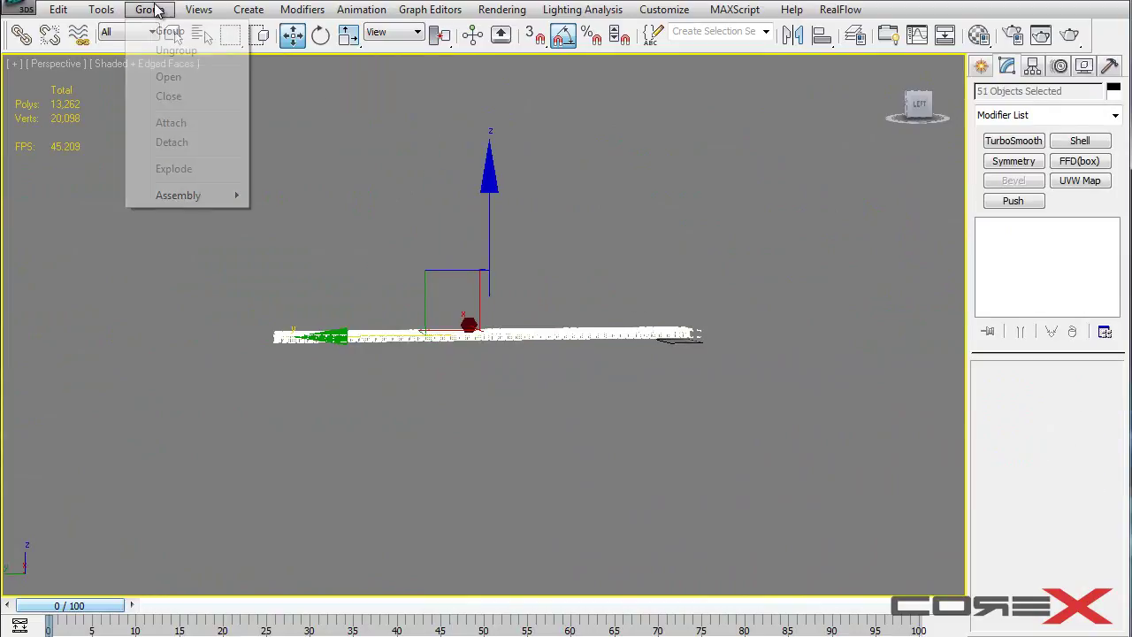
click(168, 28)
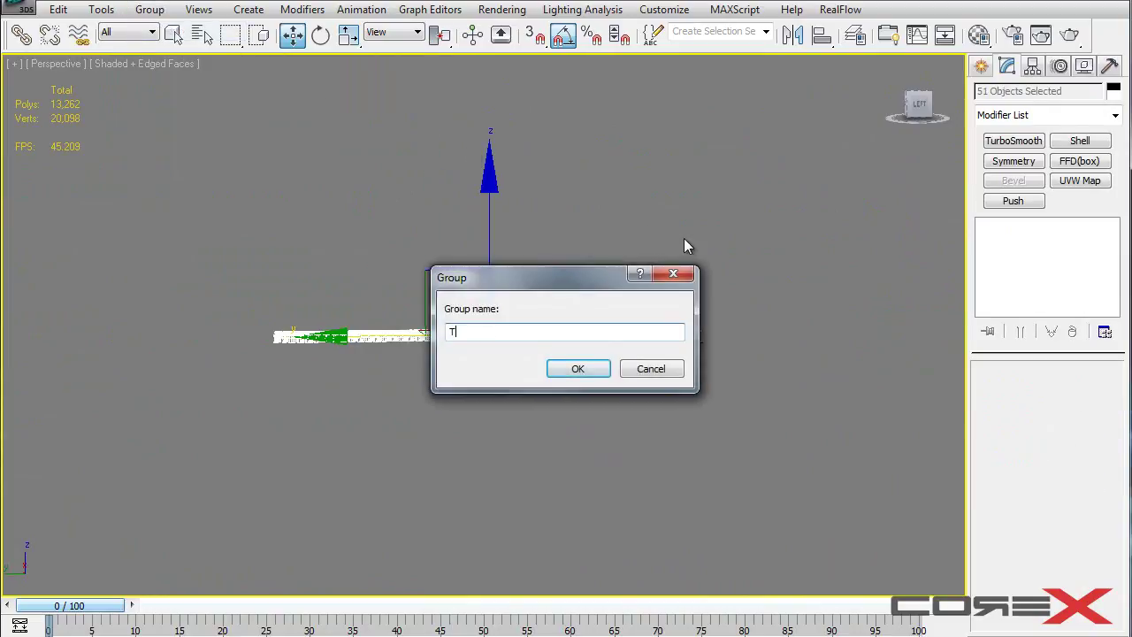
text(Treads)
key(Return)
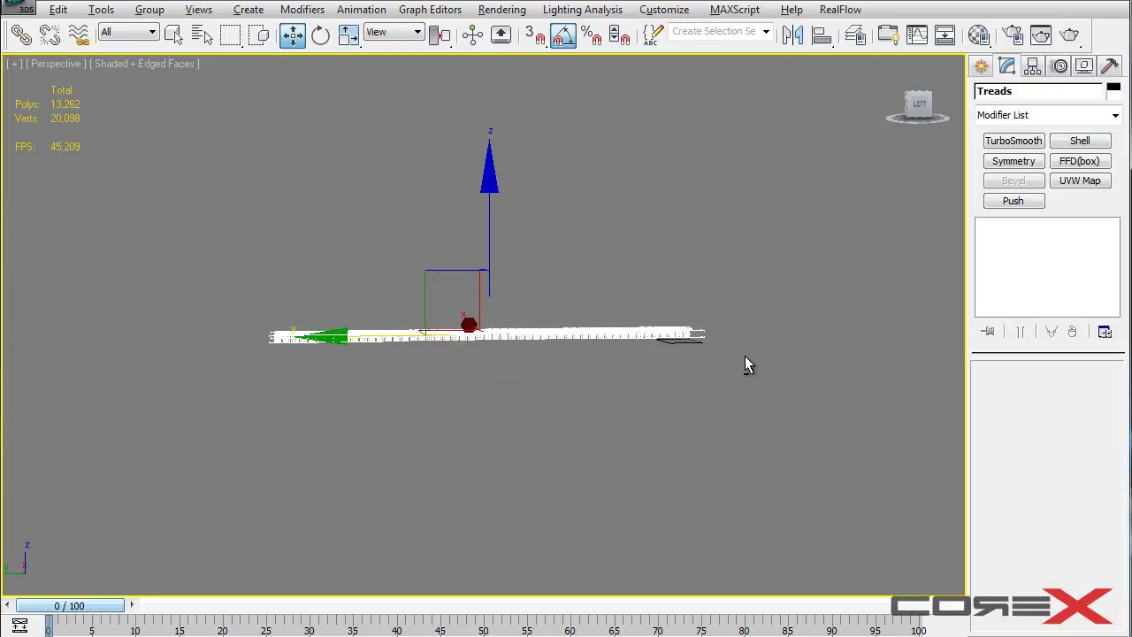
Turn off edged faces in the Perspective view and reselect the Treads group
alt+middle_drag(744, 357, 797, 385)
click(639, 322)
scroll(620, 350, up, 3)
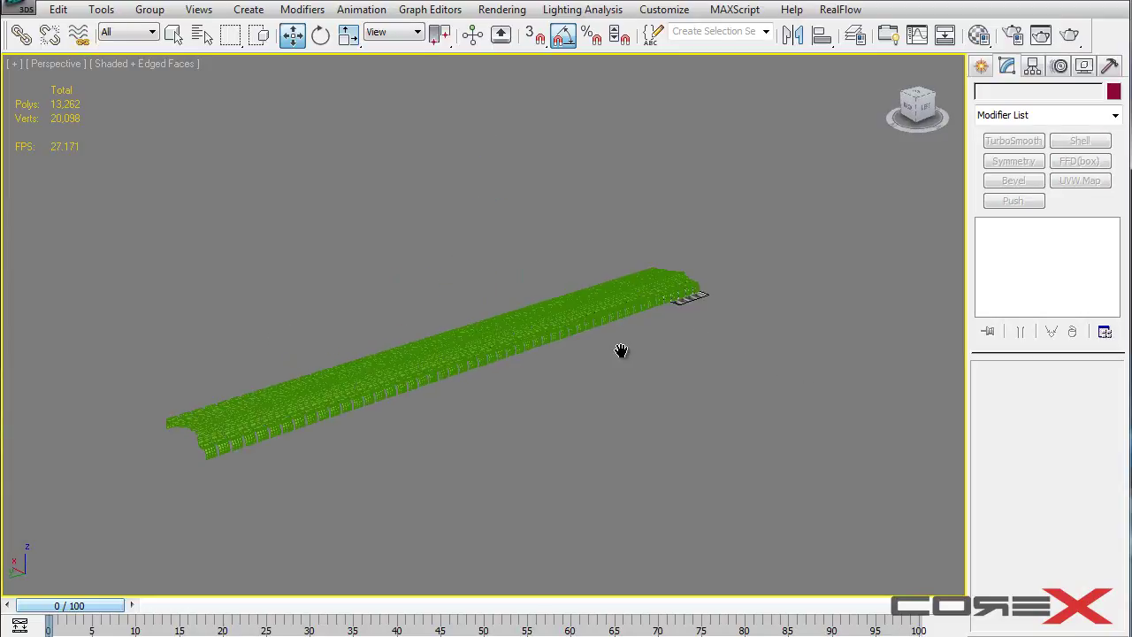
scroll(614, 350, up, 2)
key(F4)
click(567, 307)
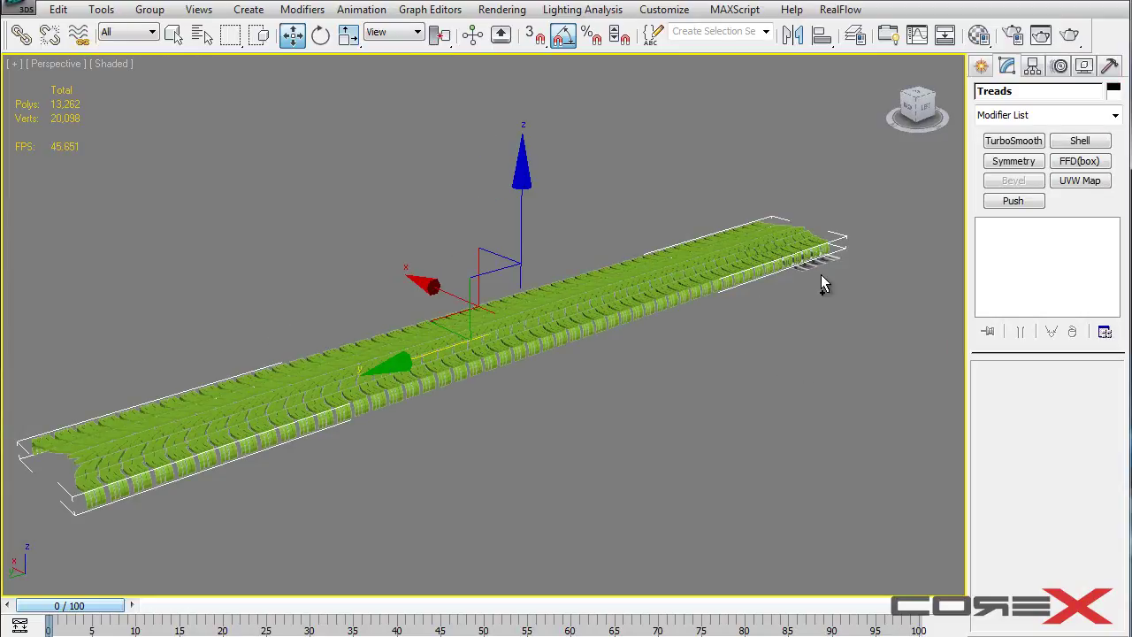
alt+middle_drag(800, 265, 832, 274)
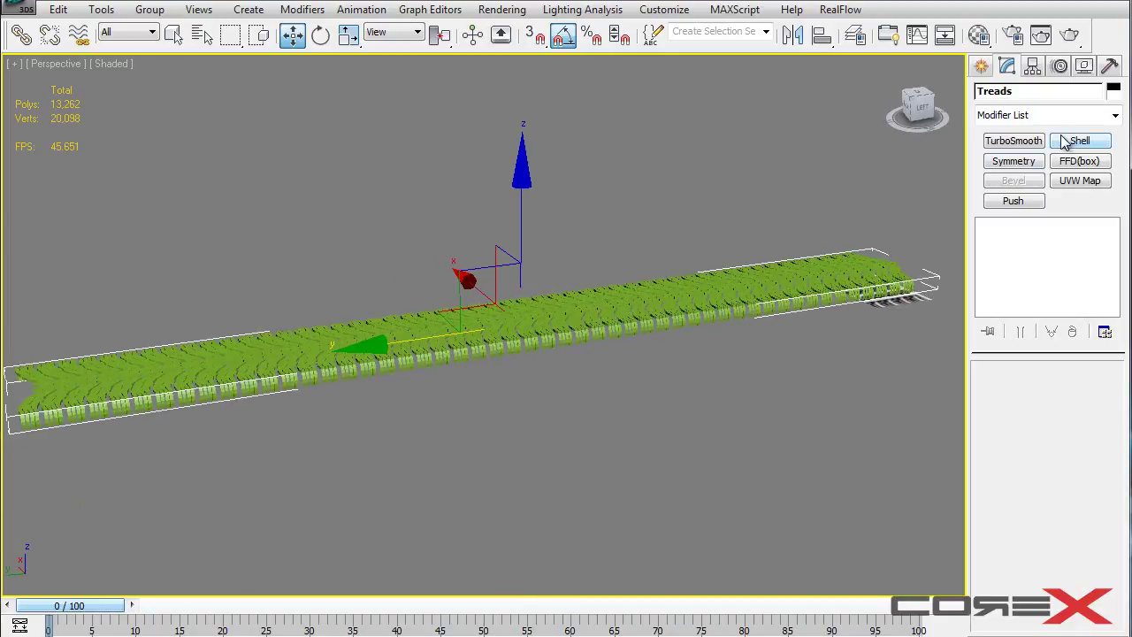
Apply a Bend modifier to the Treads group with an angle of 73 and X as the bend axis
click(1117, 117)
scroll(1017, 223, down, 3)
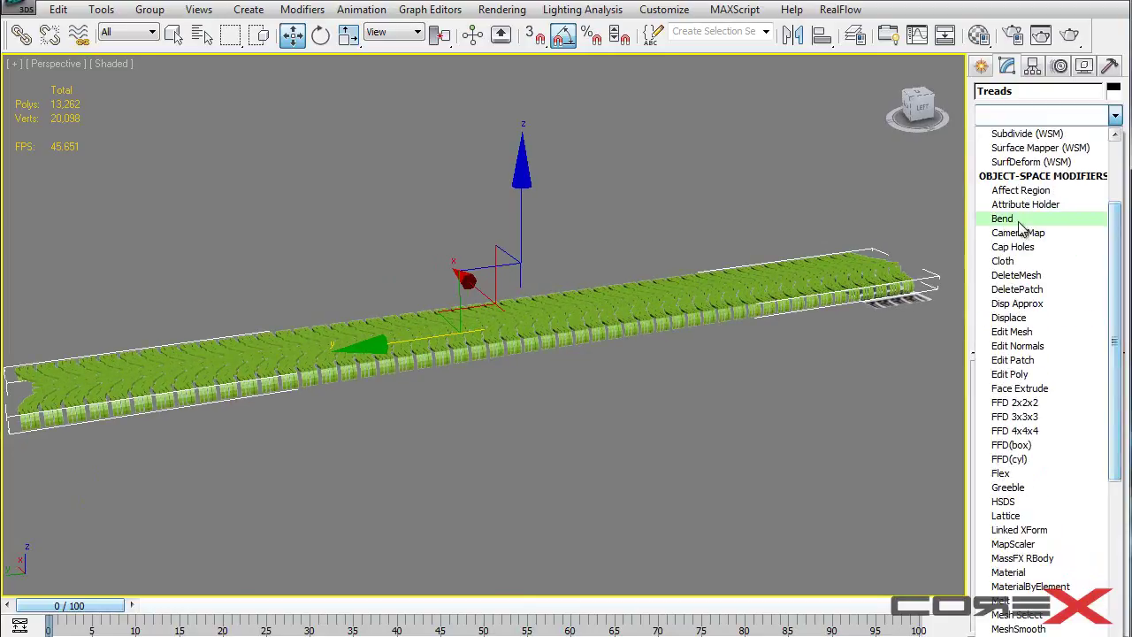
click(1004, 218)
alt+middle_drag(614, 245, 695, 231)
drag(1094, 405, 1084, 270)
alt+middle_drag(784, 374, 599, 382)
click(1006, 471)
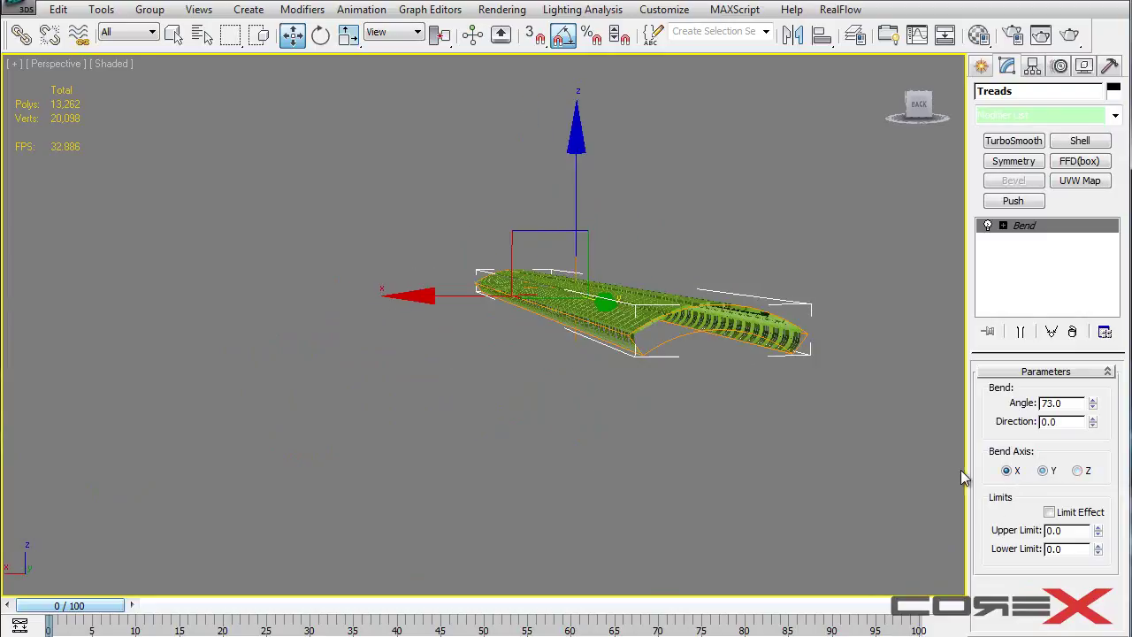
Compare the bend axes, then set the bend direction to -90 and the bend axis to Y
alt+middle_drag(919, 468, 688, 481)
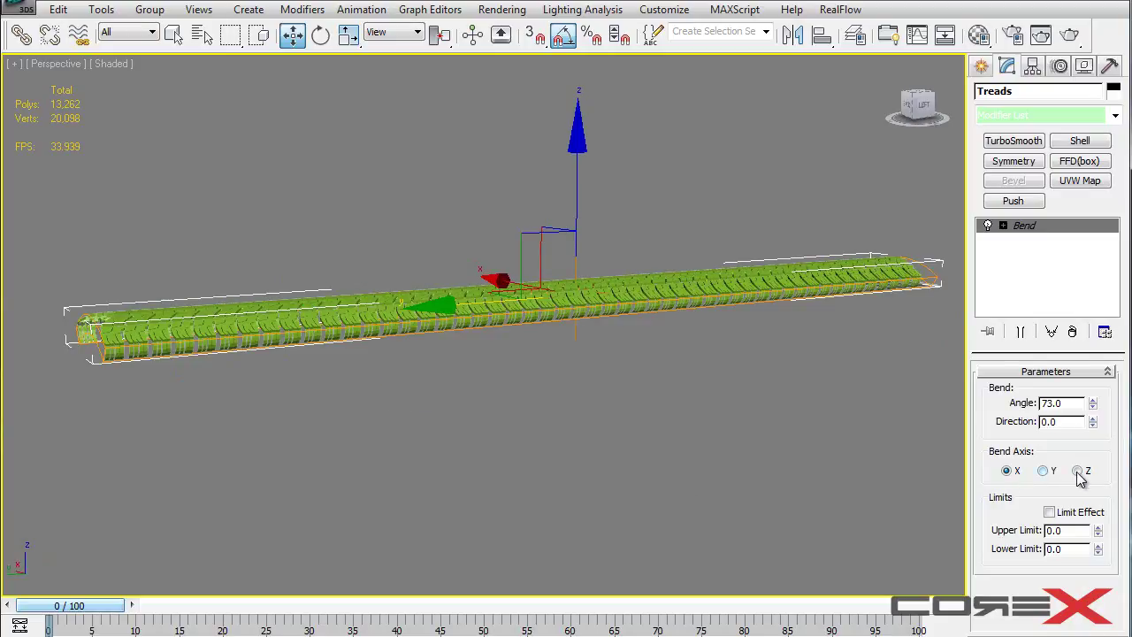
click(1047, 470)
click(1081, 473)
click(1008, 471)
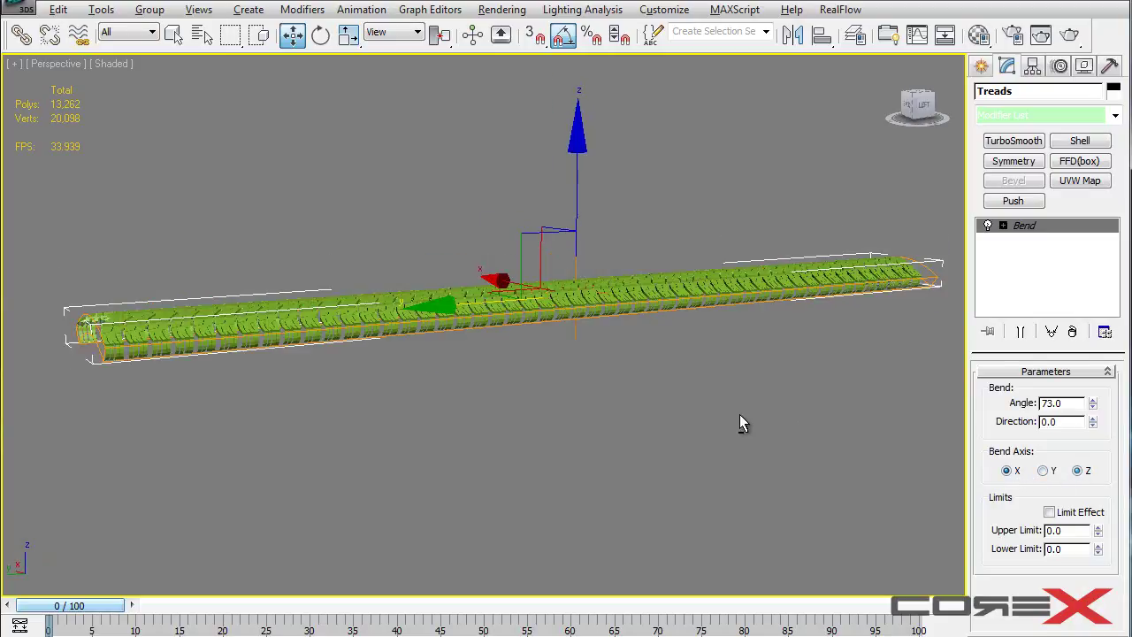
alt+middle_drag(739, 420, 845, 425)
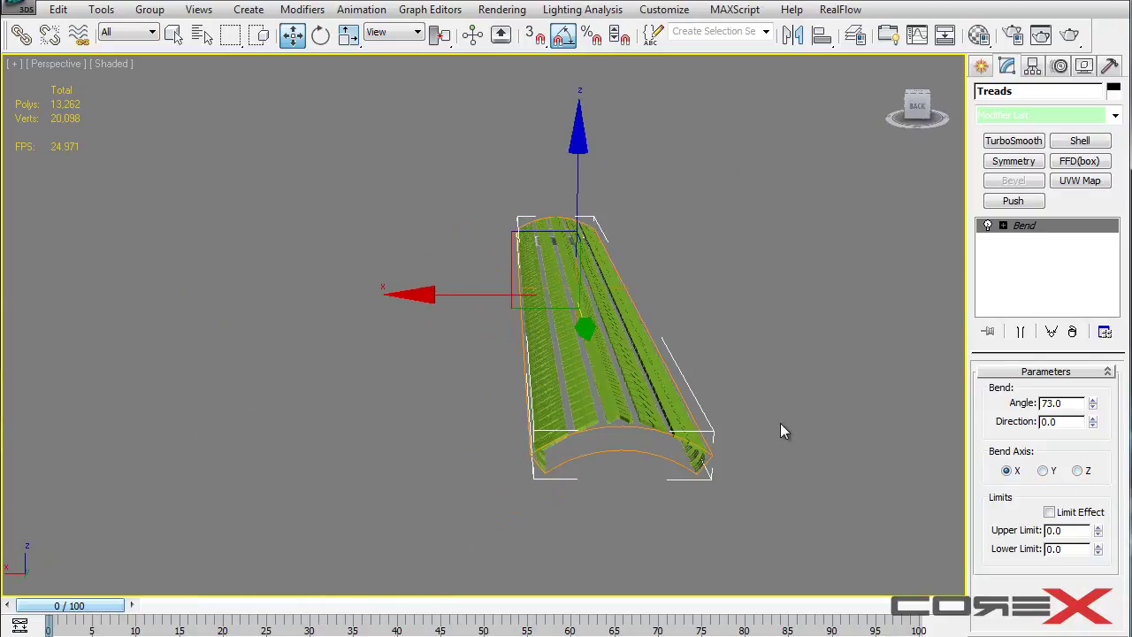
alt+middle_drag(749, 422, 619, 429)
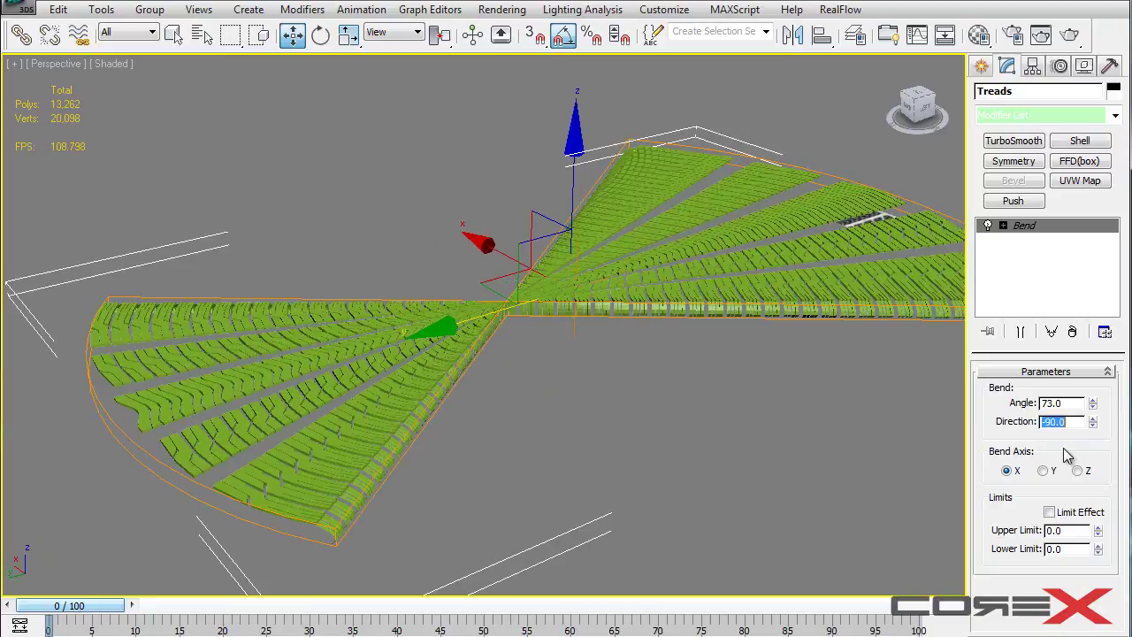
click(1043, 471)
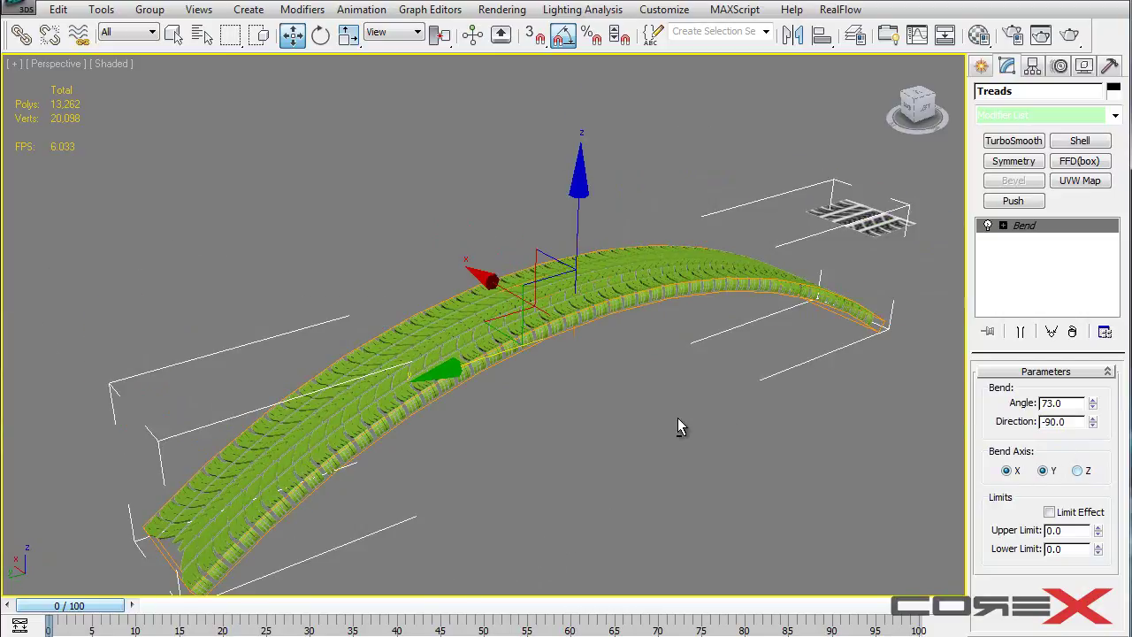
Increase and fine-tune the bend angle until the ends of the tread strip meet in a full ring
alt+middle_drag(635, 389, 765, 385)
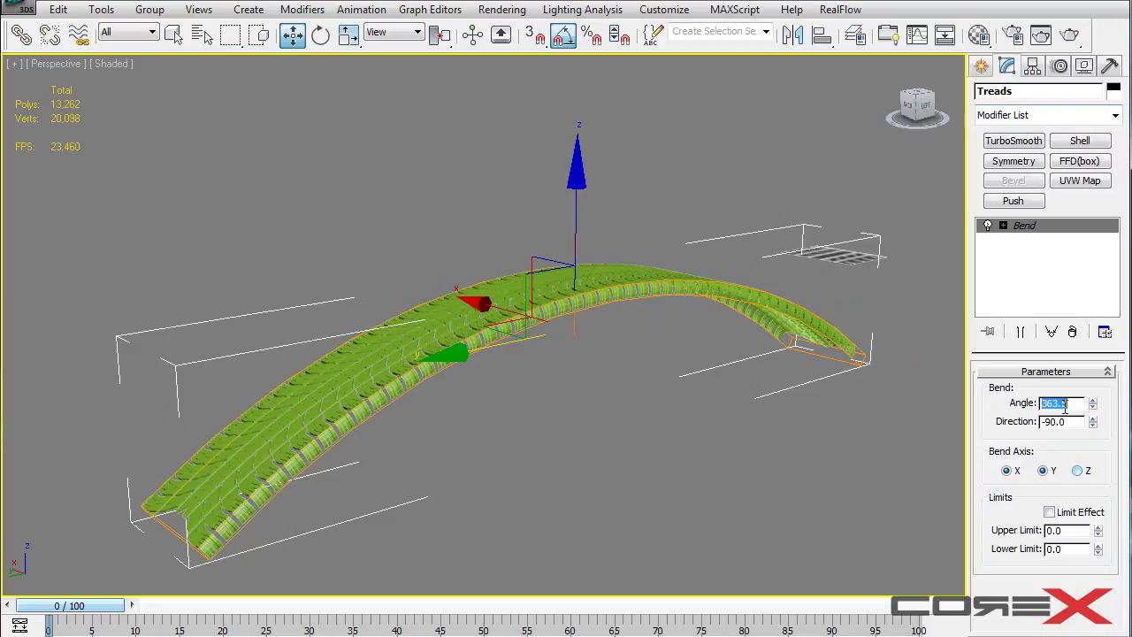
key(Return)
alt+middle_drag(655, 427, 671, 361)
scroll(677, 292, up, 8)
scroll(803, 359, up, 3)
middle_drag(804, 359, 800, 540)
drag(1095, 405, 1094, 400)
scroll(708, 267, down, 10)
Deselect the treads and examine the tire ring from several angles
click(627, 323)
scroll(633, 371, up, 3)
alt+middle_drag(641, 398, 781, 463)
scroll(781, 464, down, 3)
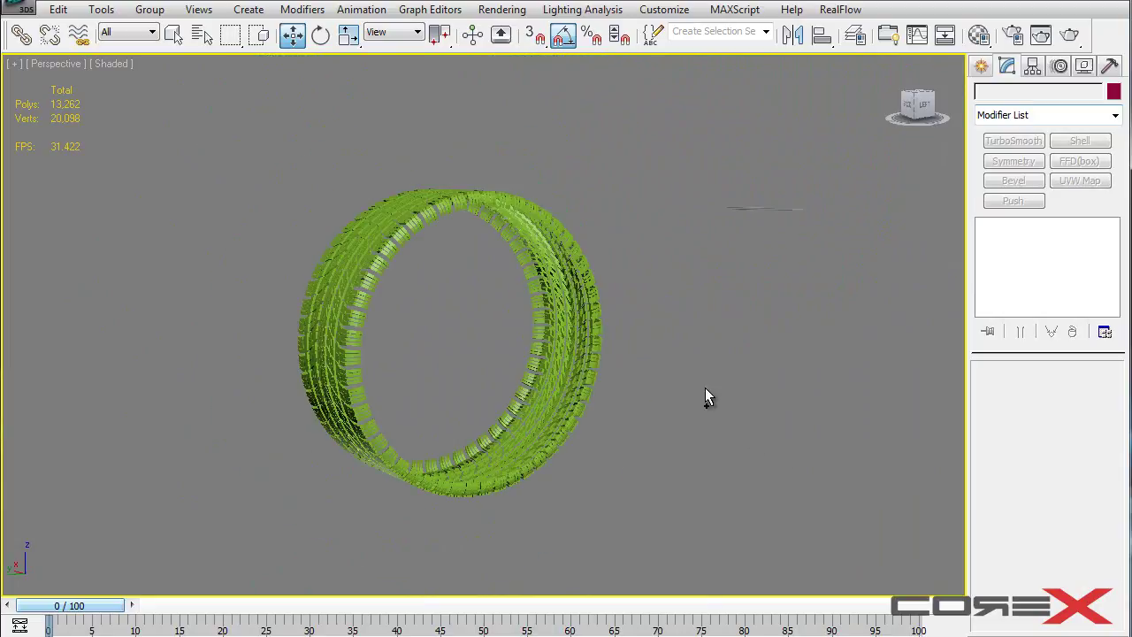
alt+middle_drag(363, 151, 520, 347)
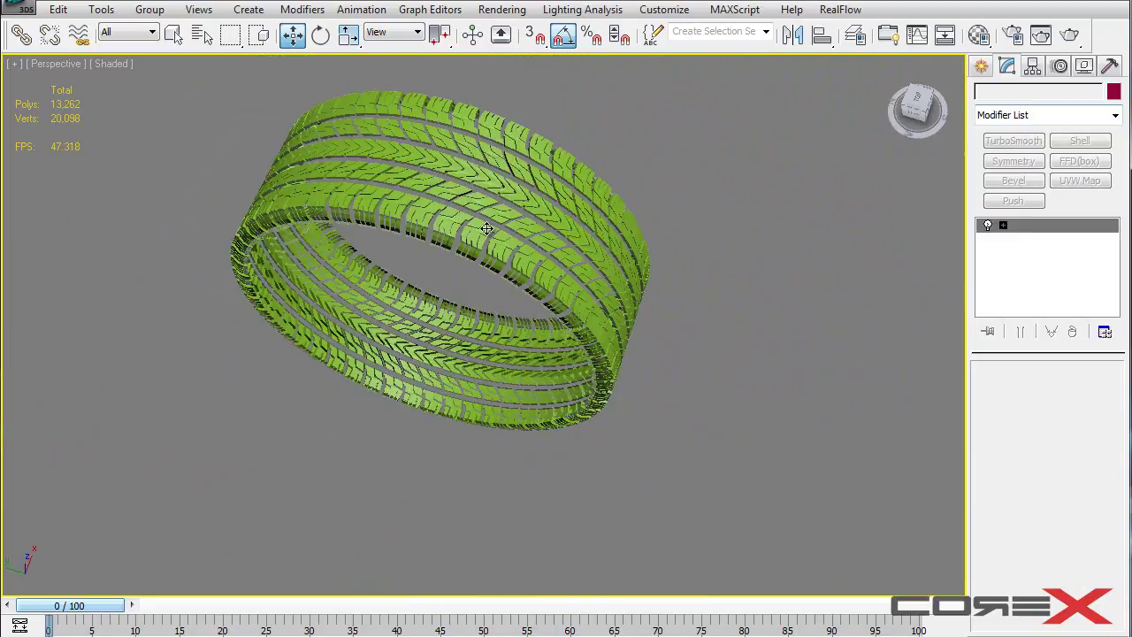
Select the tread ring and show it whole in a maximized Left view
click(489, 231)
key(alt+w)
middle_click(388, 203)
middle_click(339, 516)
scroll(338, 470, down, 4)
key(alt+w)
scroll(371, 418, down, 5)
middle_drag(714, 409, 422, 274)
scroll(587, 232, down, 3)
Try to draw a tube from the ring's centre, with radii of about 656 and 631 to match the treads
click(981, 67)
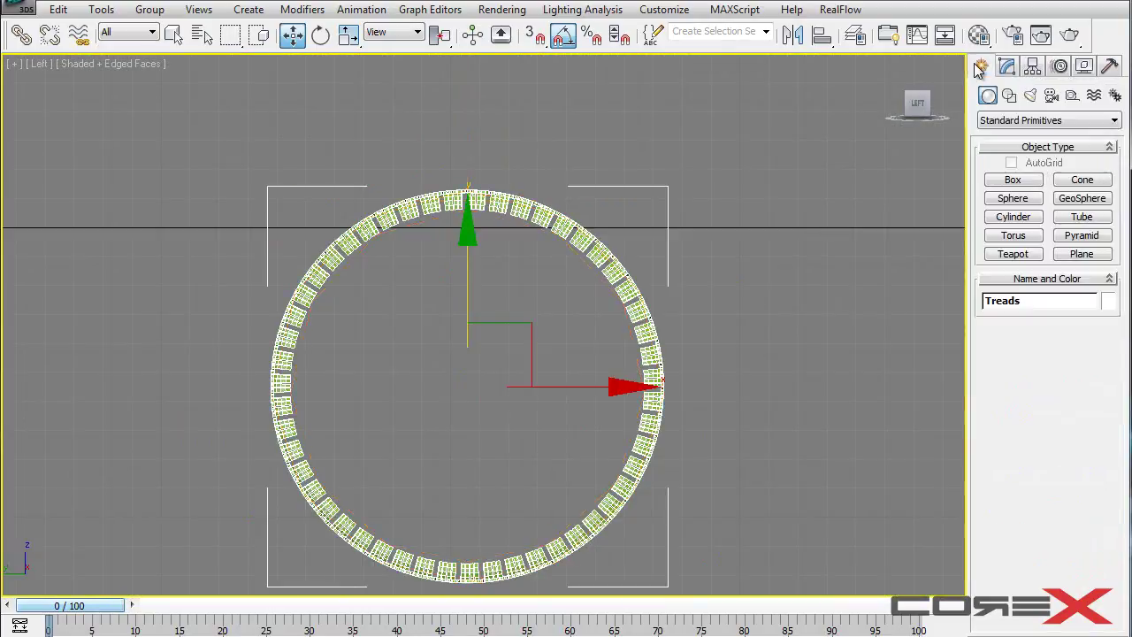
click(1081, 217)
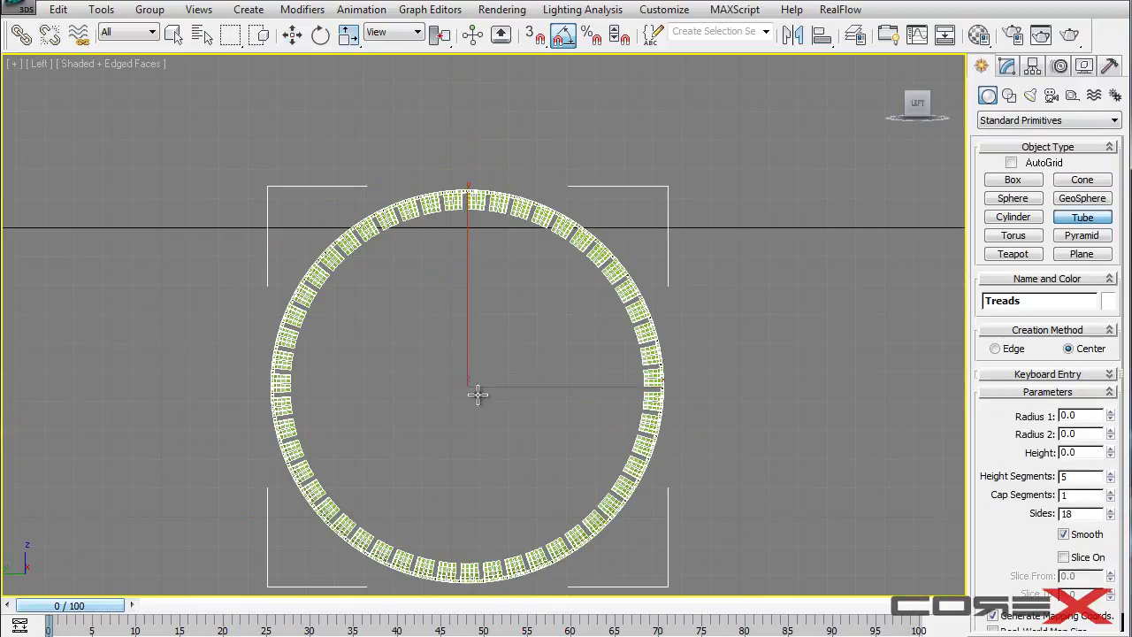
drag(468, 384, 560, 219)
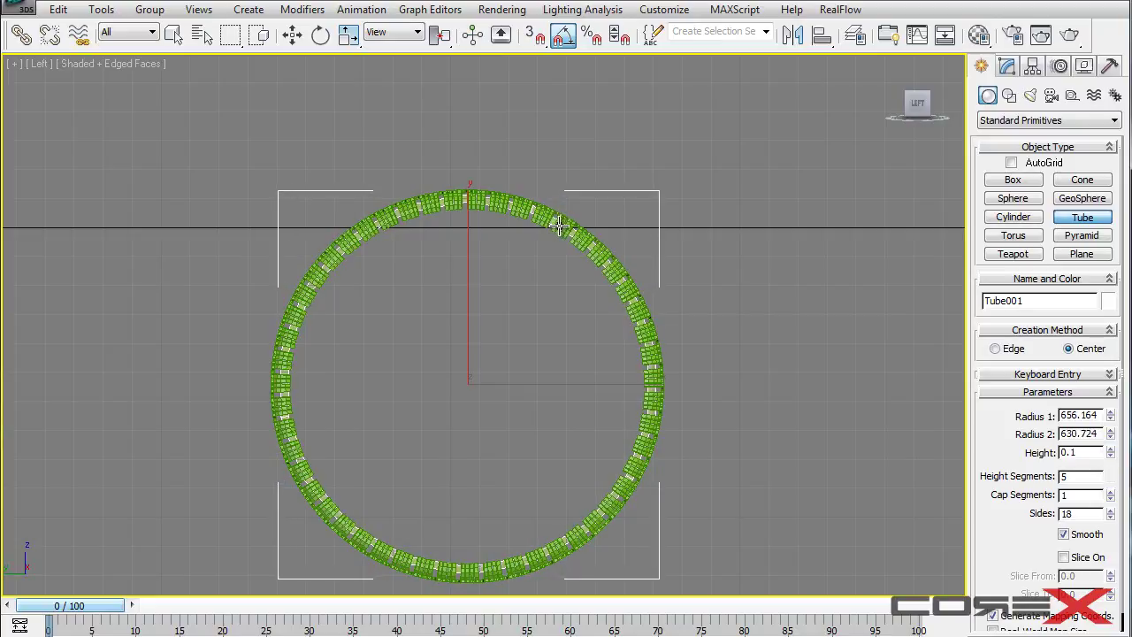
right_click(566, 230)
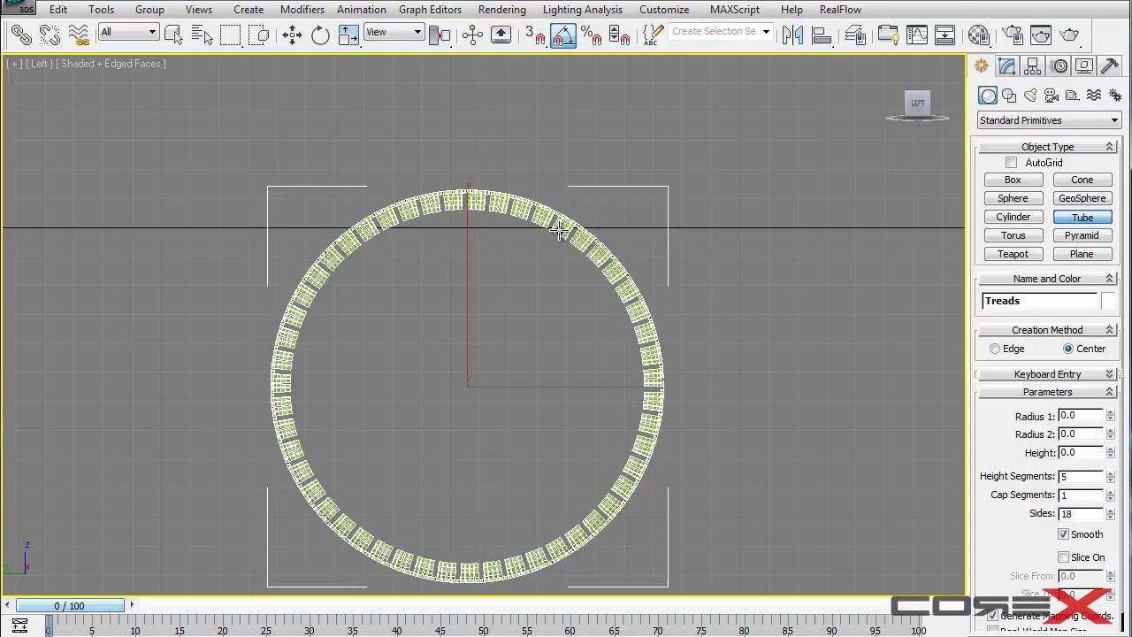
Draw a tube from the centre of the tread ring with radii of about 655 and 612
middle_drag(585, 235, 589, 245)
scroll(587, 245, up, 2)
scroll(580, 252, down, 2)
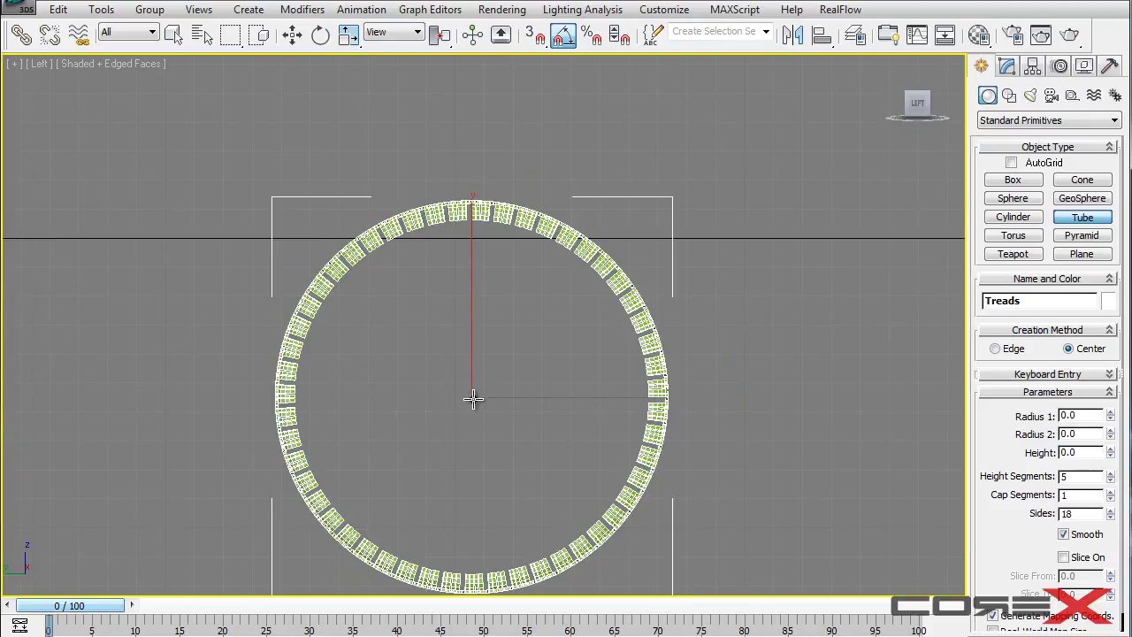
drag(472, 395, 549, 222)
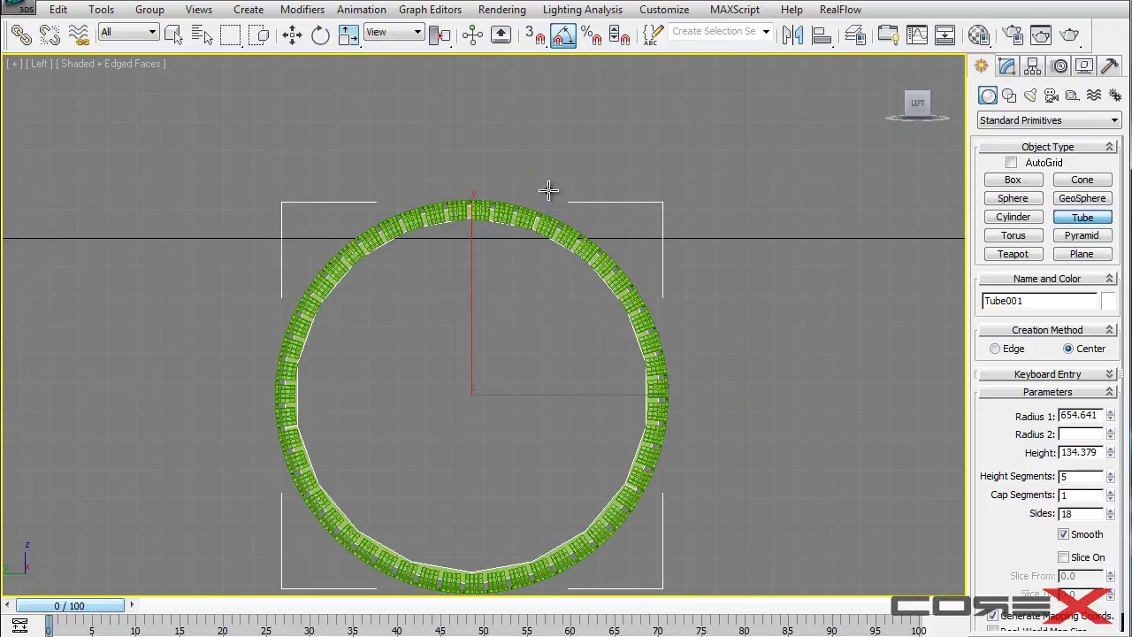
key(w)
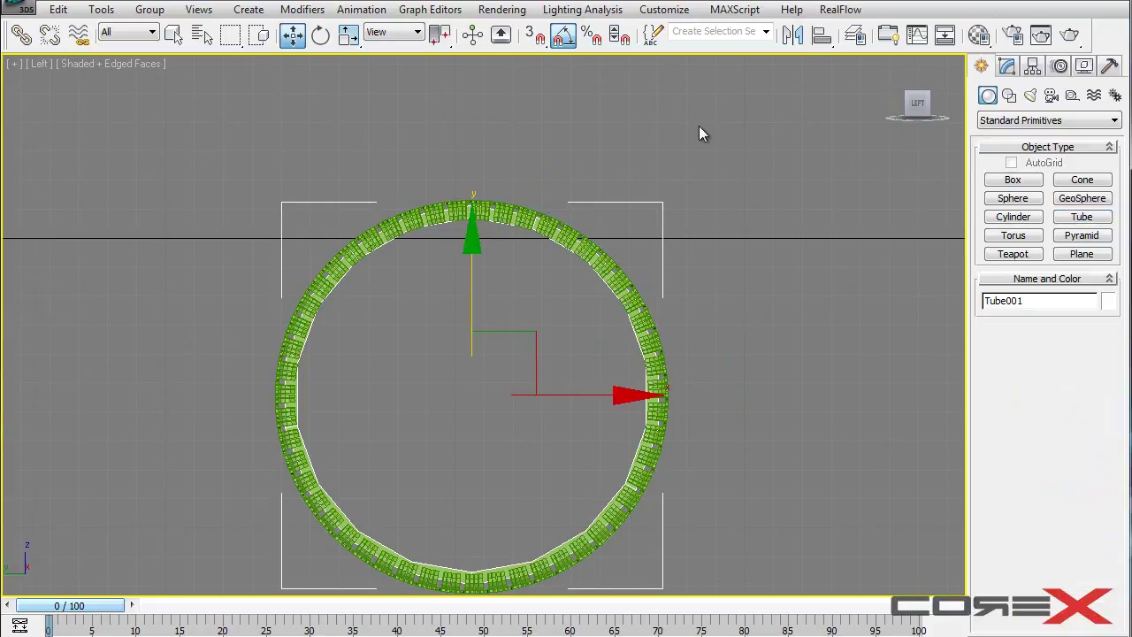
Align the tube to the treads on the Z position only, pivot point to pivot point
click(821, 35)
scroll(522, 327, up, 3)
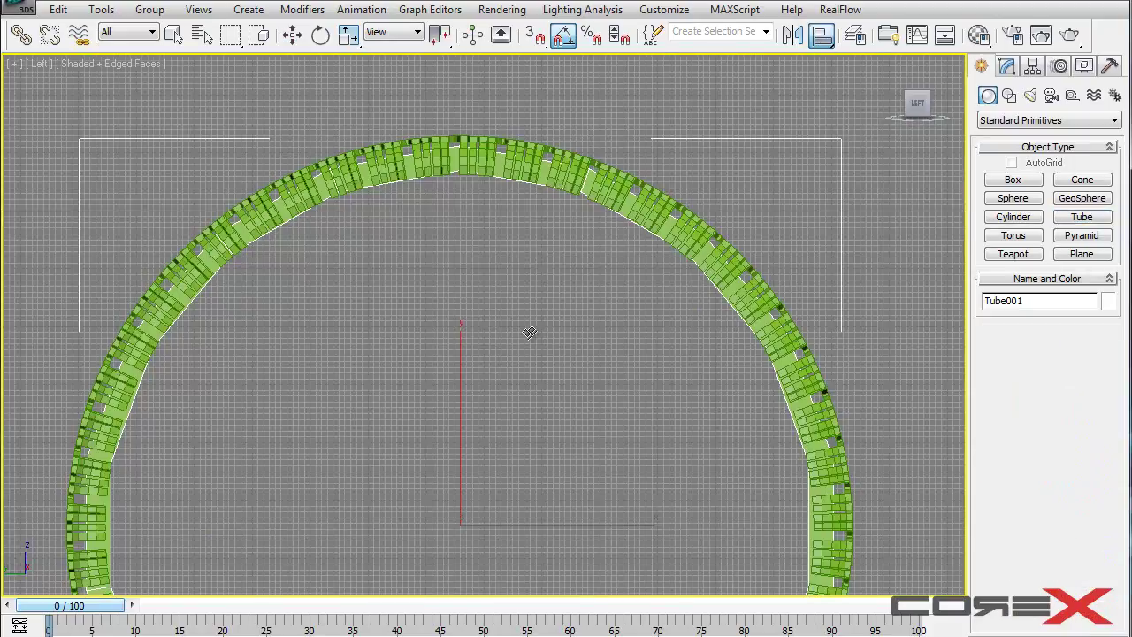
click(539, 166)
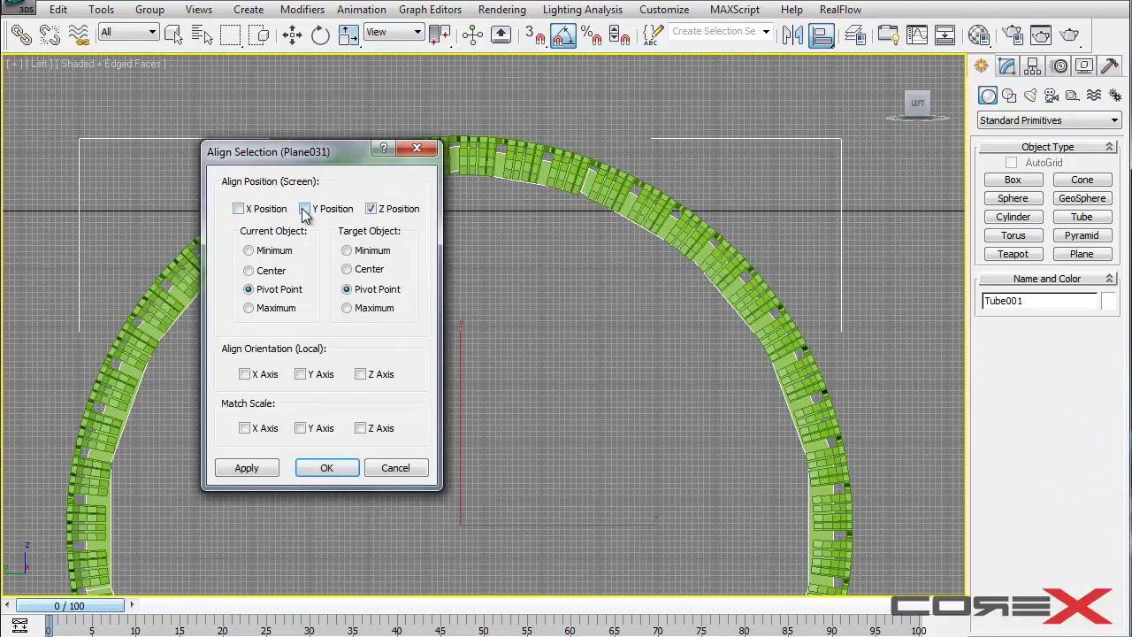
drag(285, 155, 642, 96)
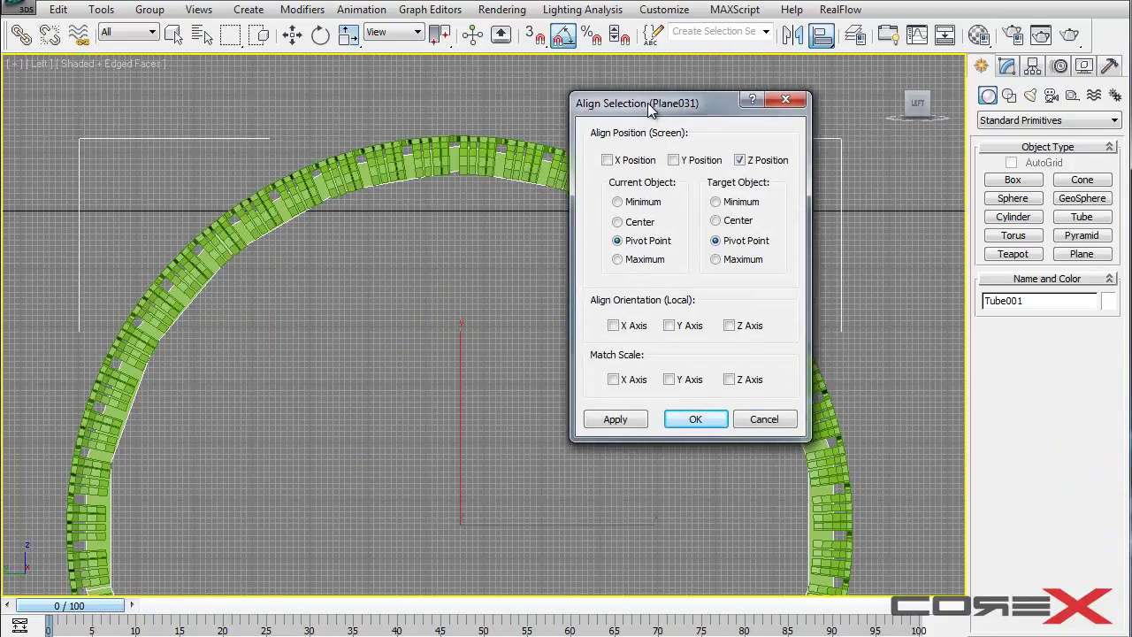
click(697, 411)
scroll(528, 222, down, 4)
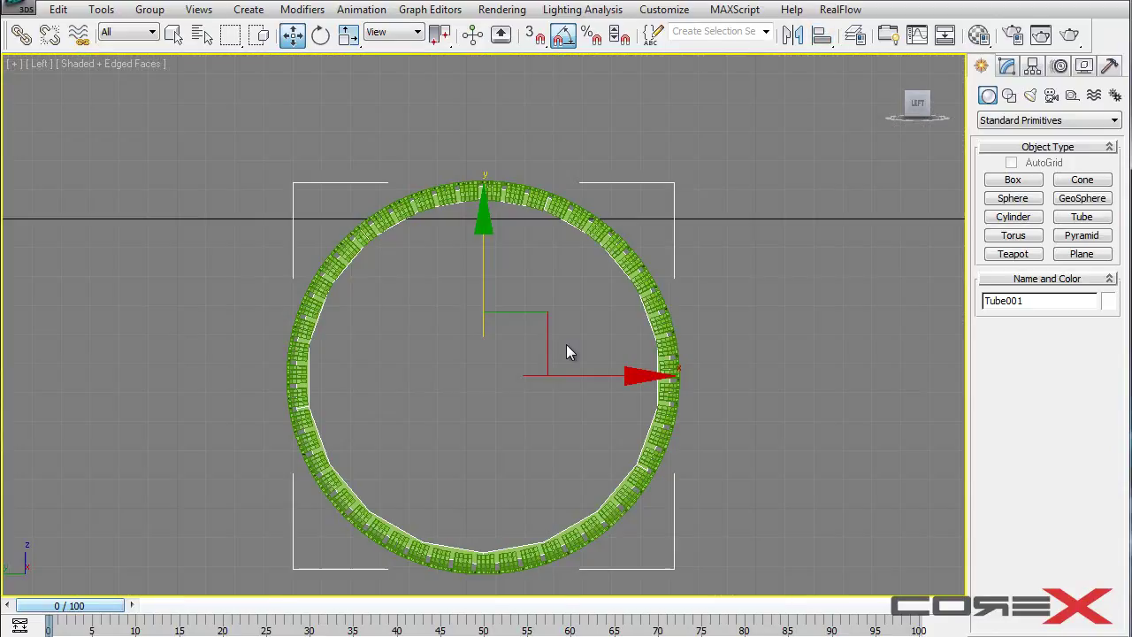
Increase the tube's height to about 392.5, judging its width against the treads in the Perspective view
key(alt+w)
alt+middle_drag(834, 552, 686, 485)
key(alt+w)
alt+middle_drag(609, 395, 677, 351)
scroll(674, 346, up, 5)
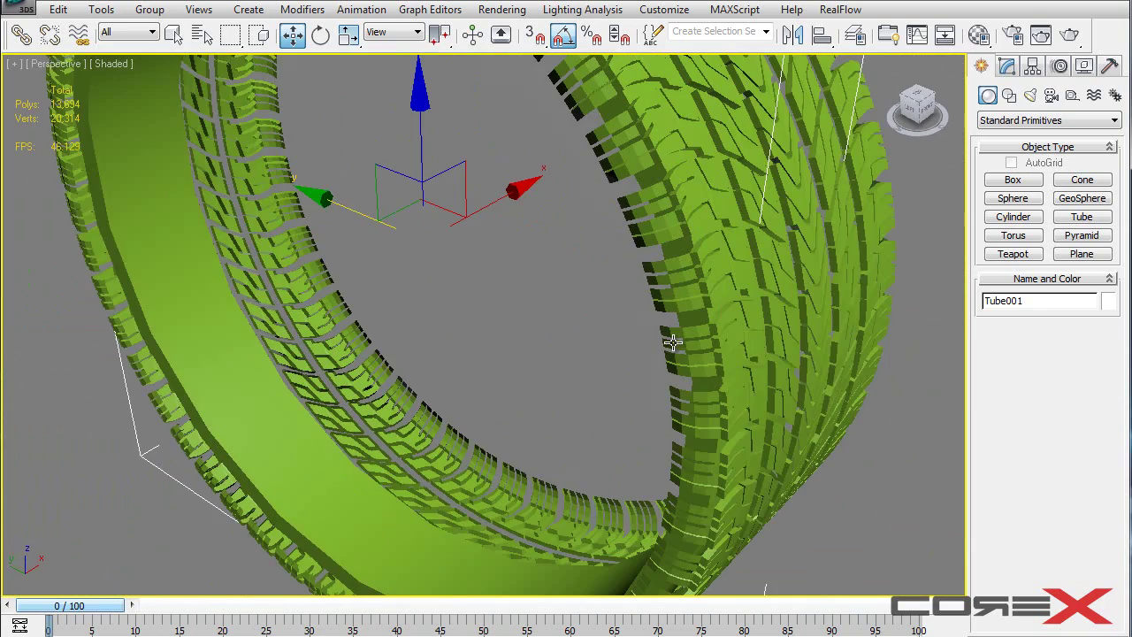
alt+middle_drag(727, 199, 811, 259)
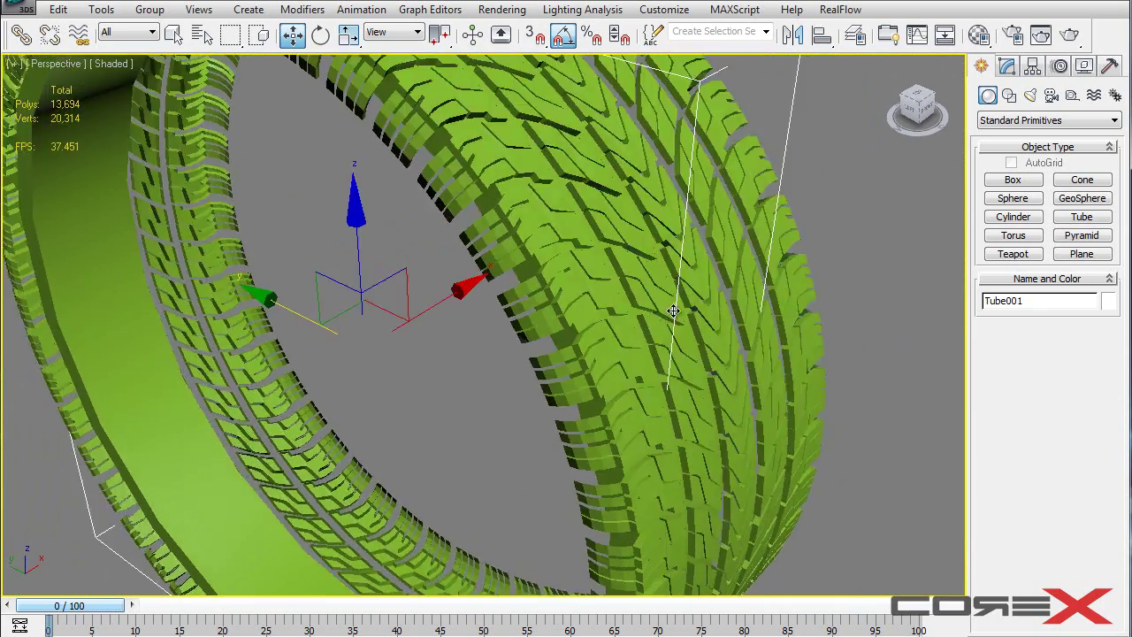
click(1008, 68)
drag(1110, 432, 1029, 343)
alt+middle_drag(577, 293, 512, 307)
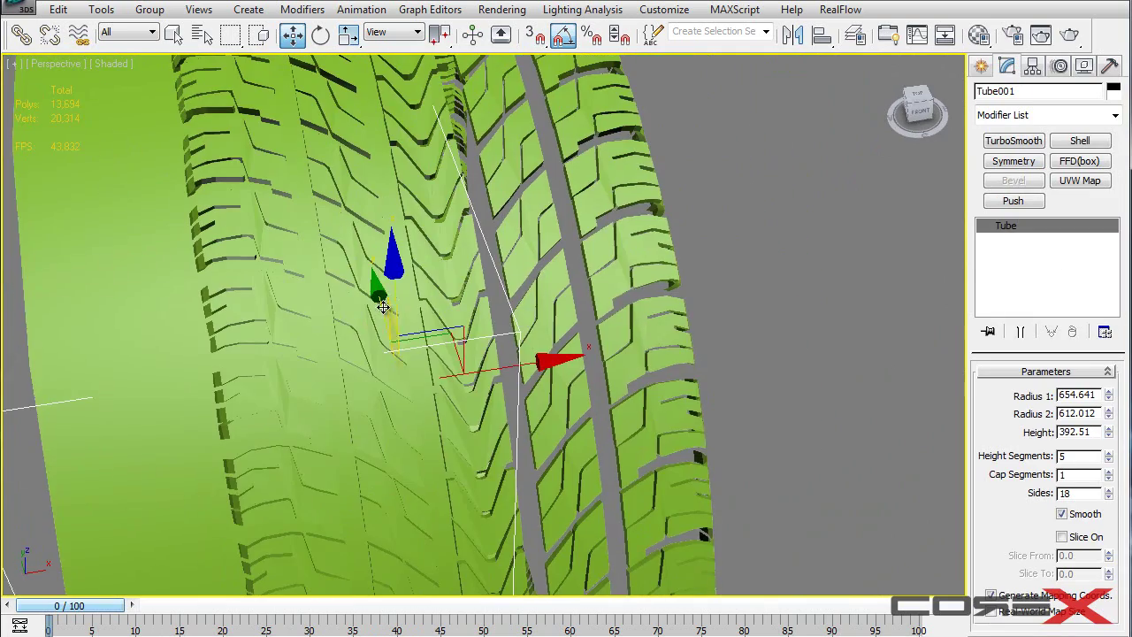
Set the tube's height segments to 1 and move it along X under the treads in a maximized Top view
key(alt+w)
click(278, 231)
key(alt+w)
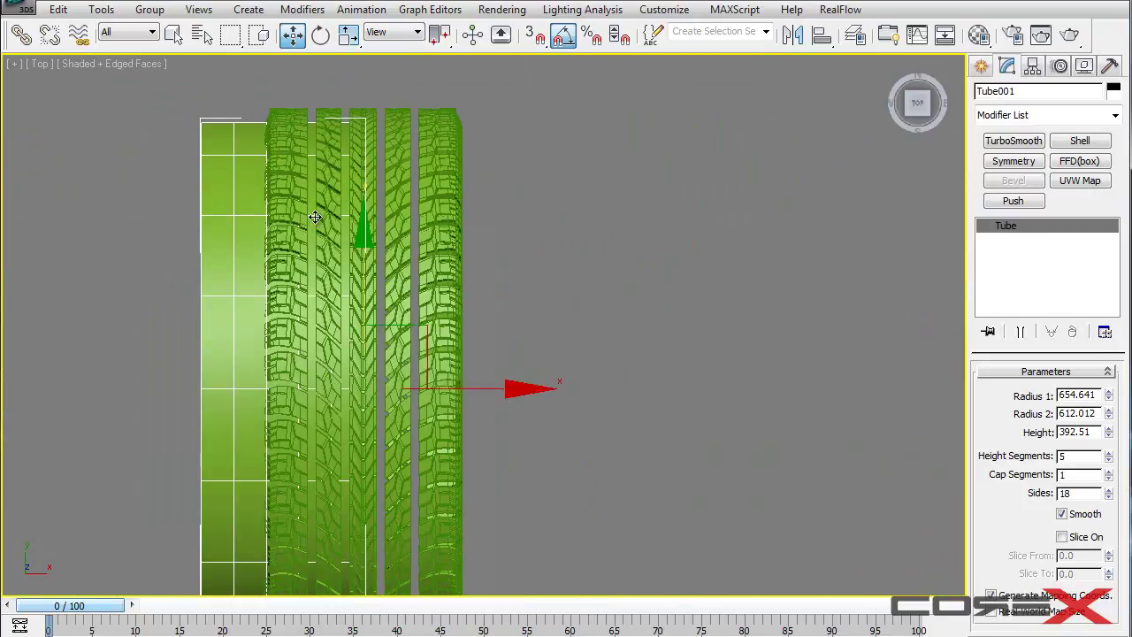
scroll(484, 328, up, 2)
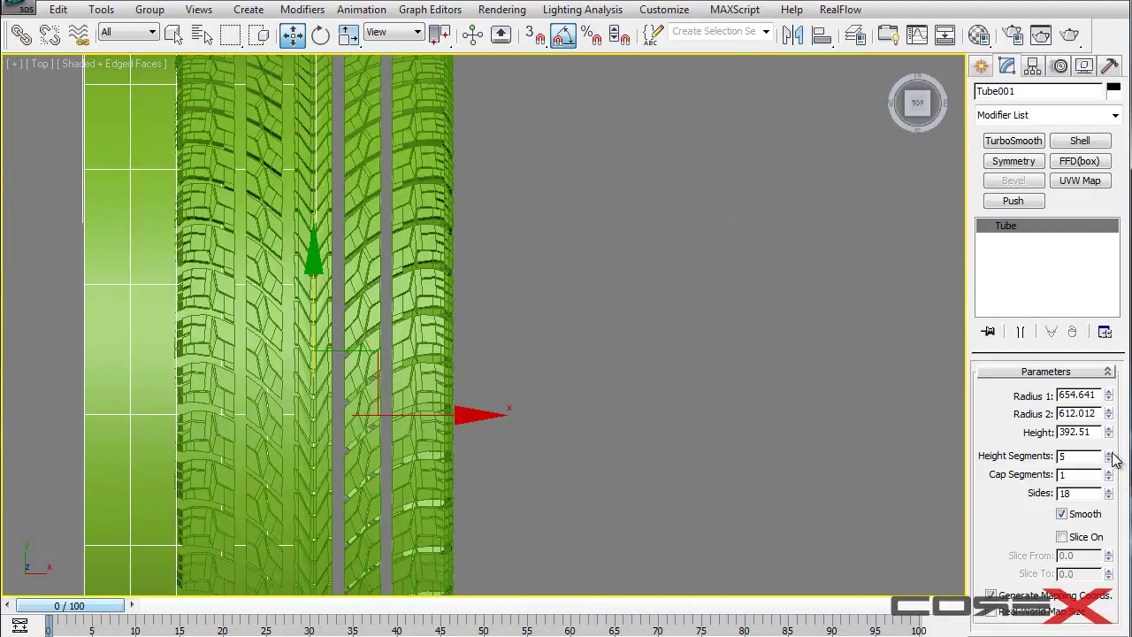
drag(427, 416, 537, 419)
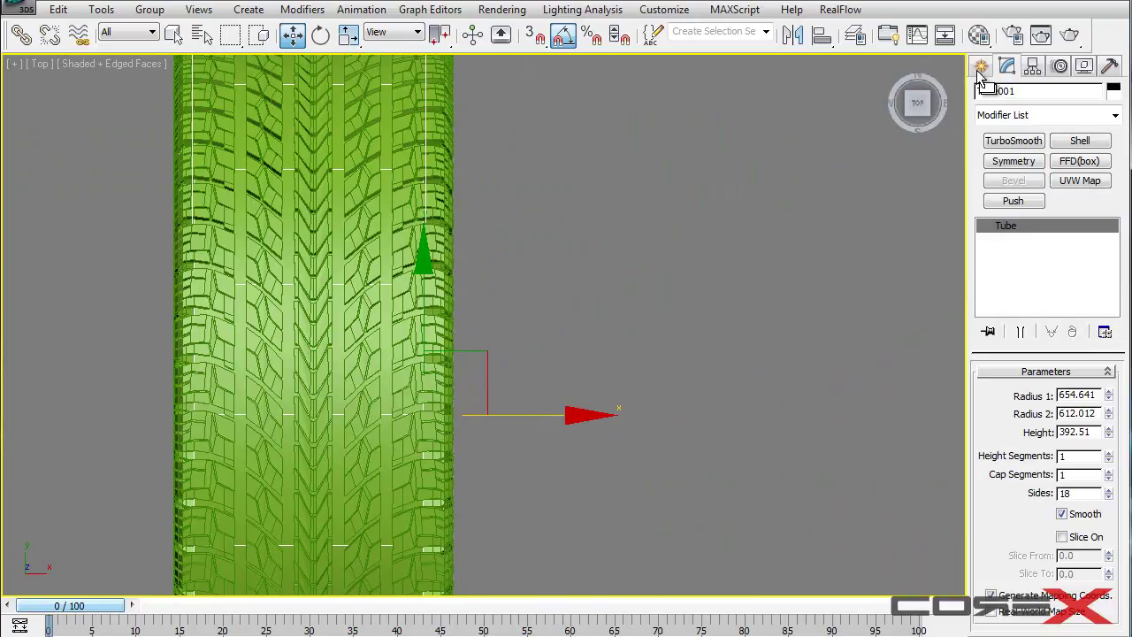
Centre the tube's pivot point on the object and return to its parameters
click(1032, 67)
click(1055, 178)
click(1058, 270)
click(1066, 177)
click(1006, 68)
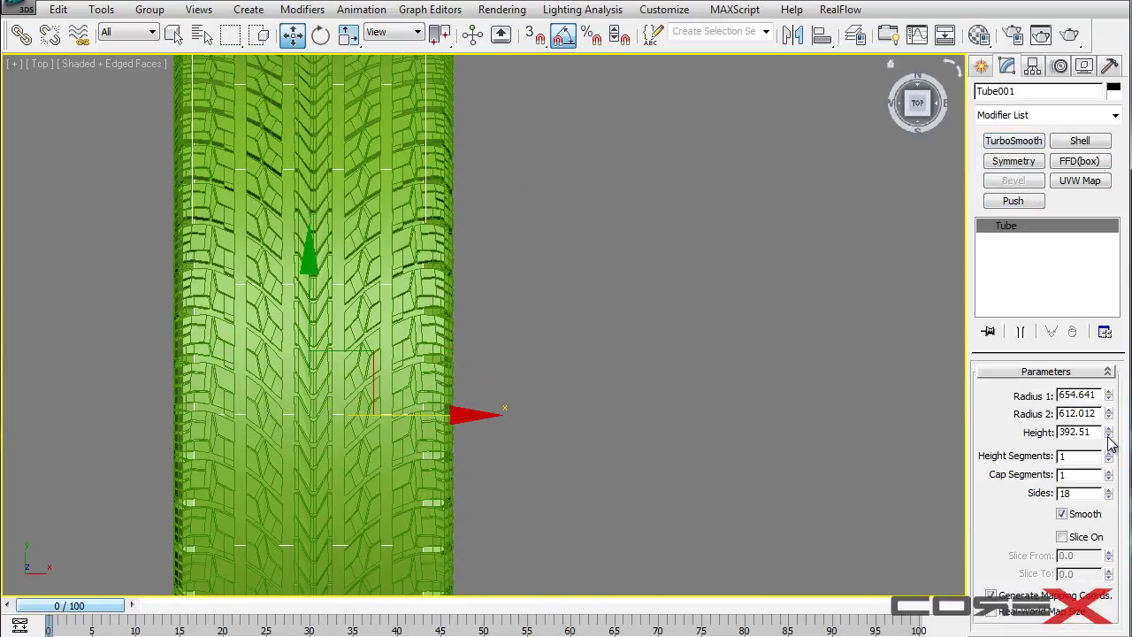
Increase the tube's height to about 431.8 and shift it along X so it sits centrally beneath the treads
drag(1110, 428, 1110, 421)
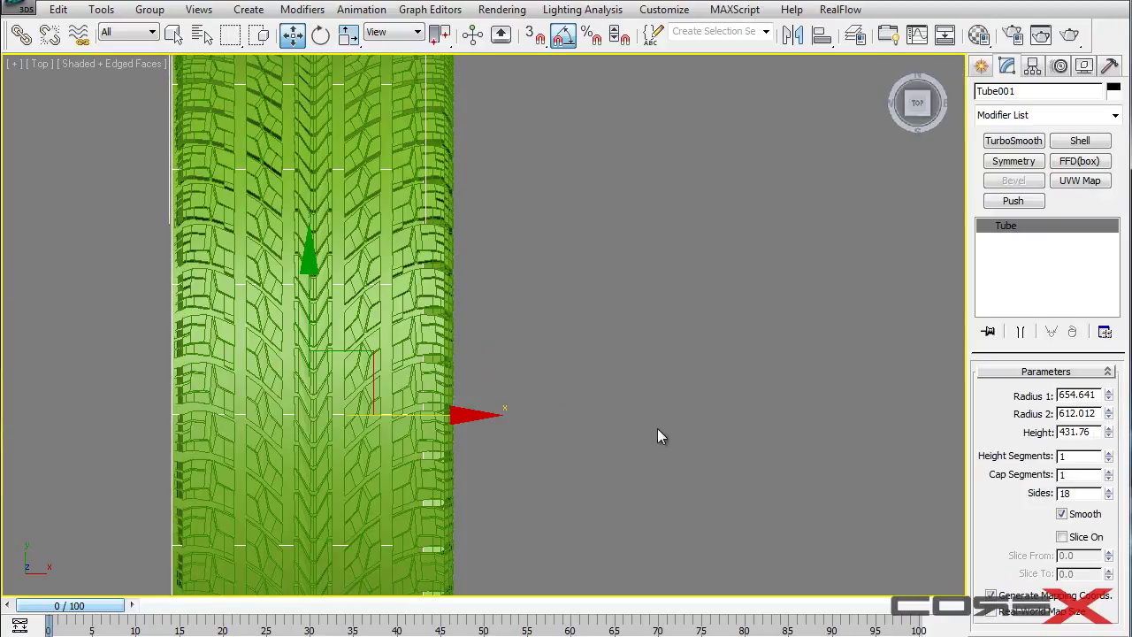
drag(442, 413, 457, 414)
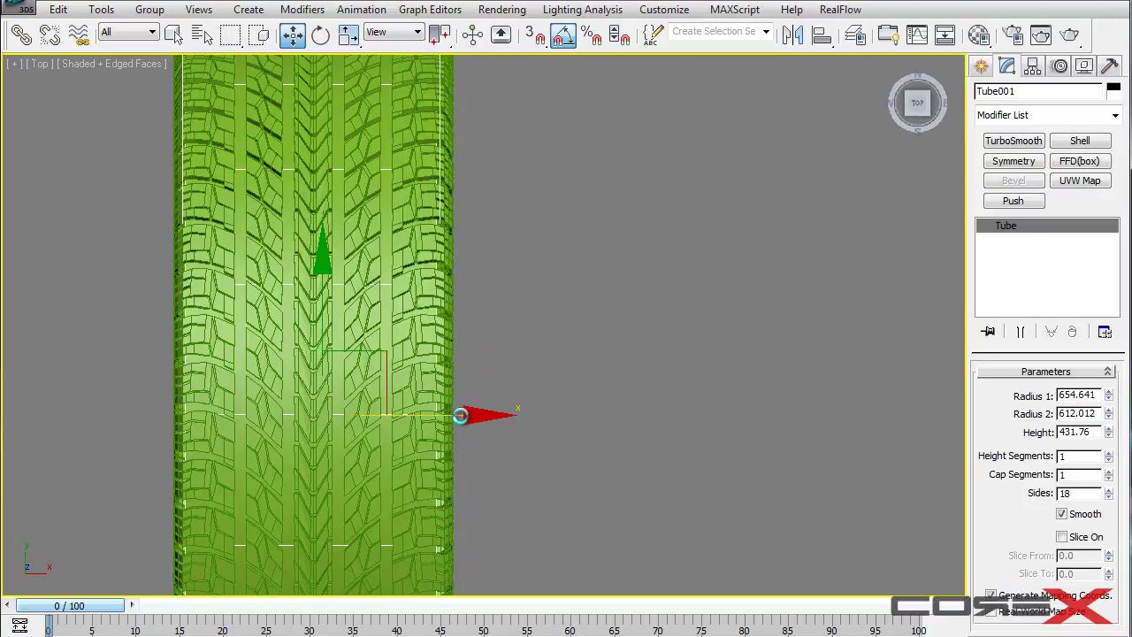
key(alt+w)
alt+middle_drag(648, 403, 745, 373)
key(alt+w)
alt+middle_drag(650, 352, 747, 328)
scroll(581, 359, down, 5)
mouse_move(581, 359)
alt+middle_down()
mouse_move(593, 422)
mouse_move(495, 422)
mouse_move(417, 349)
mouse_move(518, 348)
alt+middle_up()
Show edged faces in the Perspective view and set the tube's sides to 32
key(F4)
mouse_move(391, 324)
alt+middle_down()
mouse_move(452, 381)
mouse_move(422, 232)
mouse_move(548, 354)
mouse_move(451, 336)
mouse_move(622, 345)
alt+middle_up()
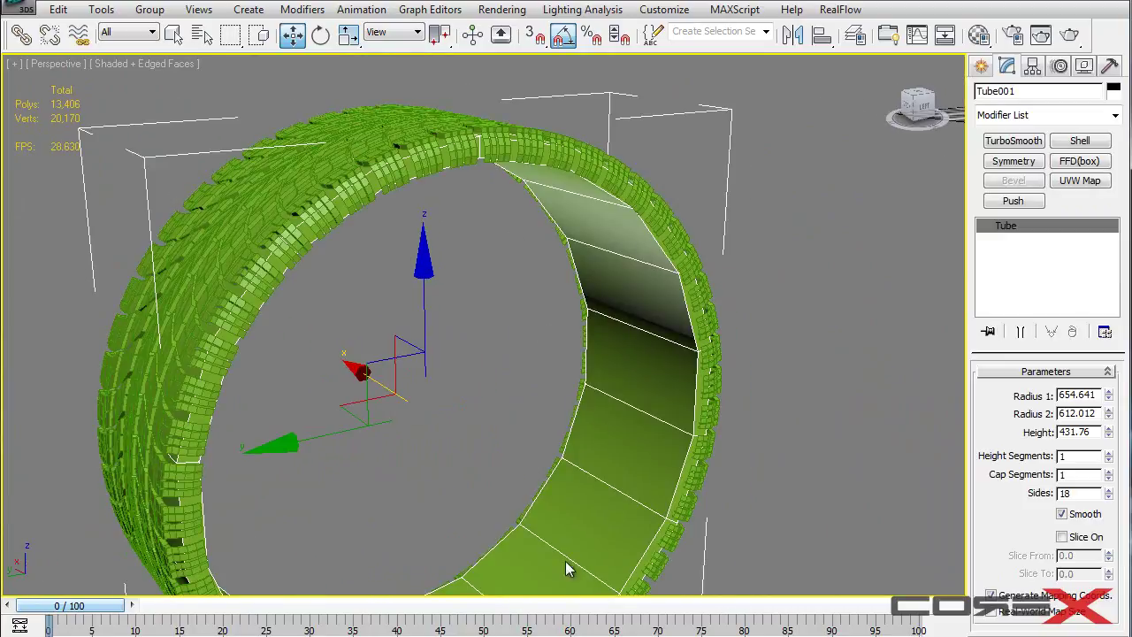
alt+middle_drag(426, 421, 790, 311)
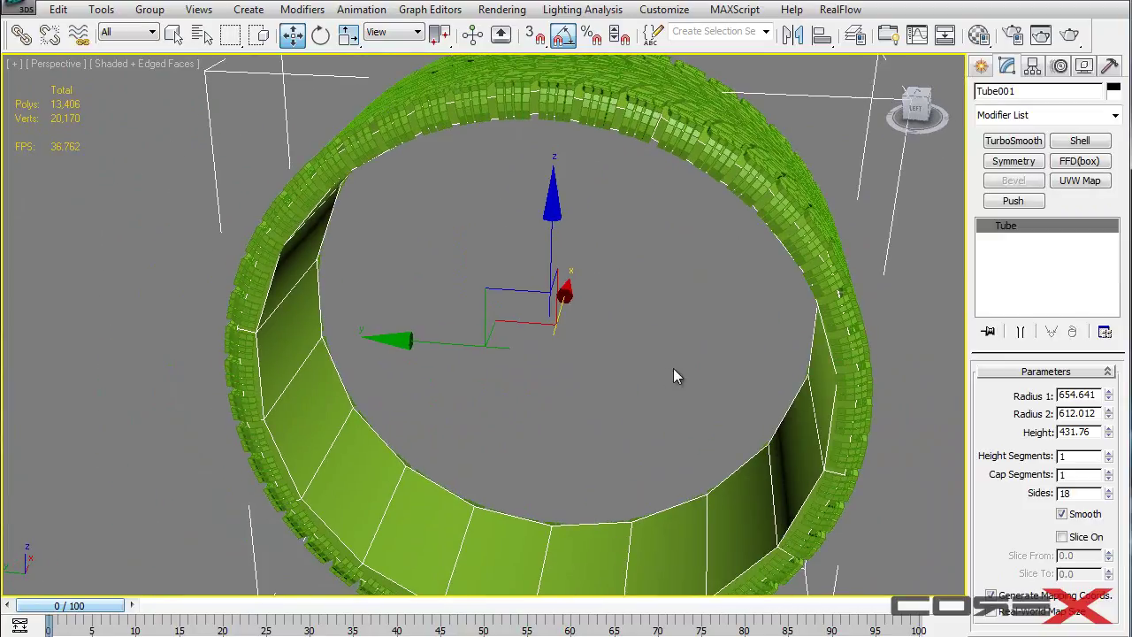
alt+middle_drag(673, 371, 762, 331)
scroll(590, 345, up, 5)
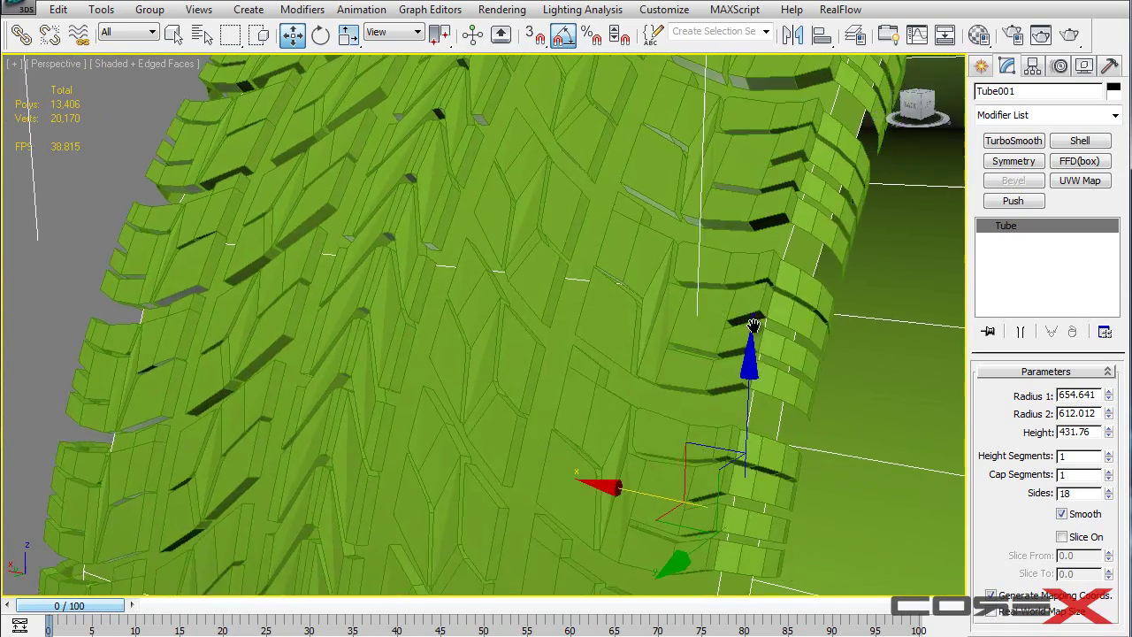
alt+middle_drag(754, 325, 643, 252)
scroll(640, 322, down, 4)
scroll(812, 272, up, 3)
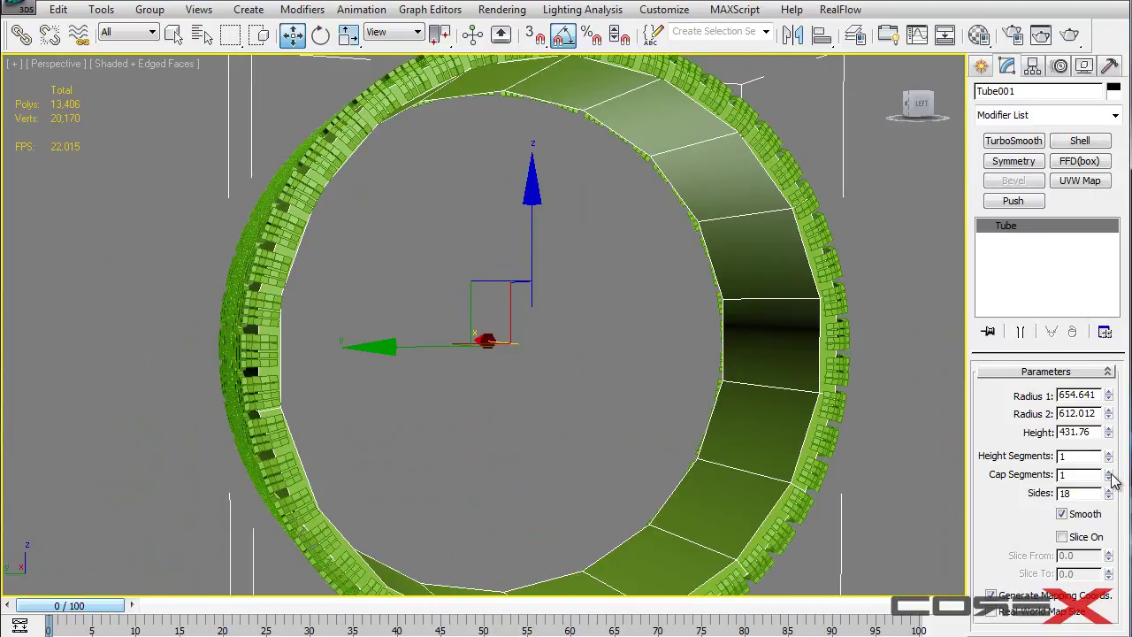
text(32)
key(Return)
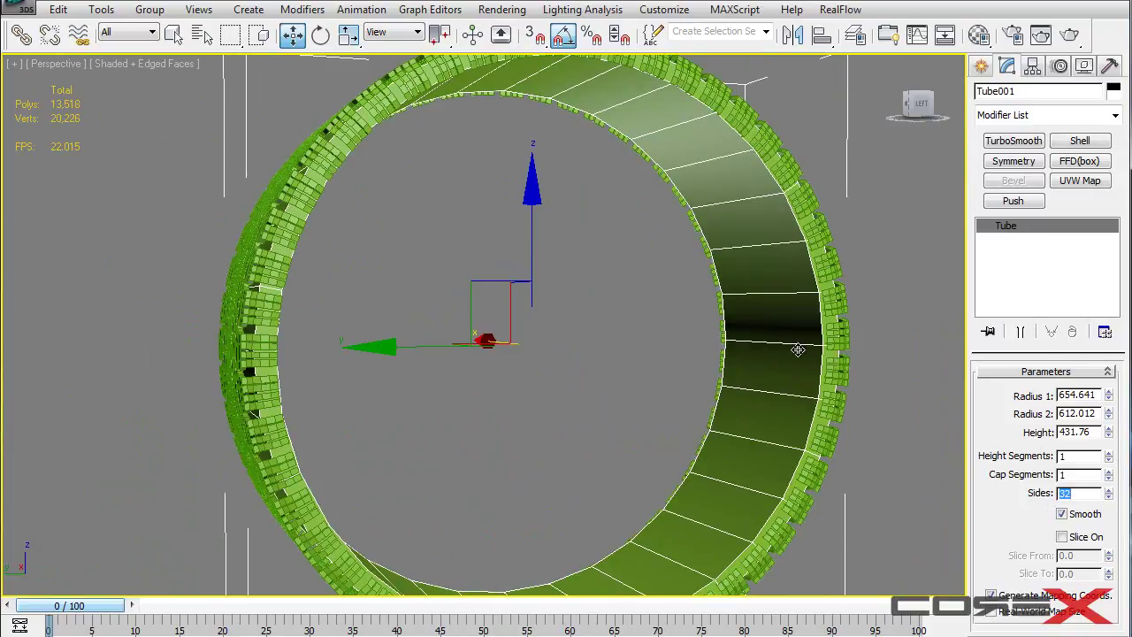
Deselect the tube, hide the edged faces and examine how the tube fits inside the tread ring
click(918, 327)
key(F4)
mouse_move(919, 328)
alt+middle_down()
mouse_move(785, 343)
mouse_move(757, 359)
mouse_move(852, 350)
mouse_move(852, 379)
mouse_move(668, 374)
mouse_move(645, 356)
mouse_move(731, 344)
mouse_move(811, 351)
mouse_move(837, 377)
mouse_move(713, 363)
mouse_move(670, 389)
mouse_move(578, 380)
mouse_move(603, 357)
mouse_move(670, 353)
mouse_move(716, 326)
mouse_move(606, 321)
mouse_move(618, 334)
mouse_move(525, 205)
alt+middle_up()
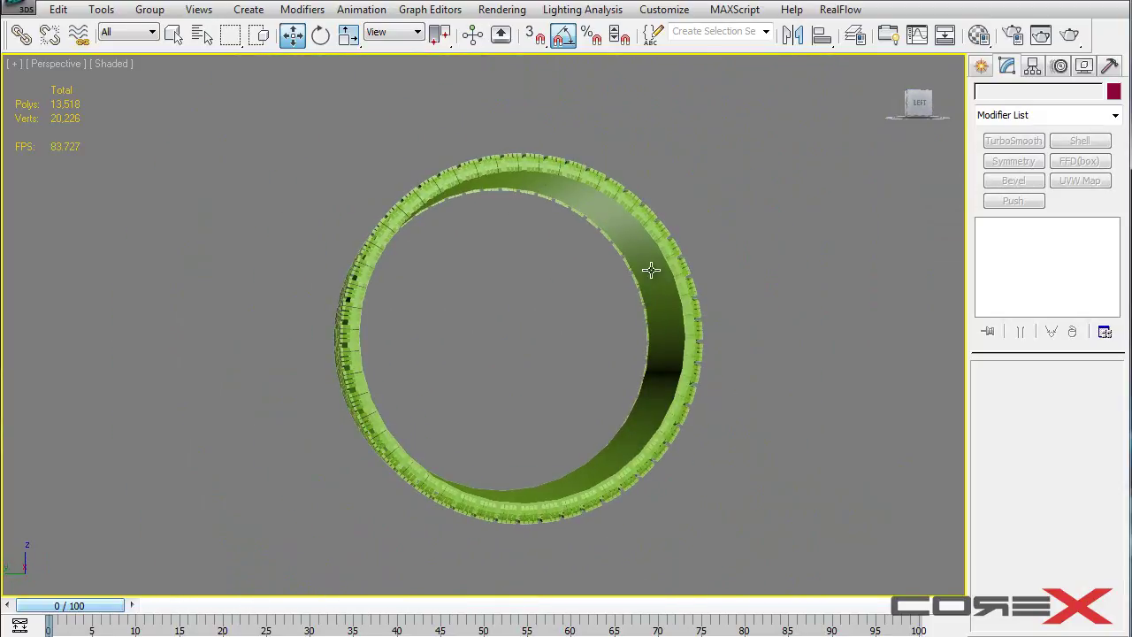
alt+middle_drag(527, 488, 457, 318)
scroll(394, 258, up, 5)
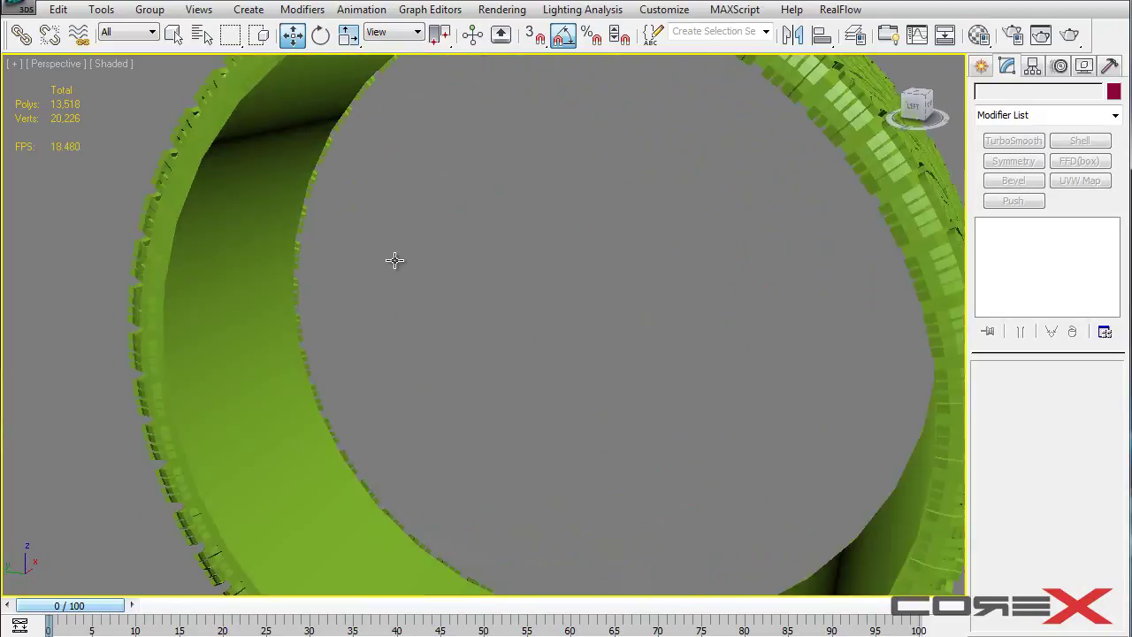
alt+middle_drag(254, 194, 318, 123)
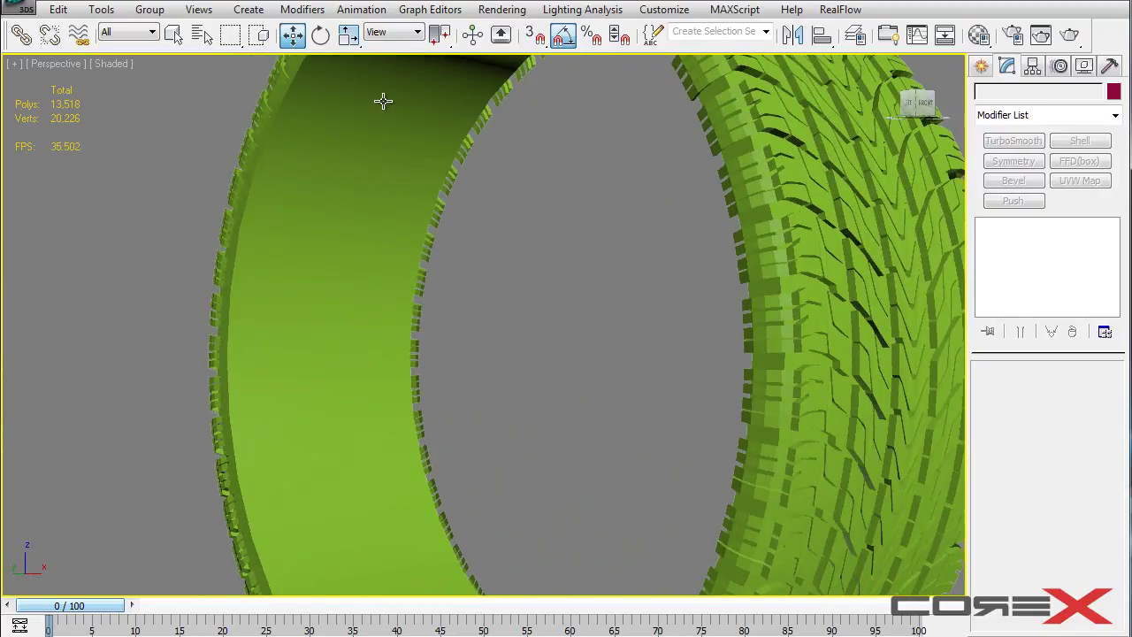
alt+middle_drag(374, 100, 462, 114)
alt+middle_drag(463, 170, 481, 178)
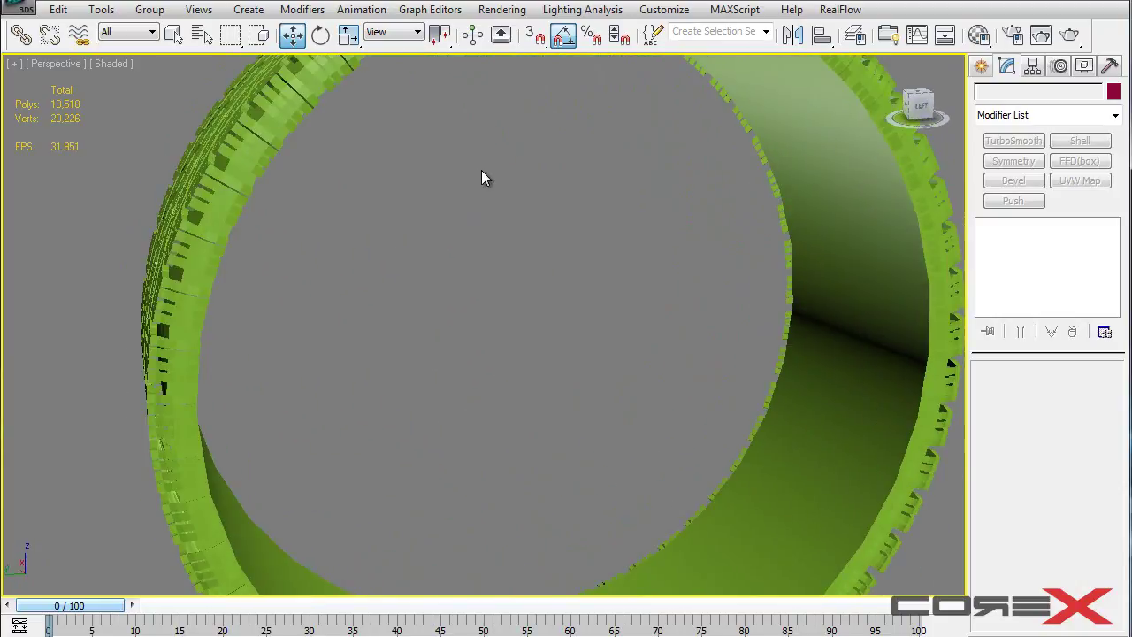
Open the finished Tyre scene from the McLaren MP4 Project Files folder as a comparison
key(ctrl+o)
click(310, 15)
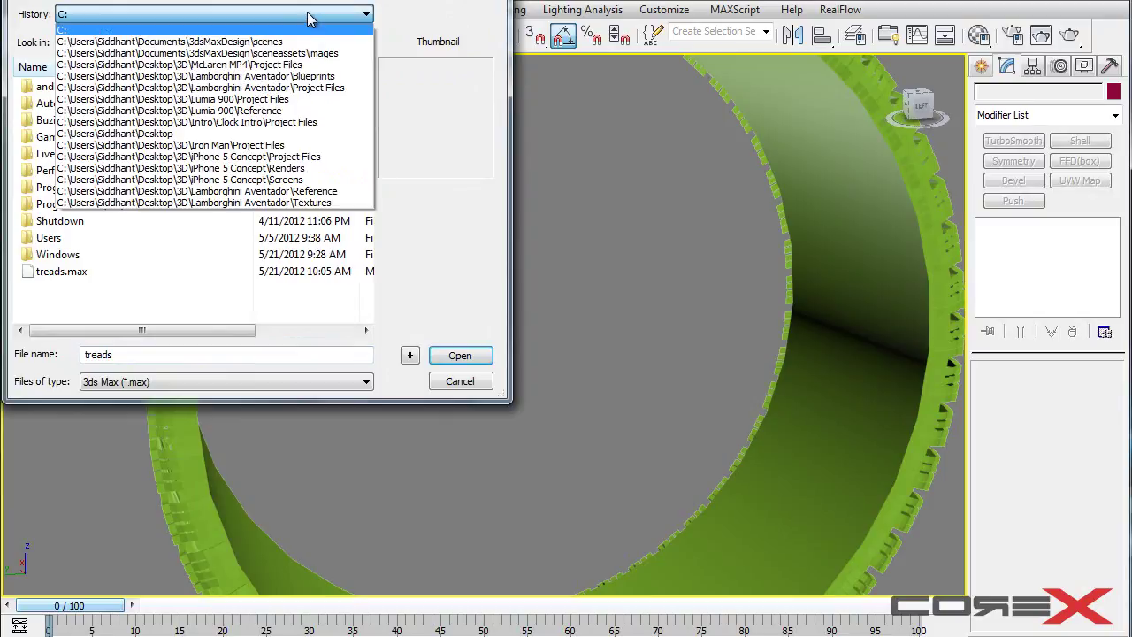
click(309, 65)
drag(368, 115, 368, 258)
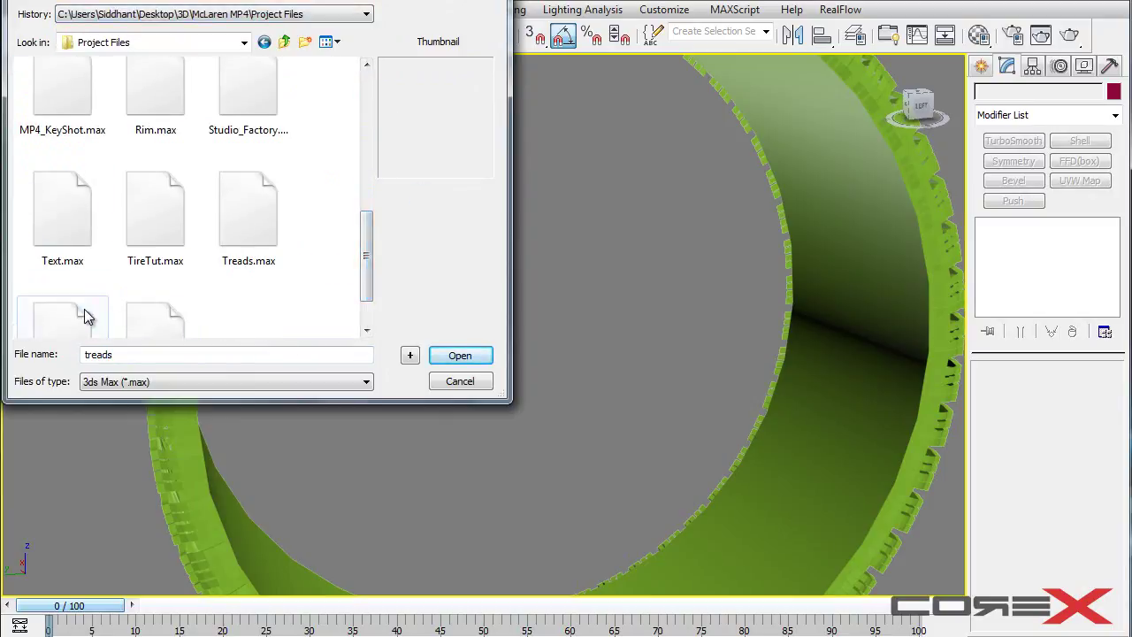
click(83, 315)
click(459, 357)
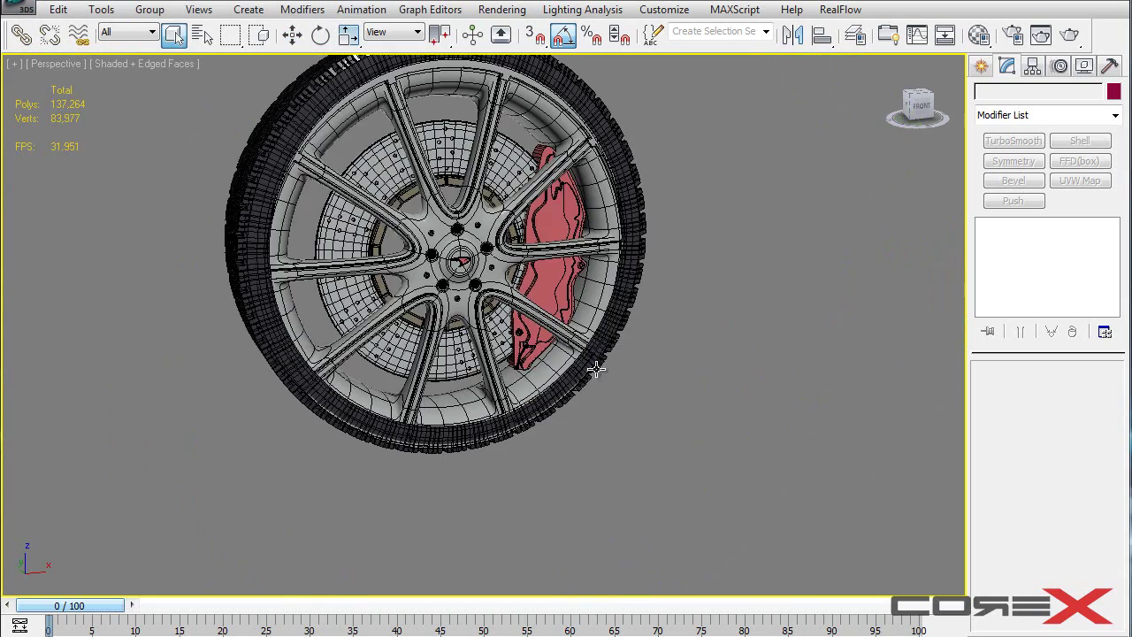
Examine the finished wheel up close, briefly selecting and deselecting the Wheel group
mouse_move(594, 366)
alt+middle_down()
mouse_move(627, 331)
mouse_move(675, 358)
mouse_move(667, 395)
mouse_move(846, 412)
alt+middle_up()
scroll(649, 411, up, 5)
scroll(648, 412, up, 3)
alt+middle_drag(648, 411, 440, 405)
scroll(626, 409, down, 3)
click(378, 363)
scroll(440, 405, down, 5)
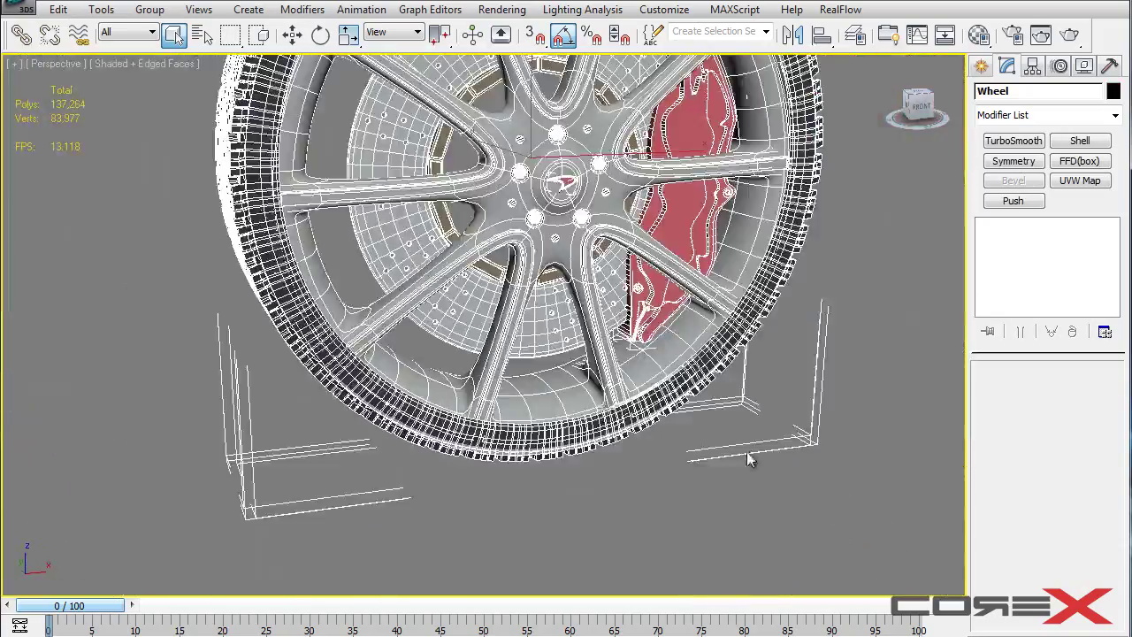
click(750, 452)
Examine the finished tire's tread blocks, sidewall and rim from several angles
mouse_move(699, 381)
alt+middle_down()
mouse_move(681, 362)
mouse_move(707, 536)
alt+middle_up()
scroll(636, 438, up, 3)
alt+middle_drag(579, 434, 640, 424)
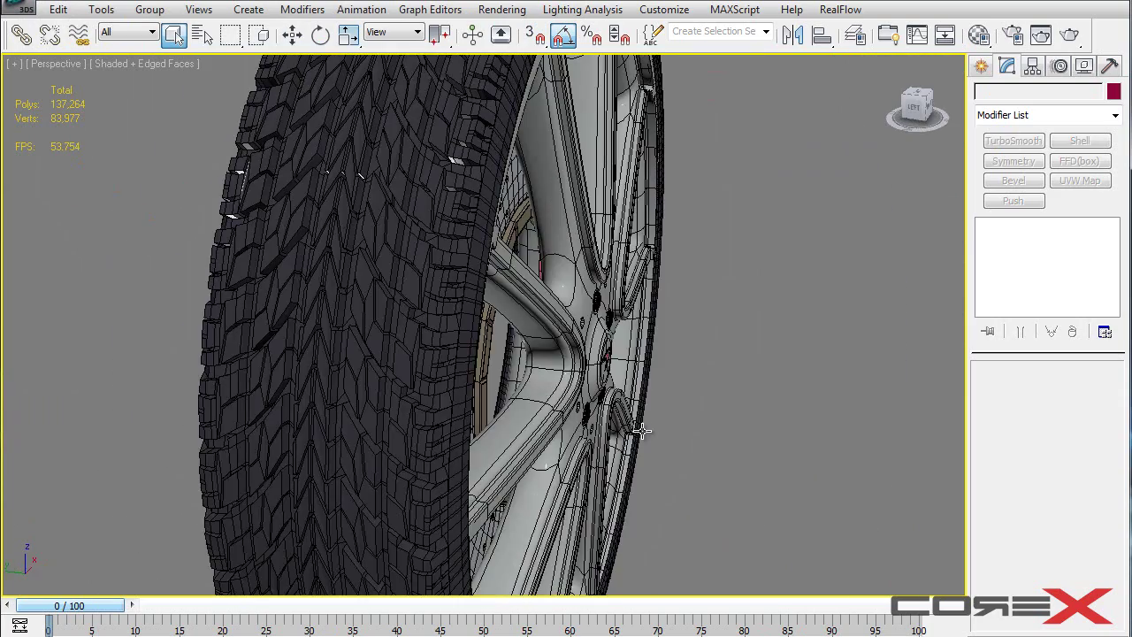
mouse_move(504, 365)
alt+middle_down()
mouse_move(551, 374)
mouse_move(552, 388)
mouse_move(483, 349)
alt+middle_up()
scroll(551, 374, up, 5)
scroll(552, 388, down, 6)
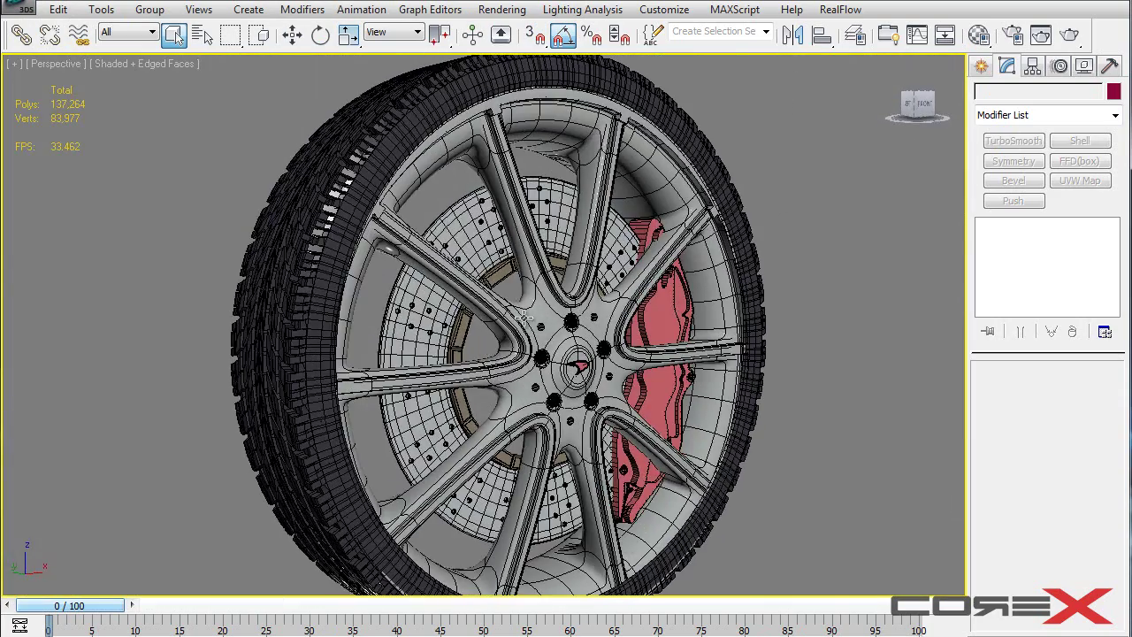
mouse_move(537, 288)
alt+middle_down()
mouse_move(354, 269)
mouse_move(495, 281)
mouse_move(631, 321)
mouse_move(476, 290)
mouse_move(531, 299)
alt+middle_up()
scroll(476, 291, down, 5)
scroll(505, 292, up, 3)
Reopen the treads.max scene from Local Disk (C:)
key(ctrl+o)
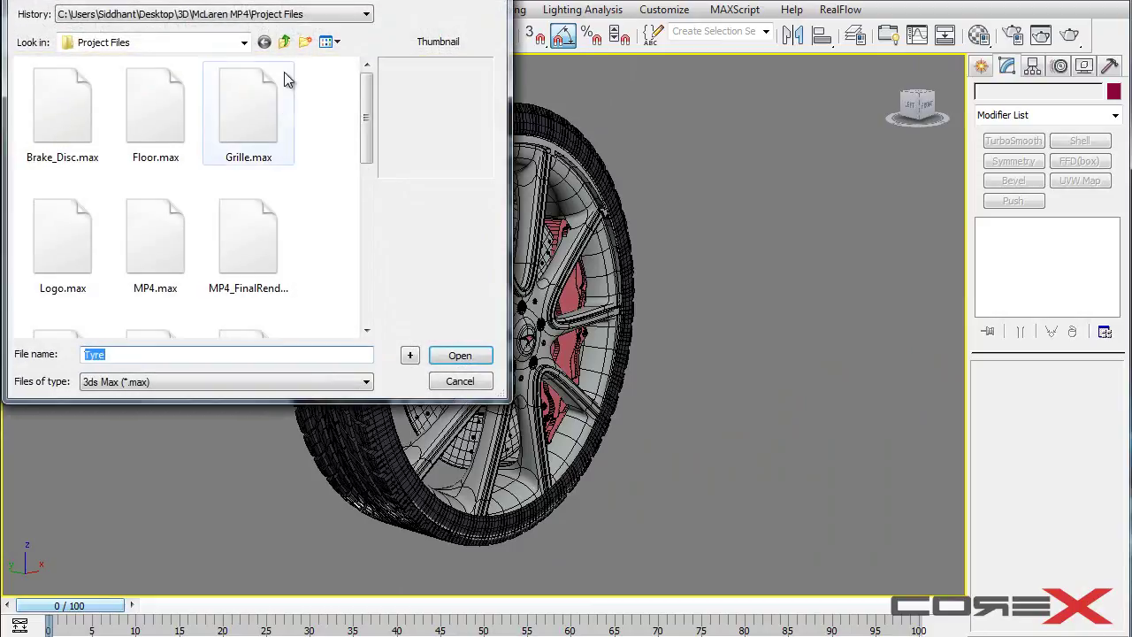
click(281, 16)
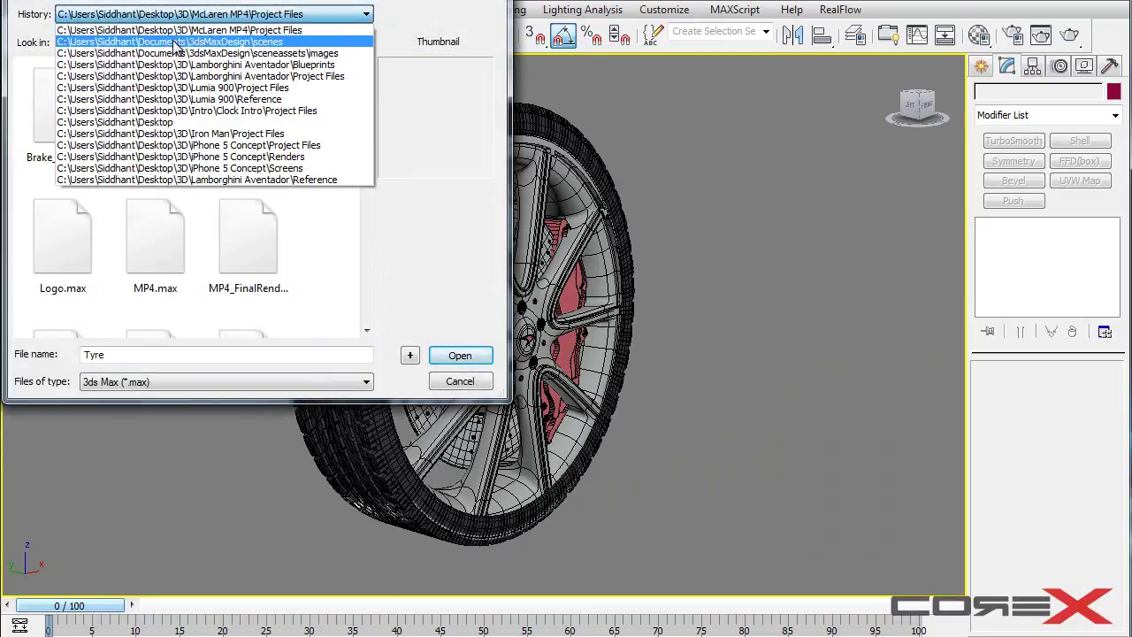
click(210, 124)
double_click(28, 225)
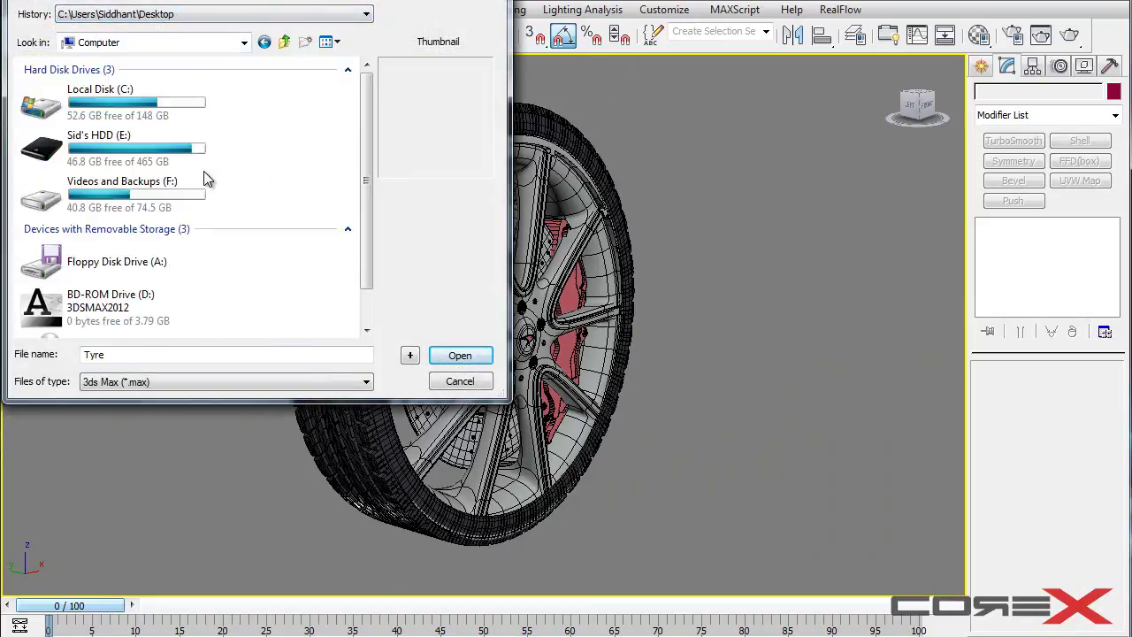
scroll(204, 180, down, 1)
scroll(185, 153, up, 1)
double_click(181, 106)
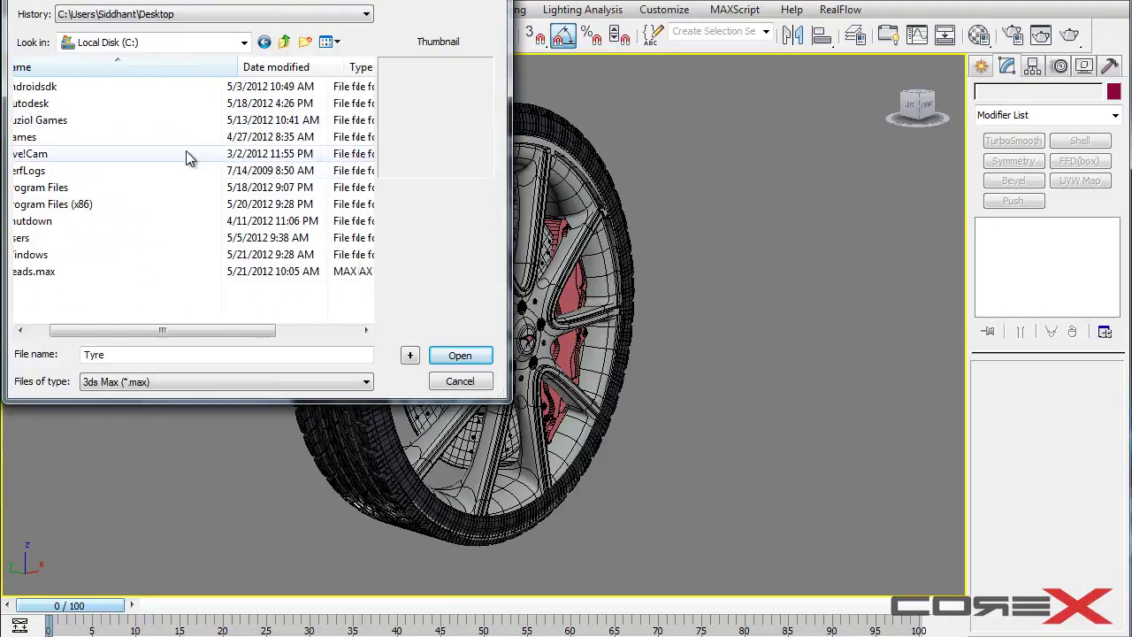
double_click(82, 274)
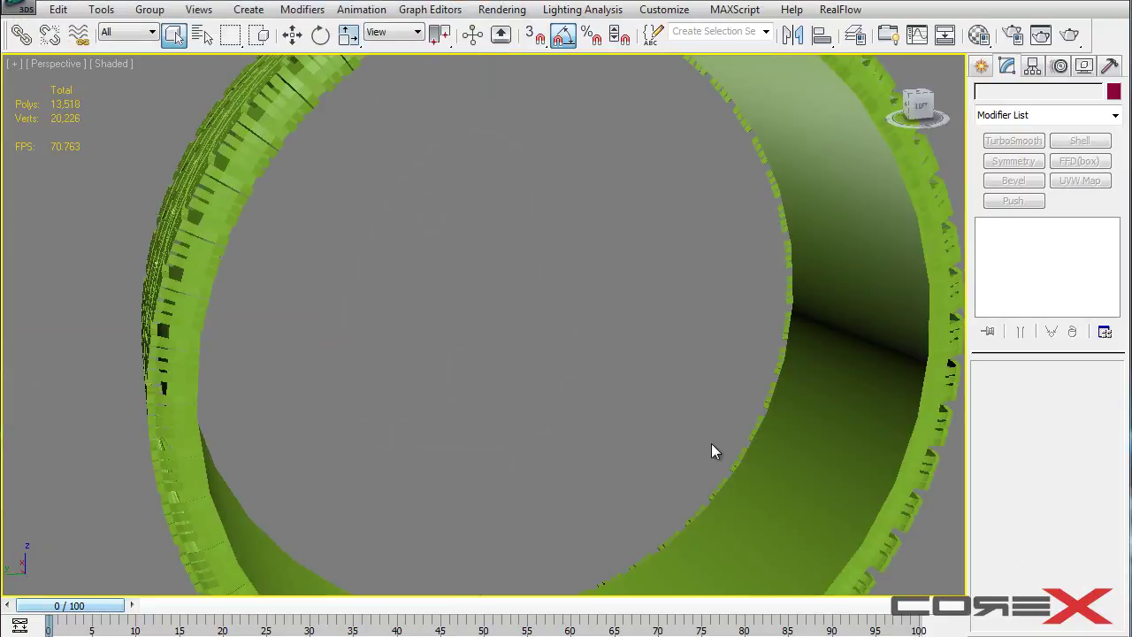
Examine the whole tire with its inner tube from the side and the tread face
alt+middle_drag(488, 385, 591, 423)
scroll(558, 380, up, 3)
scroll(590, 423, down, 8)
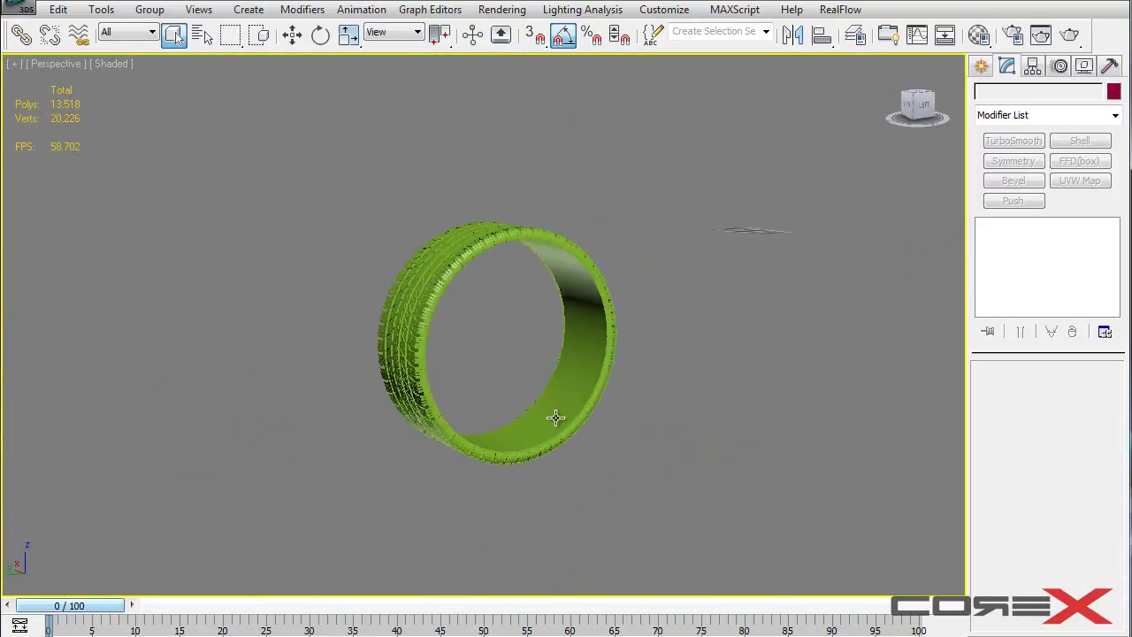
scroll(555, 418, up, 4)
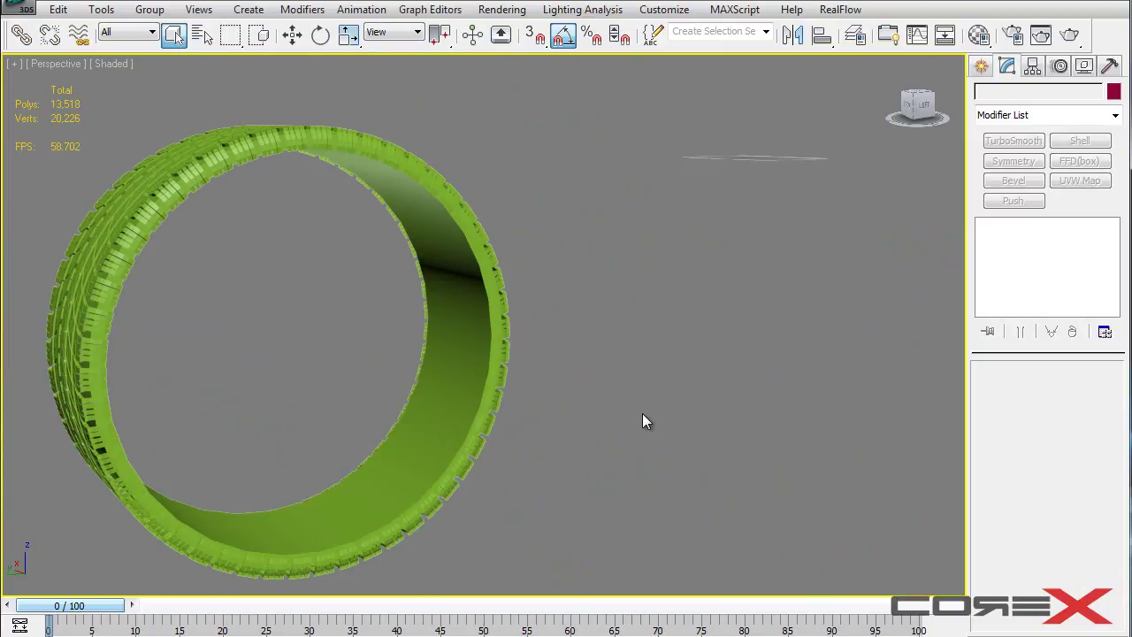
alt+middle_drag(644, 415, 884, 295)
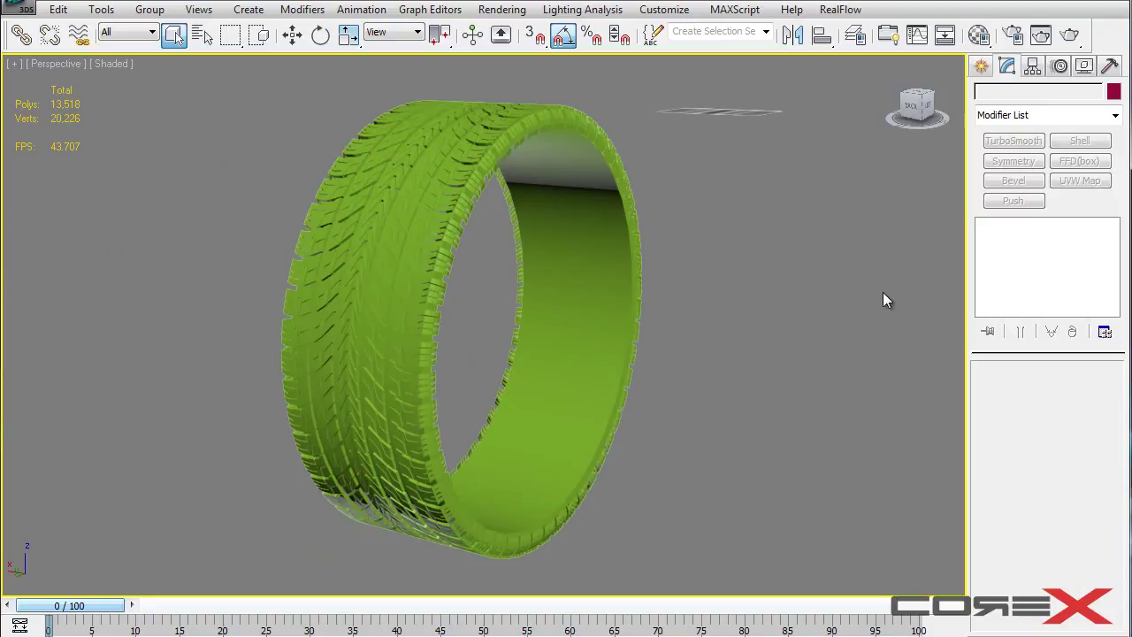